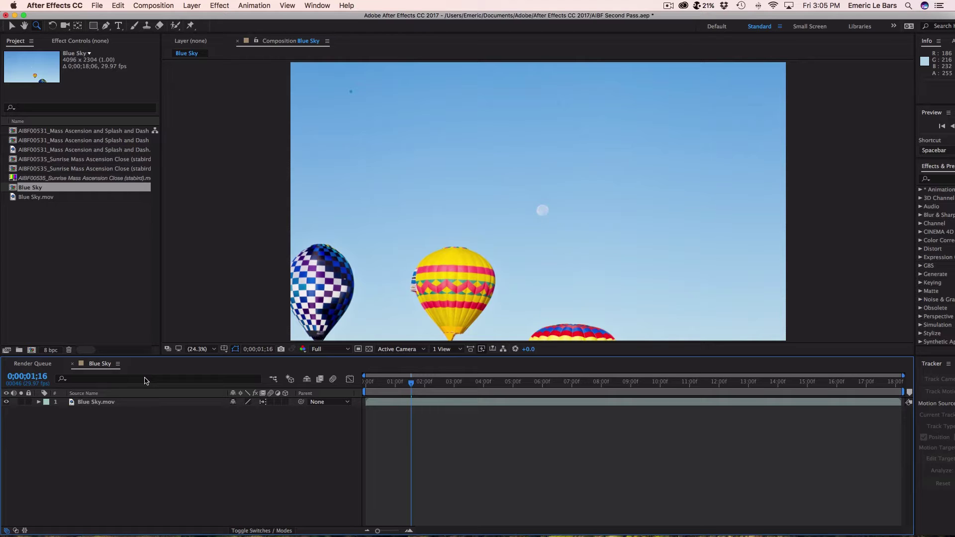
# Step: Examine the dark spot in the upper-left sky at several times between 0;00;01;16 and 0;00;04;00
pyautogui.click(352, 92)
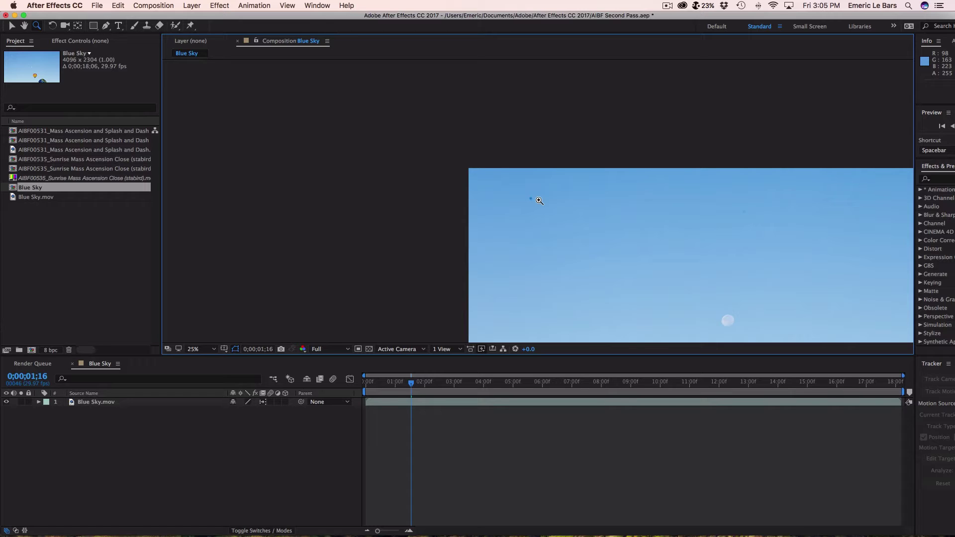
pyautogui.click(432, 382)
pyautogui.click(457, 382)
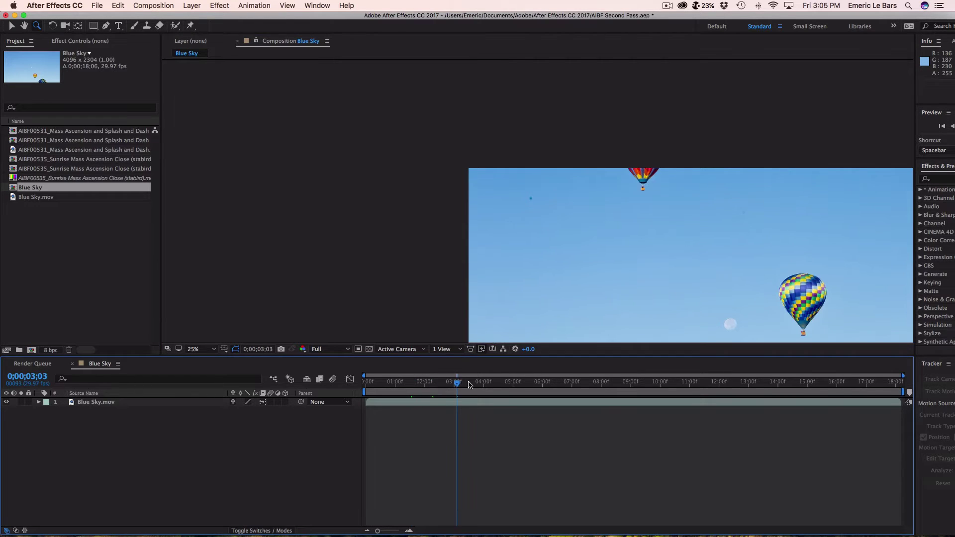
pyautogui.click(469, 383)
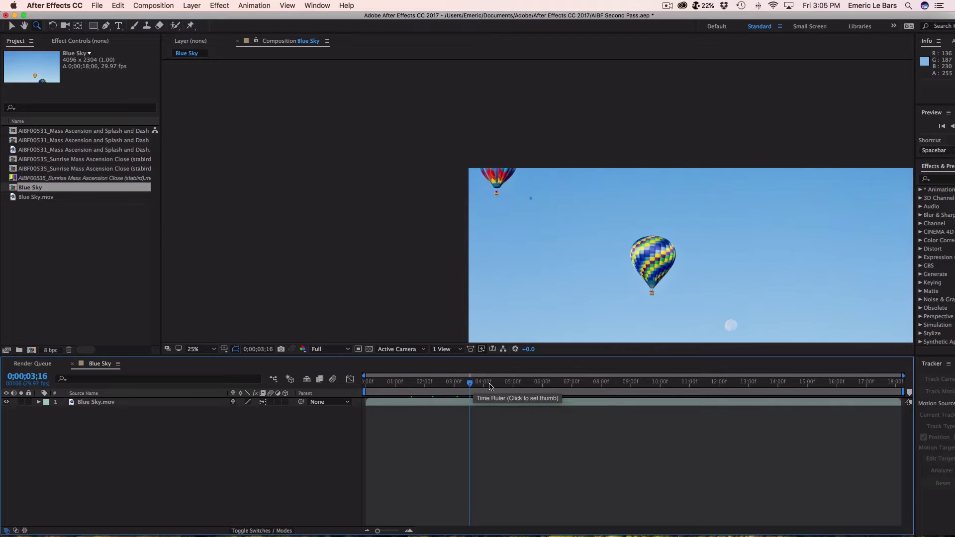
pyautogui.click(481, 383)
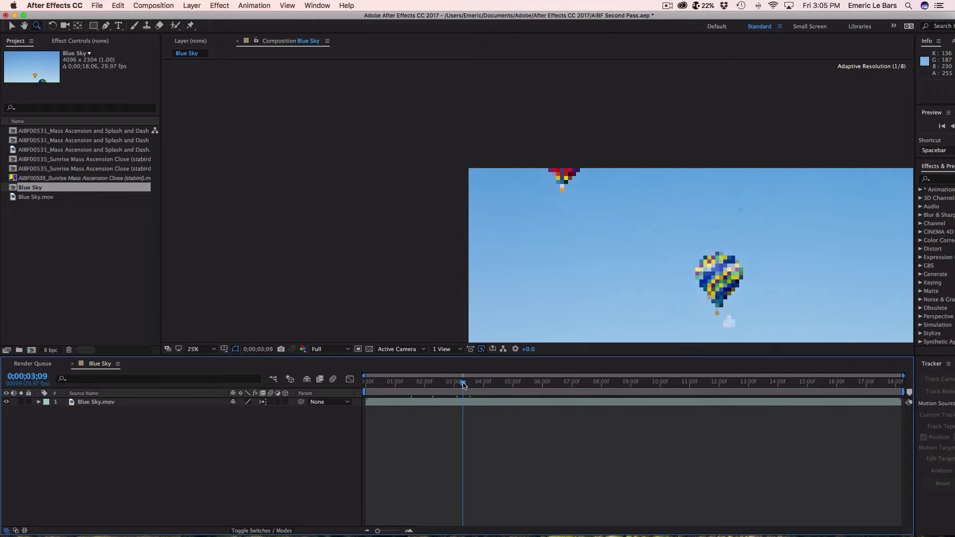
pyautogui.click(484, 384)
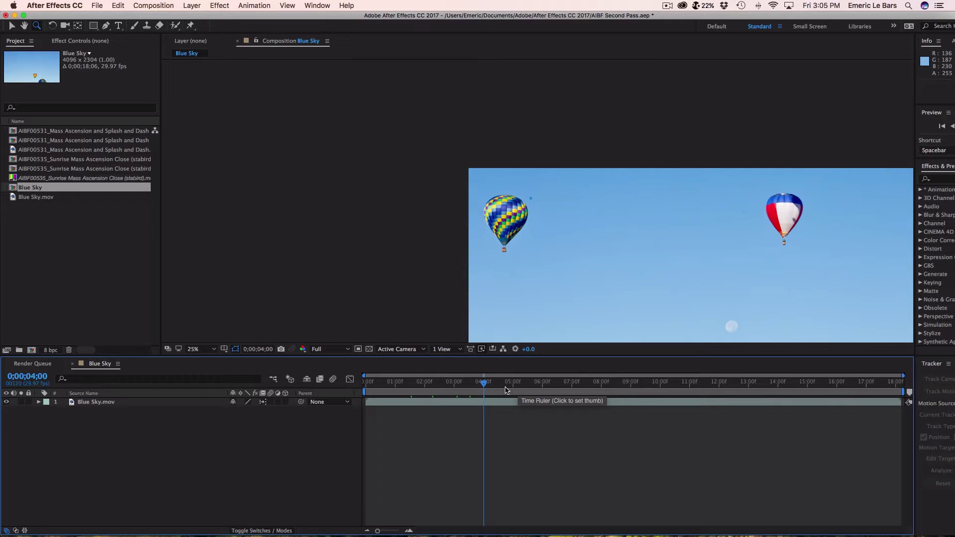
pyautogui.click(475, 388)
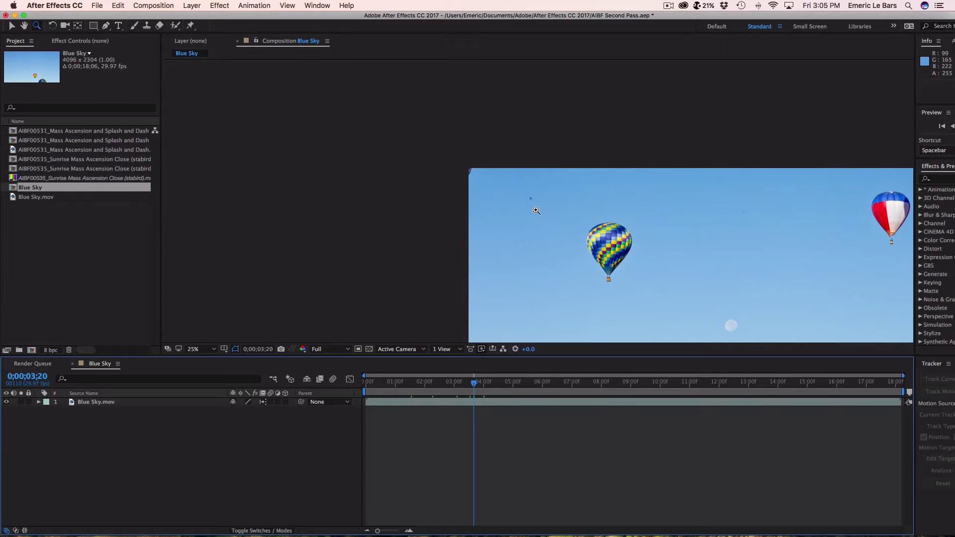
# Step: Inspect the dark sky spot at 100% magnification, frame by frame from 0;00;03;13 to 0;00;04;25, as the balloons pass it
pyautogui.press('h')
pyautogui.moveTo(469, 210); pyautogui.dragTo(411, 189)
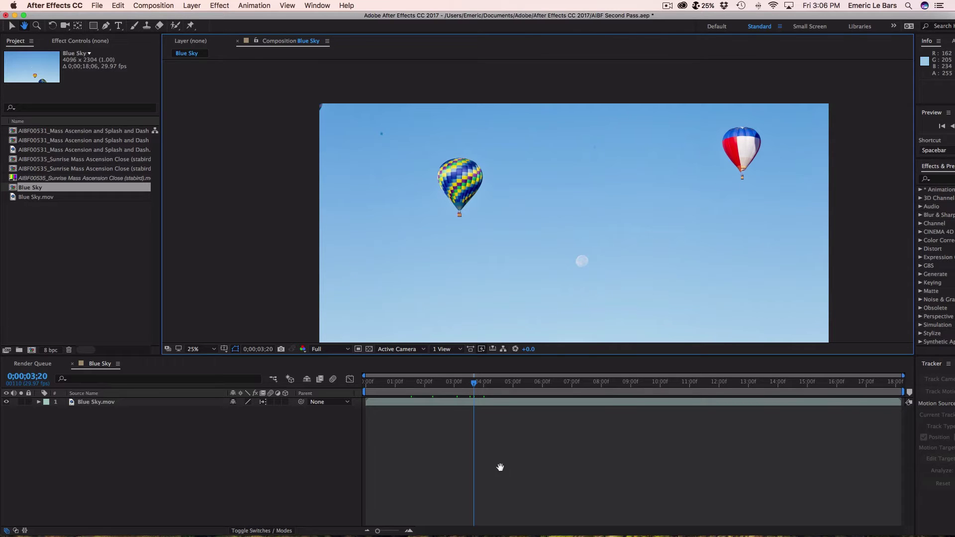
pyautogui.moveTo(461, 403); pyautogui.dragTo(456, 400)
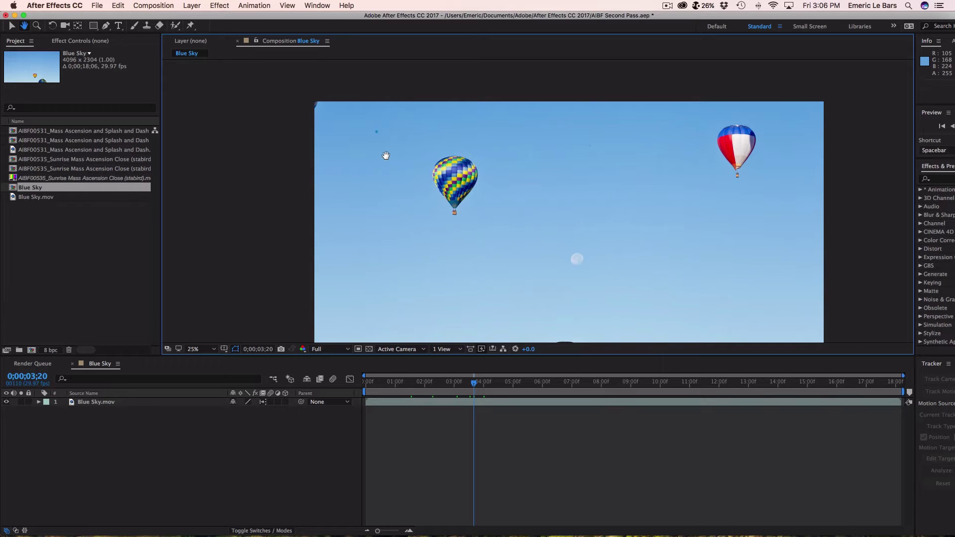
pyautogui.press('z')
pyautogui.click(382, 135)
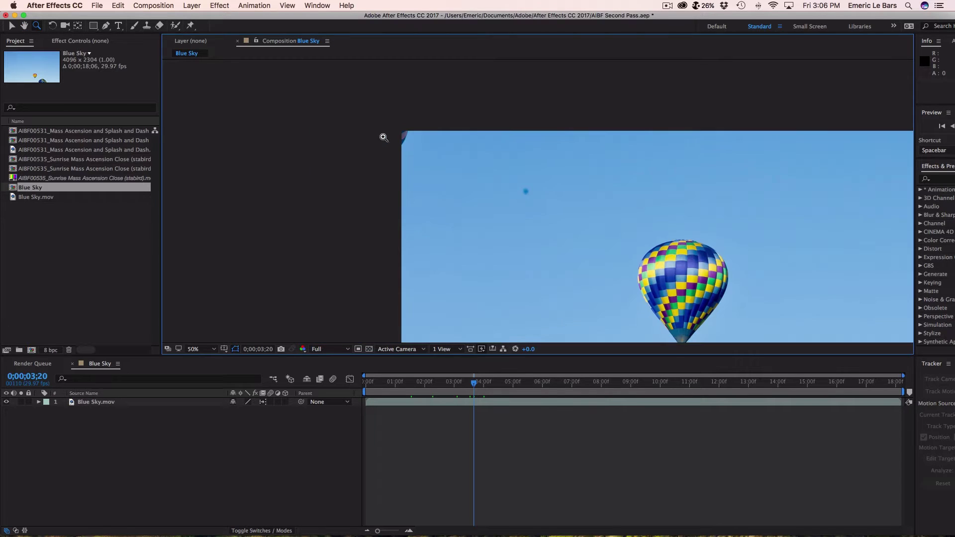
pyautogui.click(535, 194)
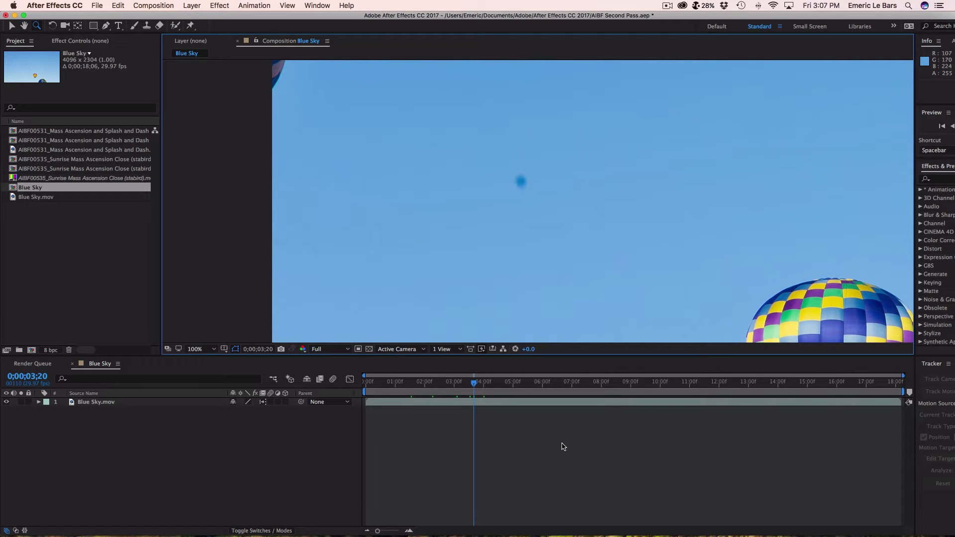
pyautogui.moveTo(476, 383)
pyautogui.mouseDown()
pyautogui.moveTo(373, 383)
pyautogui.moveTo(470, 382)
pyautogui.mouseUp()
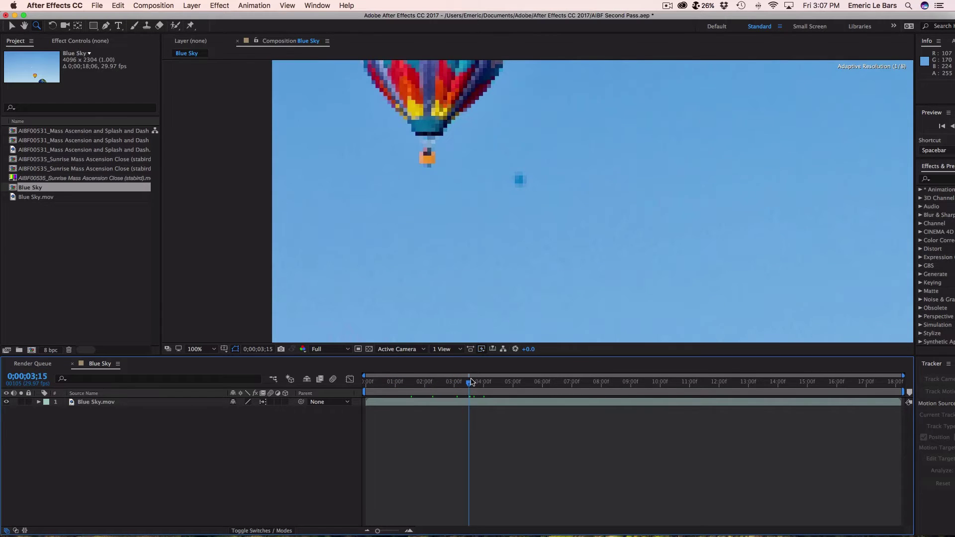
pyautogui.press('super+Left')
pyautogui.press('super+Left')
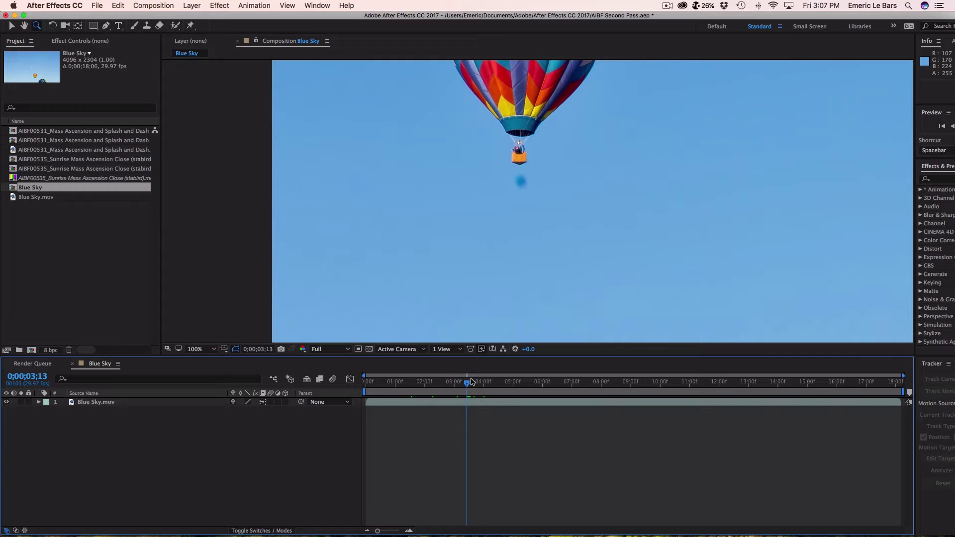
pyautogui.press('super+Right')
pyautogui.press('super+Right')
pyautogui.press('super+Right')
pyautogui.press('super+Right')
pyautogui.press('super+Right')
pyautogui.press('super+Right')
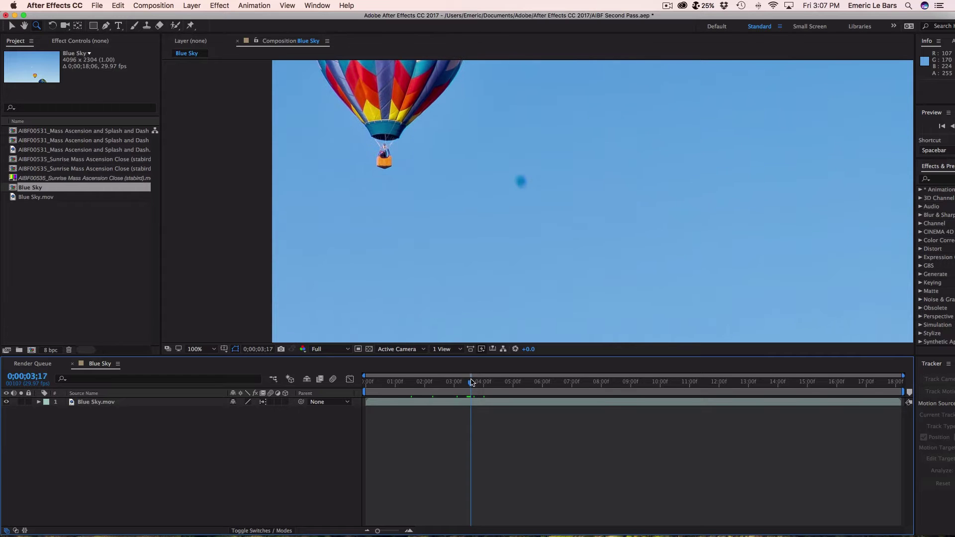
pyautogui.press('super+Right')
pyautogui.press('super+Right')
pyautogui.press('super+Right')
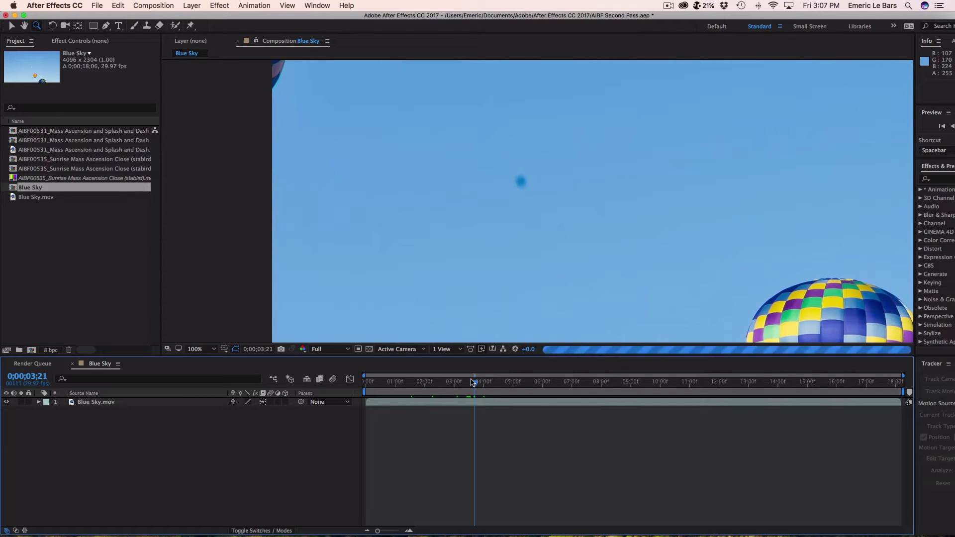
pyautogui.press('super+Right')
pyautogui.press('super+Right')
pyautogui.press('super+Right')
pyautogui.press('super+Right')
pyautogui.press('super+Right')
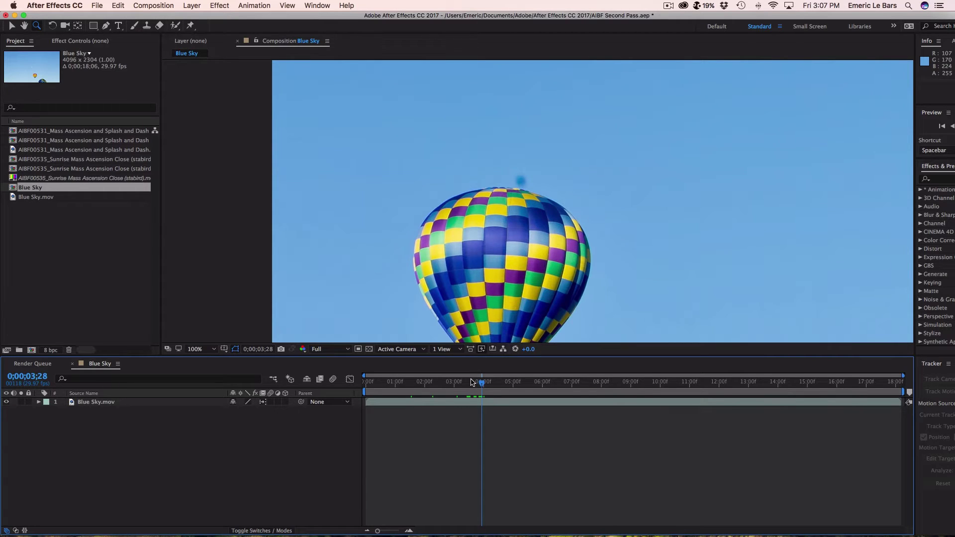
pyautogui.press('super+Right')
pyautogui.press('super+Right')
pyautogui.press('super+Right')
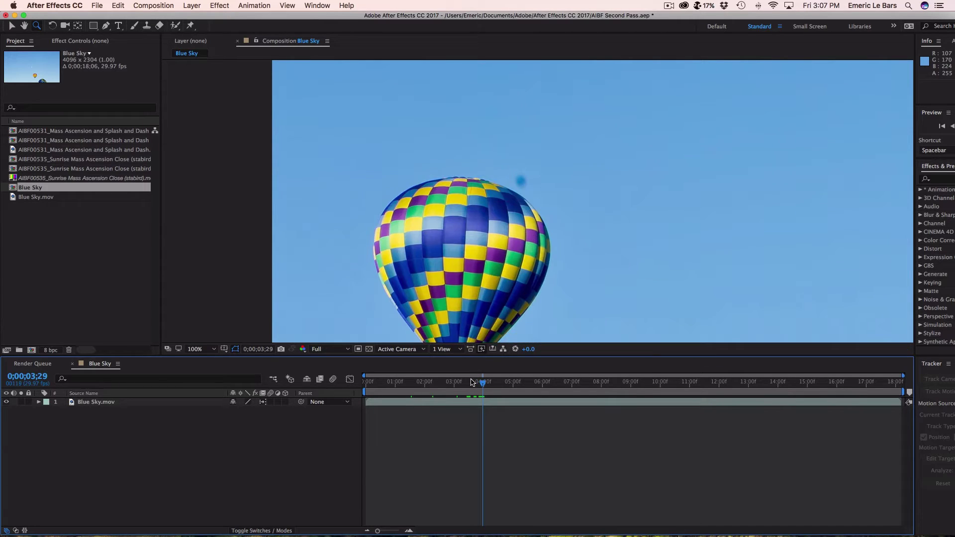
pyautogui.press('super+Right')
pyautogui.press('super+Right')
pyautogui.press('super+Right')
pyautogui.press('super+Right')
pyautogui.press('super+Right')
pyautogui.press('super+Right')
pyautogui.press('super+Right')
pyautogui.press('super+Right')
pyautogui.press('super+Right')
pyautogui.press('super+Right')
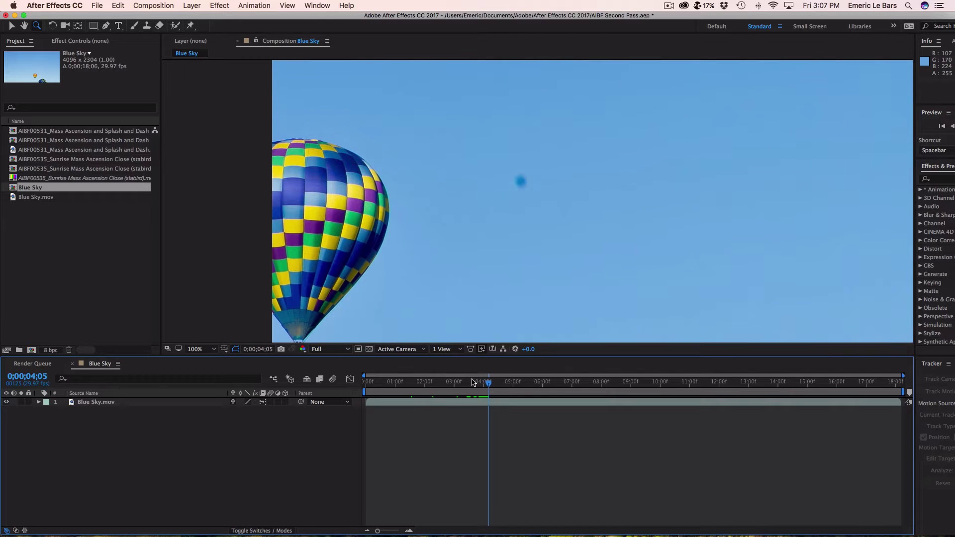
pyautogui.press('super+Right')
pyautogui.press('super+Right')
pyautogui.press('super+Right')
pyautogui.press('super+Right')
pyautogui.press('super+Right')
pyautogui.press('super+Right')
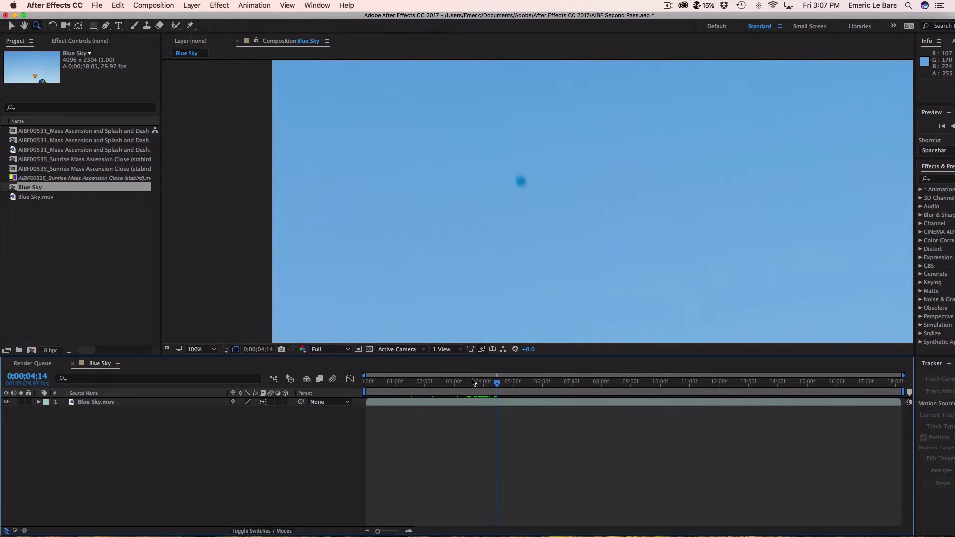
pyautogui.press('super+Right')
pyautogui.press('super+Right')
pyautogui.press('super+Right')
pyautogui.press('super+Right')
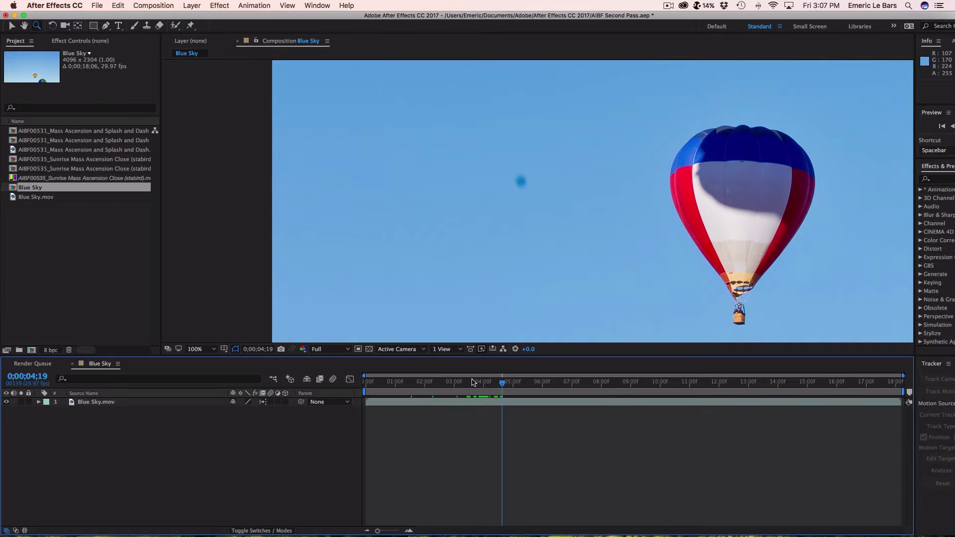
pyautogui.press('super+Right')
pyautogui.press('super+Right')
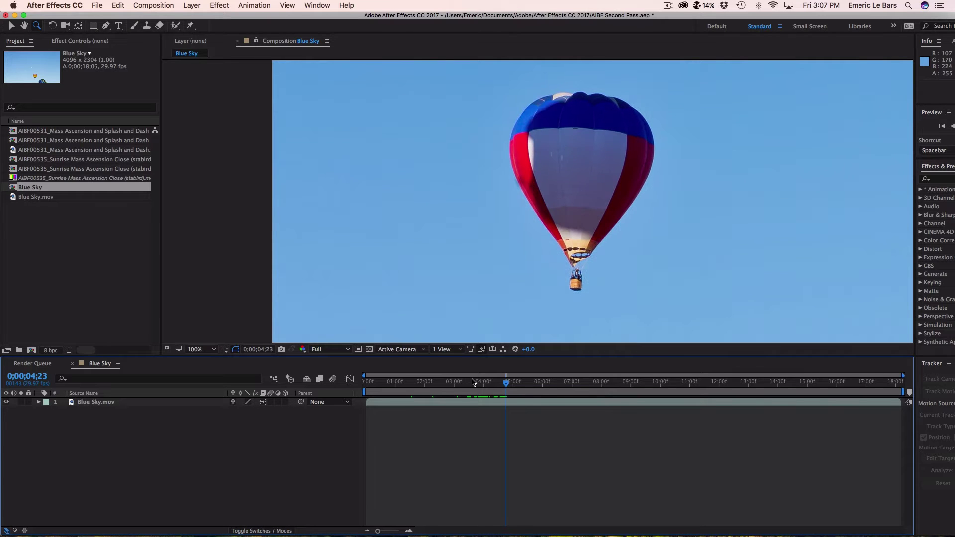
pyautogui.press('super+Right')
pyautogui.press('super+Right')
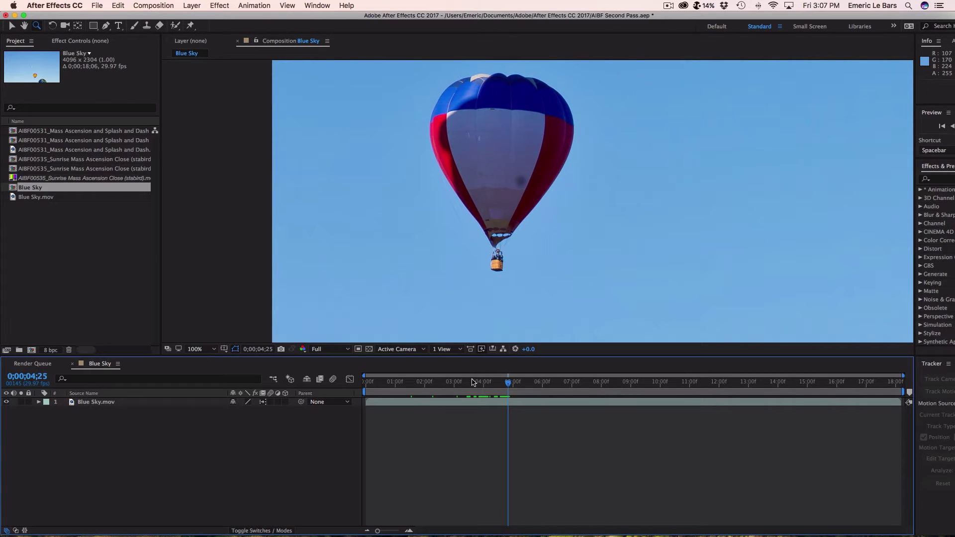
# Step: Compare the neighbouring frames and set the current time to 0;00;04;22, just before the red, white and blue balloon reaches the spot
pyautogui.press('super+Left')
pyautogui.press('super+Left')
pyautogui.press('super+Left')
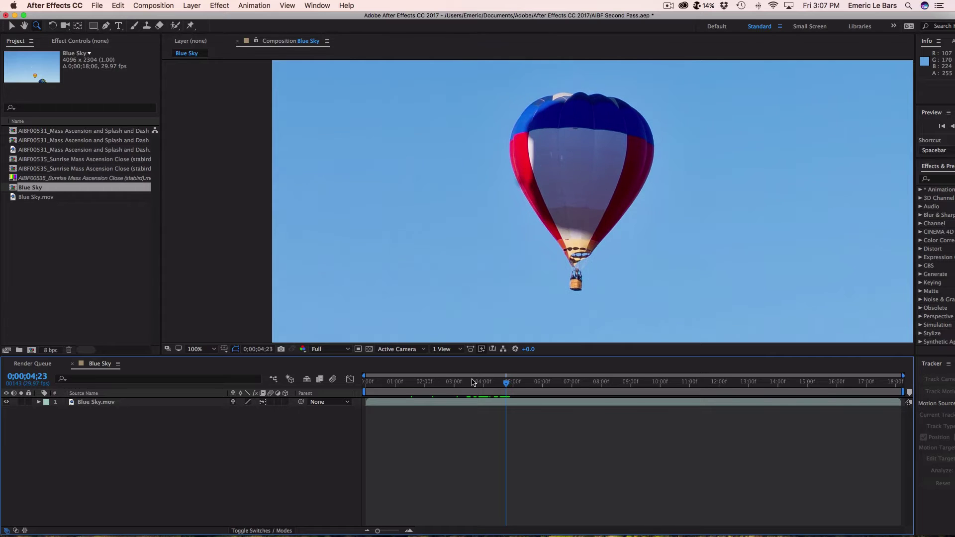
pyautogui.press('super+Right')
pyautogui.press('super+Right')
pyautogui.press('super+Right')
pyautogui.press('super+Right')
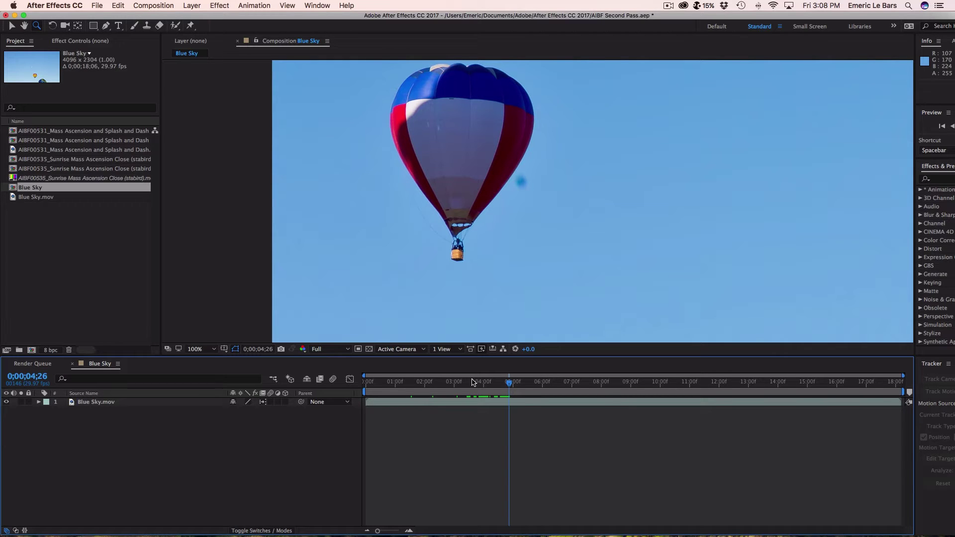
pyautogui.press('super+Left')
pyautogui.press('super+Left')
pyautogui.press('super+Left')
pyautogui.press('super+Left')
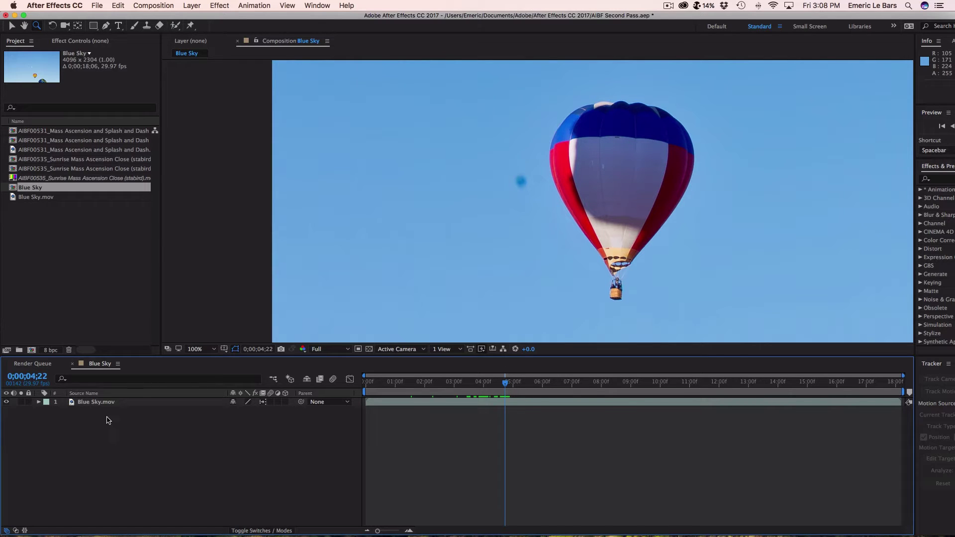
# Step: Duplicate the Blue Sky.mov layer and trim the upper copy's end to 0;00;04;22
pyautogui.click(119, 404)
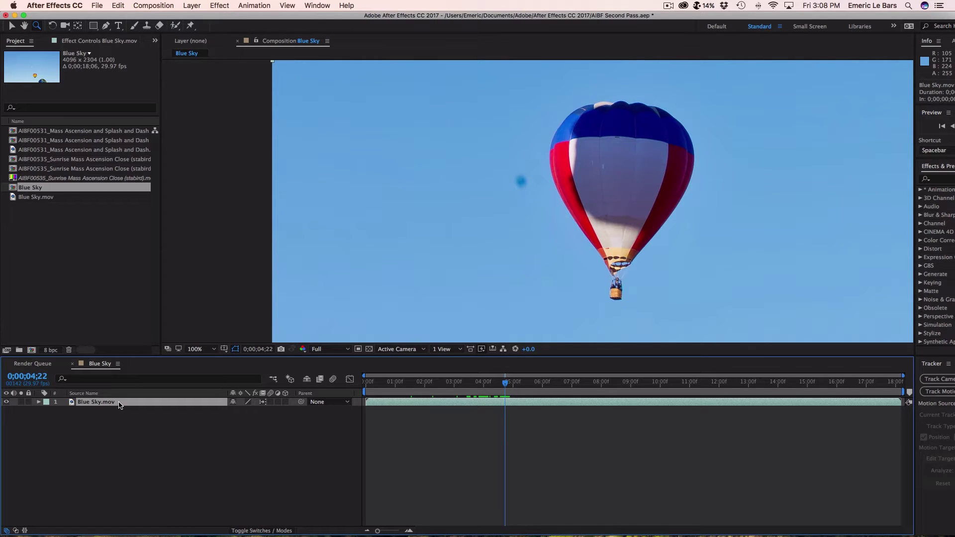
pyautogui.press('cmd+d')
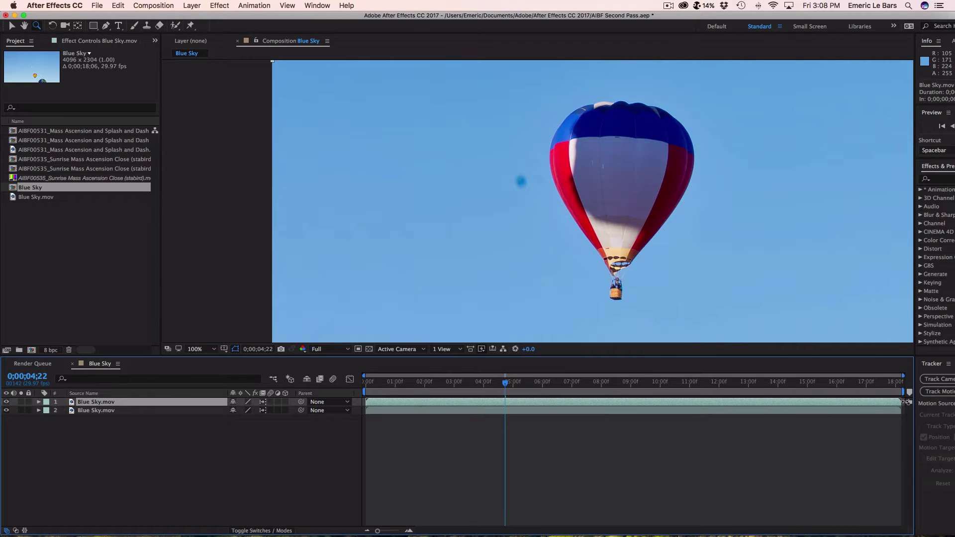
pyautogui.moveTo(902, 402); pyautogui.dragTo(505, 404)
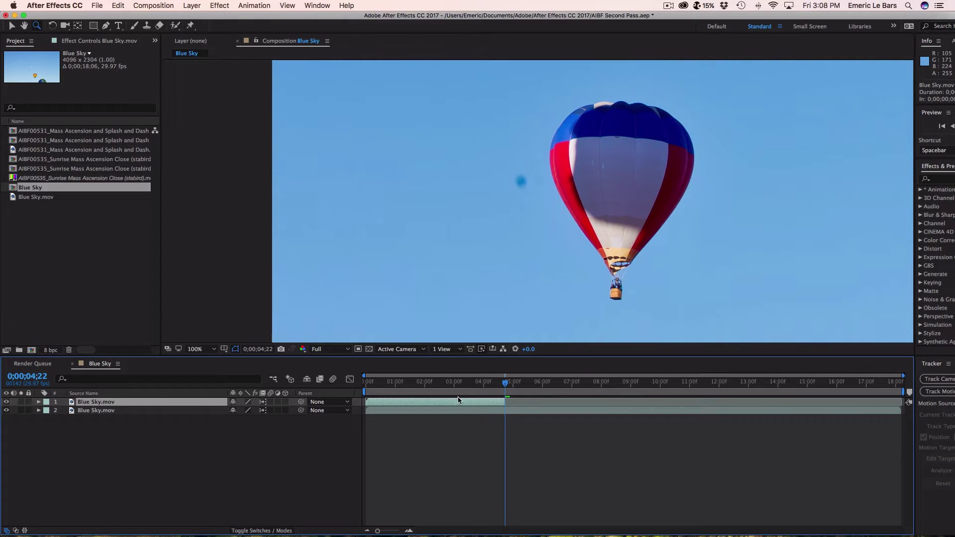
pyautogui.moveTo(505, 384)
pyautogui.mouseDown()
pyautogui.moveTo(356, 392)
pyautogui.moveTo(504, 388)
pyautogui.mouseUp()
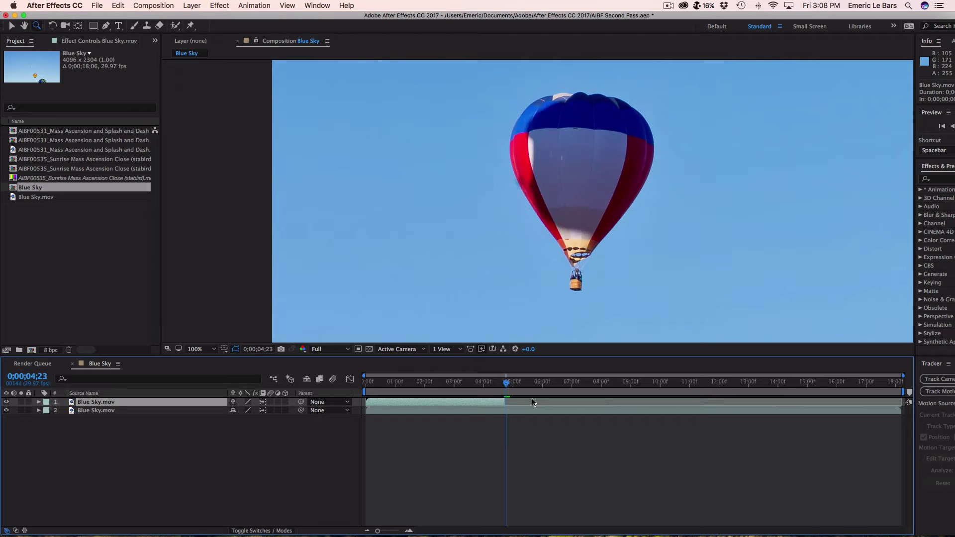
# Step: Examine the dark spot at 400% magnification, frame by frame between 0;00;03;13 and 0;00;03;28, checking how close the balloons come
pyautogui.click(470, 387)
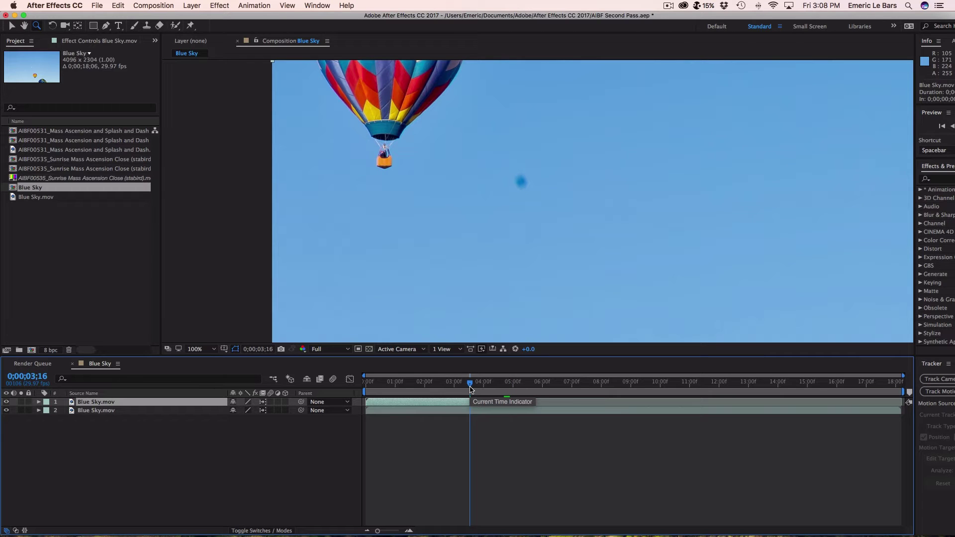
pyautogui.click(526, 181)
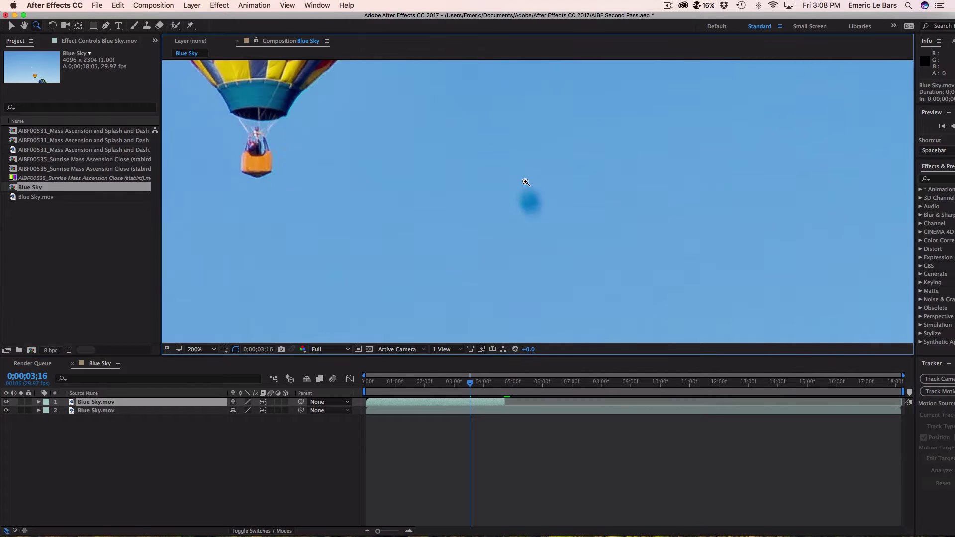
pyautogui.click(543, 203)
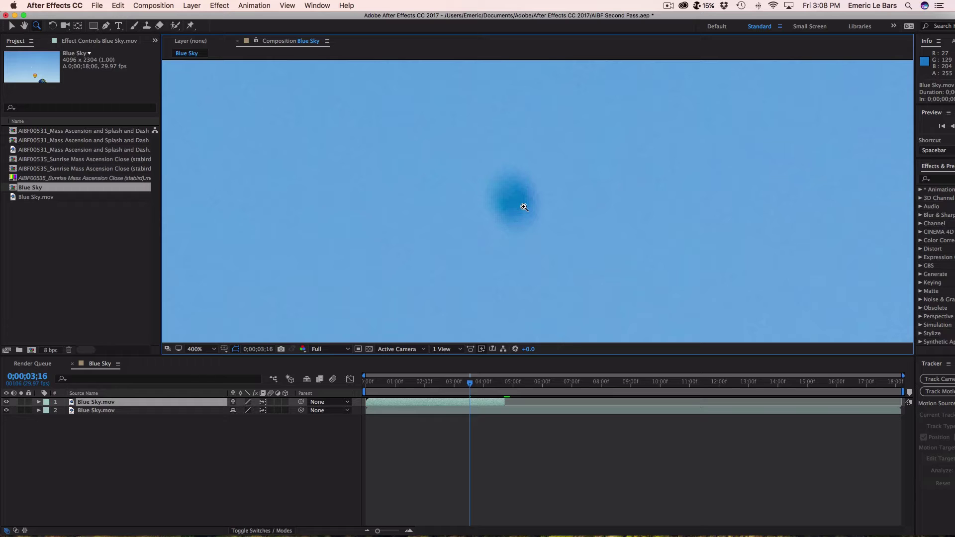
pyautogui.press('pageup')
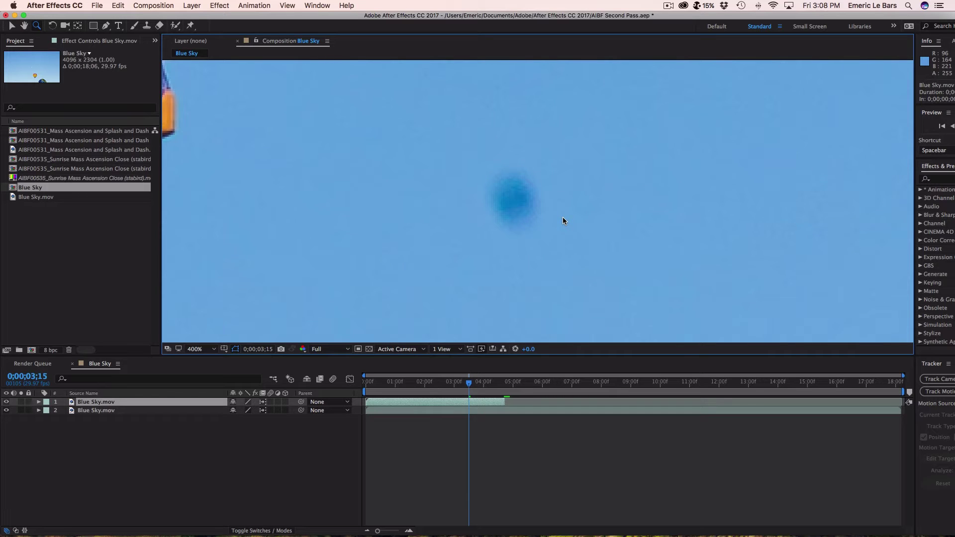
pyautogui.press('pageup')
pyautogui.press('pageup')
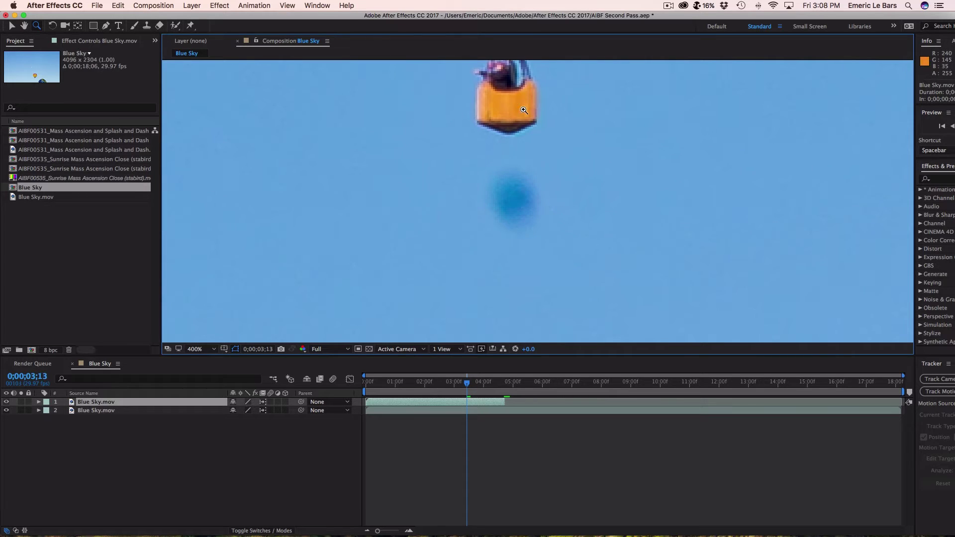
pyautogui.press('pagedown')
pyautogui.press('pageup')
pyautogui.press('pagedown')
pyautogui.press('pagedown')
pyautogui.press('pagedown')
pyautogui.press('pagedown')
pyautogui.press('pagedown')
pyautogui.press('pagedown')
pyautogui.press('pagedown')
pyautogui.press('pagedown')
pyautogui.press('pagedown')
pyautogui.press('pagedown')
pyautogui.press('pagedown')
pyautogui.press('pagedown')
pyautogui.press('pagedown')
pyautogui.press('pagedown')
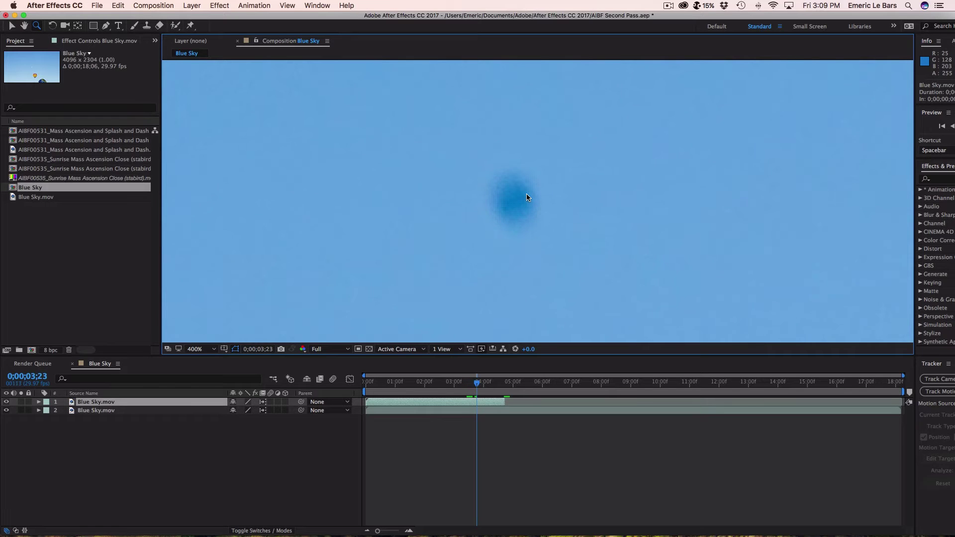
pyautogui.press('pagedown')
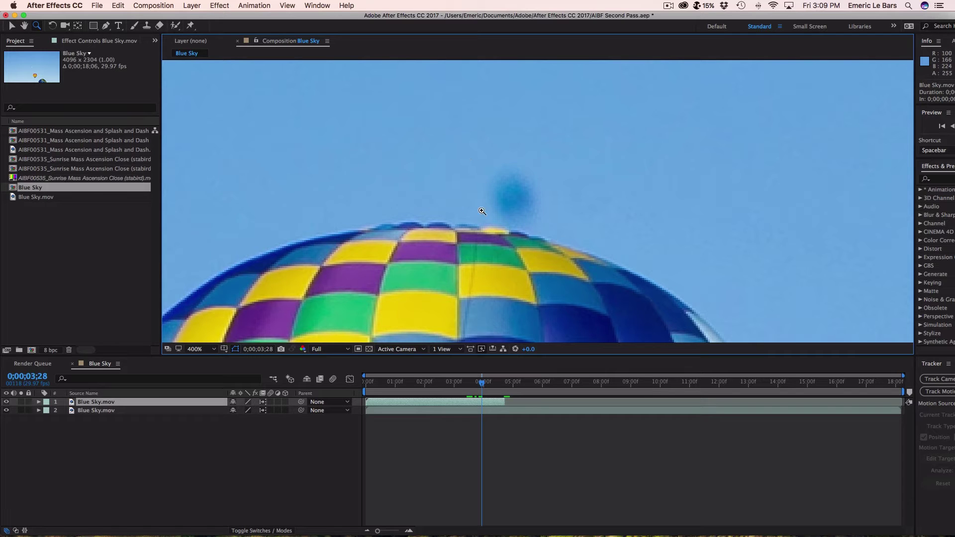
# Step: Compare the frames around 0;00;03;28 and set the current time to 0;00;03;25, where only clear sky surrounds the dark spot
pyautogui.press('pageup')
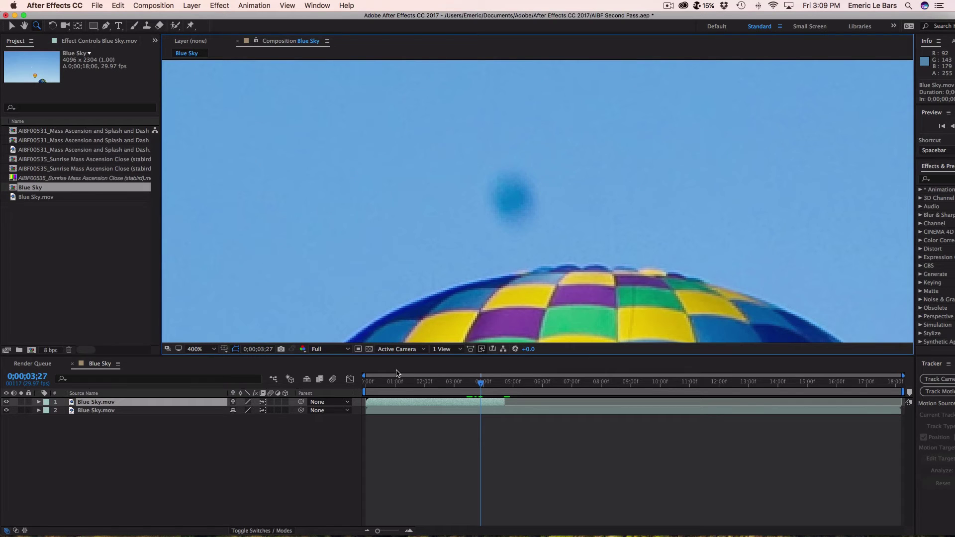
pyautogui.press('pagedown')
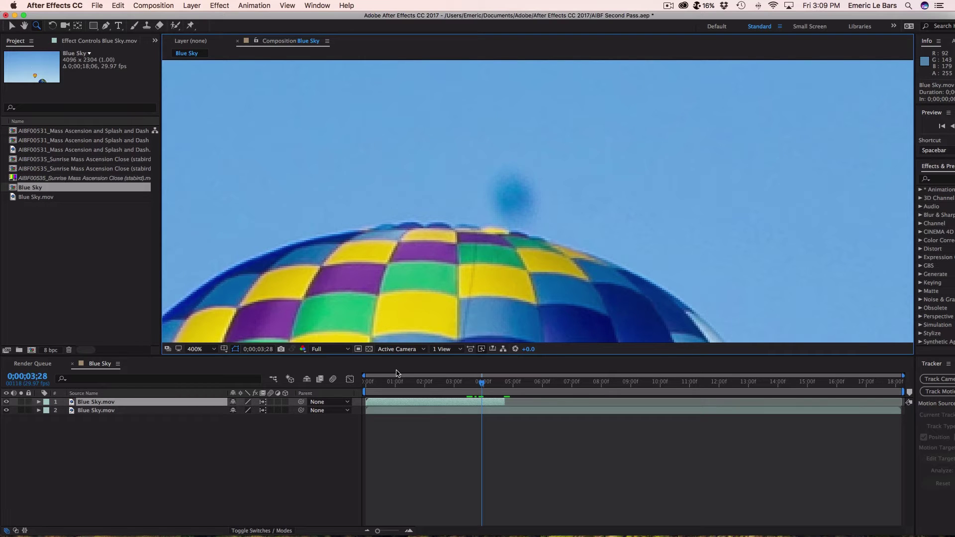
pyautogui.press('pageup')
pyautogui.press('pageup')
pyautogui.press('pageup')
# Step: Draw a closed nine-point mask with the Pen tool around clean sky beside the dark spot on the upper Blue Sky.mov layer
pyautogui.click(105, 29)
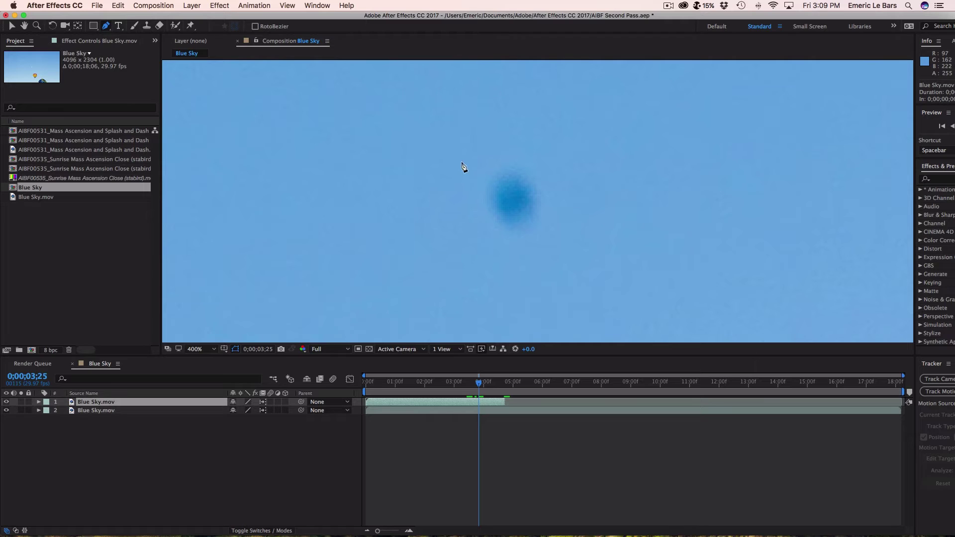
pyautogui.click(436, 154)
pyautogui.click(448, 159)
pyautogui.click(456, 166)
pyautogui.click(460, 183)
pyautogui.click(455, 212)
pyautogui.click(432, 215)
pyautogui.click(409, 198)
pyautogui.click(410, 173)
pyautogui.click(419, 156)
pyautogui.click(436, 155)
pyautogui.press('v')
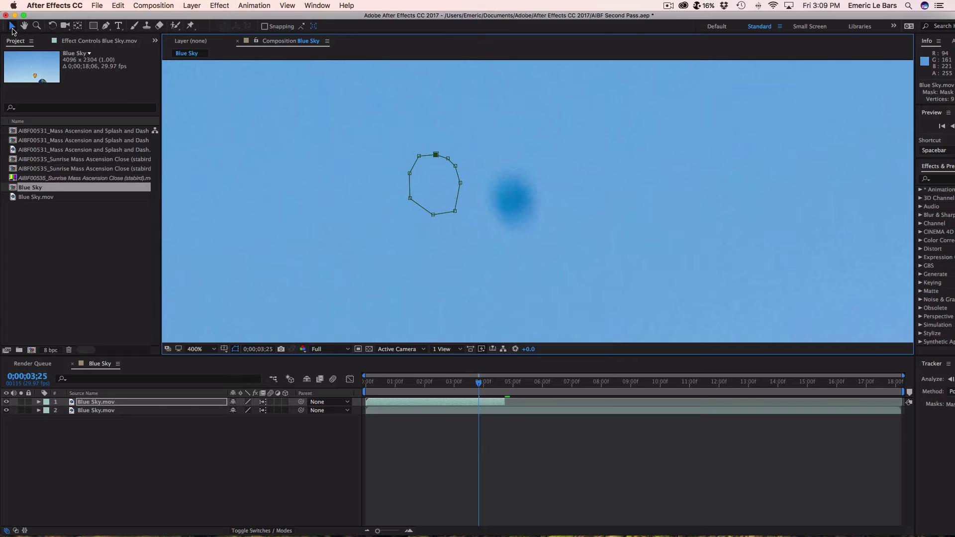
# Step: Move the masked patch of clean sky over the dark spot so it covers the blemish
pyautogui.doubleClick(437, 192)
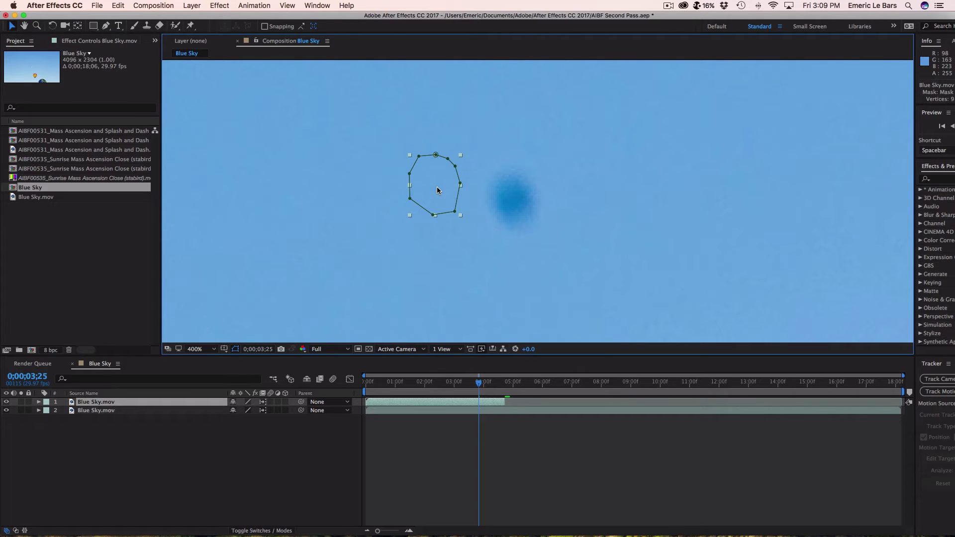
pyautogui.moveTo(439, 192); pyautogui.dragTo(518, 205)
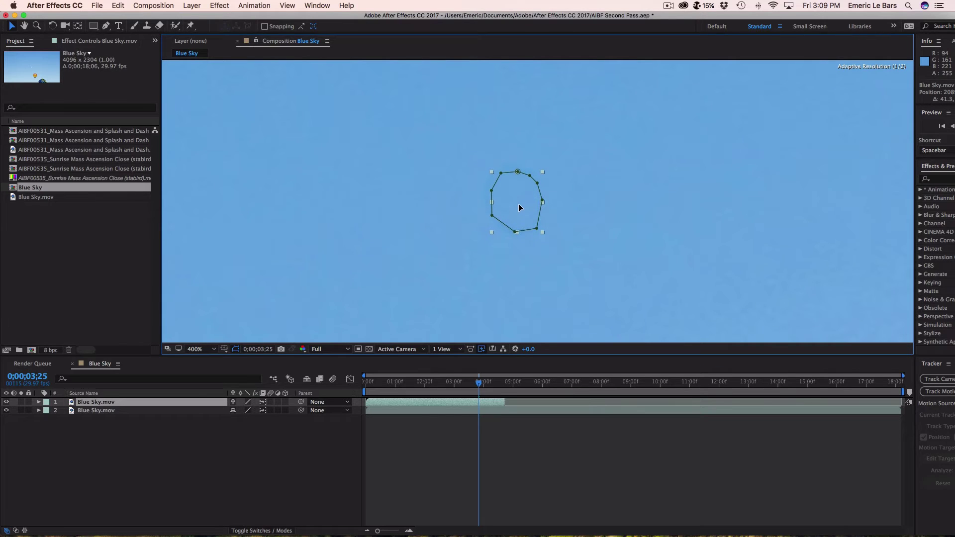
pyautogui.click(234, 451)
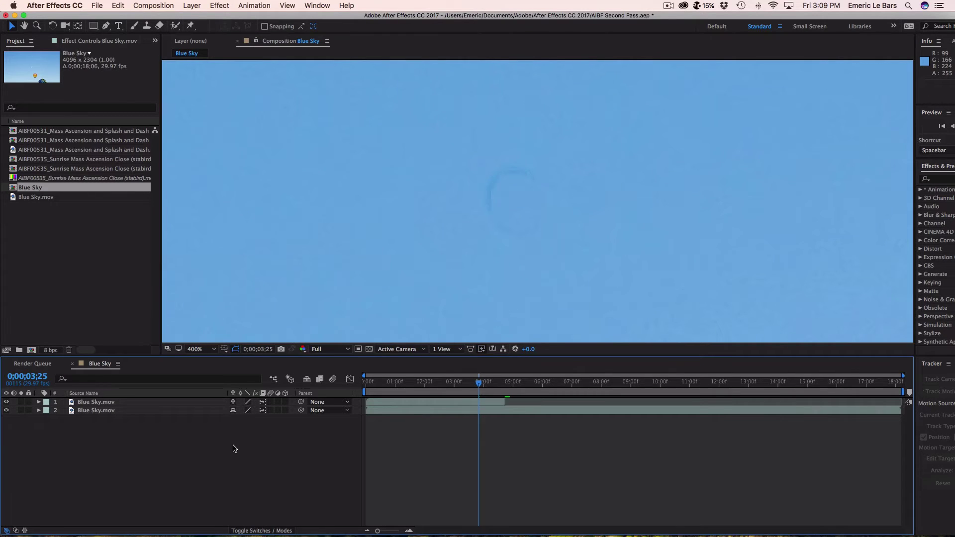
# Step: Enlarge the mask on the upper layer by pulling its vertices outward beyond the edge of the dark spot
pyautogui.click(105, 404)
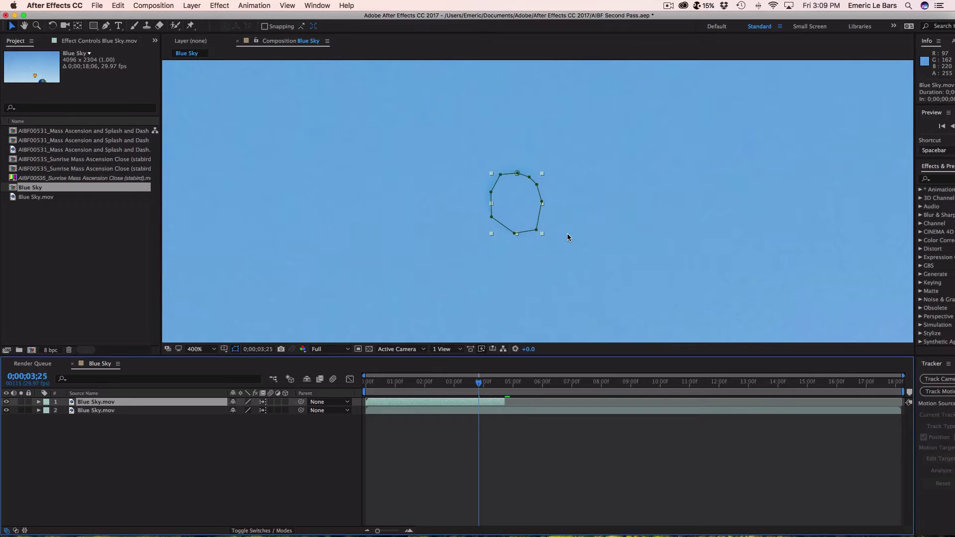
pyautogui.click(490, 192)
pyautogui.moveTo(491, 192)
pyautogui.mouseDown()
pyautogui.moveTo(483, 191)
pyautogui.moveTo(502, 170)
pyautogui.moveTo(534, 174)
pyautogui.moveTo(550, 203)
pyautogui.moveTo(541, 238)
pyautogui.moveTo(510, 237)
pyautogui.moveTo(486, 219)
pyautogui.moveTo(479, 190)
pyautogui.mouseUp()
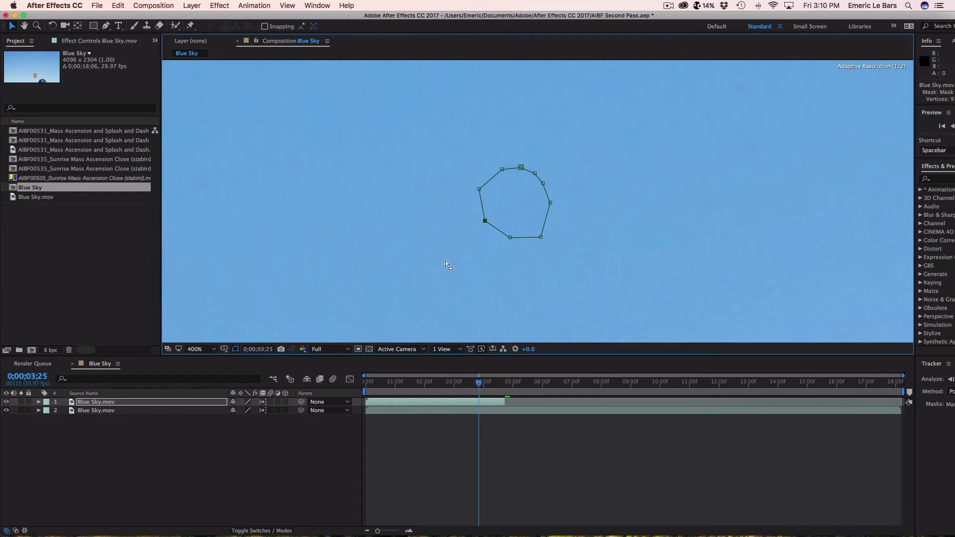
pyautogui.click(284, 466)
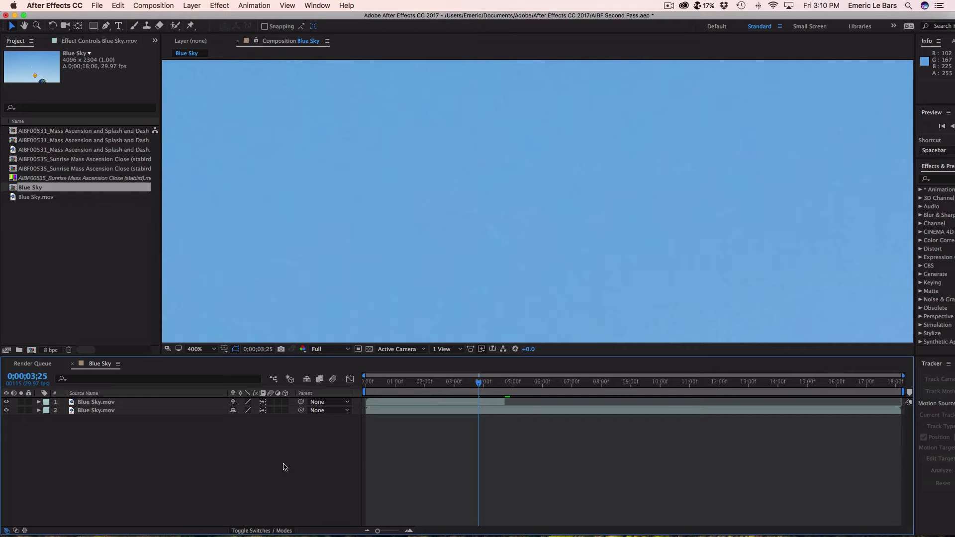
# Step: Expand the upper layer's Mask 1 properties and set the mask feather to 10 pixels
pyautogui.click(39, 403)
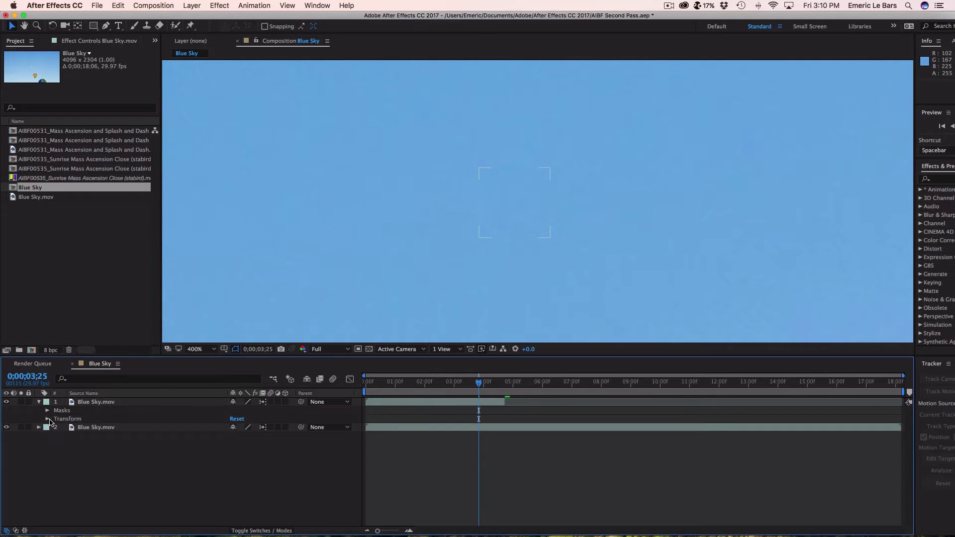
pyautogui.click(48, 412)
pyautogui.click(56, 419)
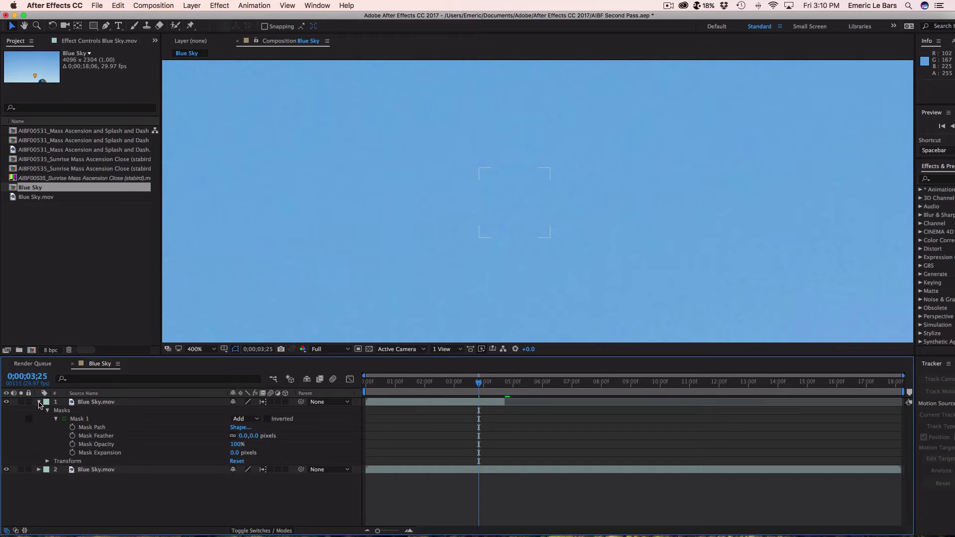
pyautogui.click(255, 436)
pyautogui.press('Return')
pyautogui.click(140, 491)
pyautogui.click(253, 436)
pyautogui.write('10')
pyautogui.press('Return')
pyautogui.click(242, 504)
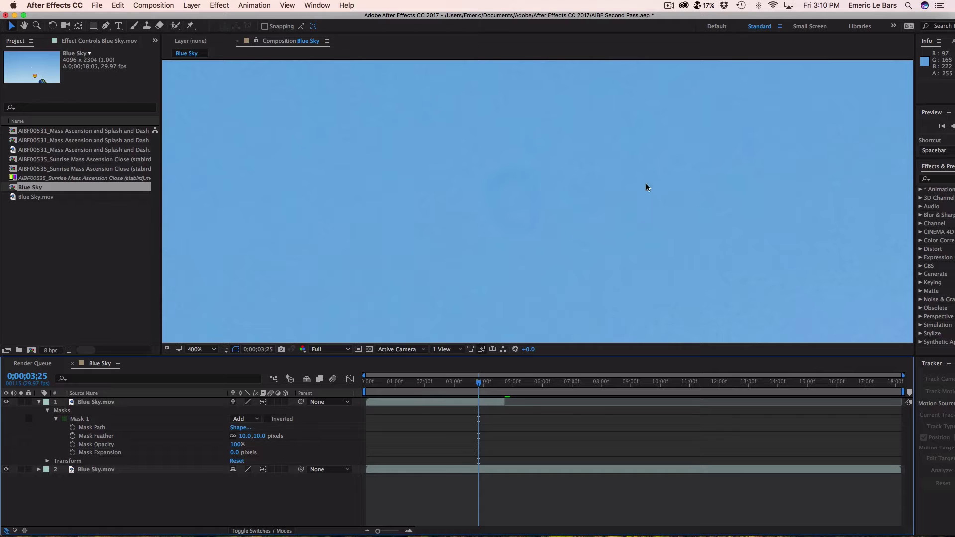
# Step: Reduce the Mask 1 feather to 5 pixels, then refine it to 4 pixels for a seamless edge
pyautogui.click(260, 436)
pyautogui.press('Return')
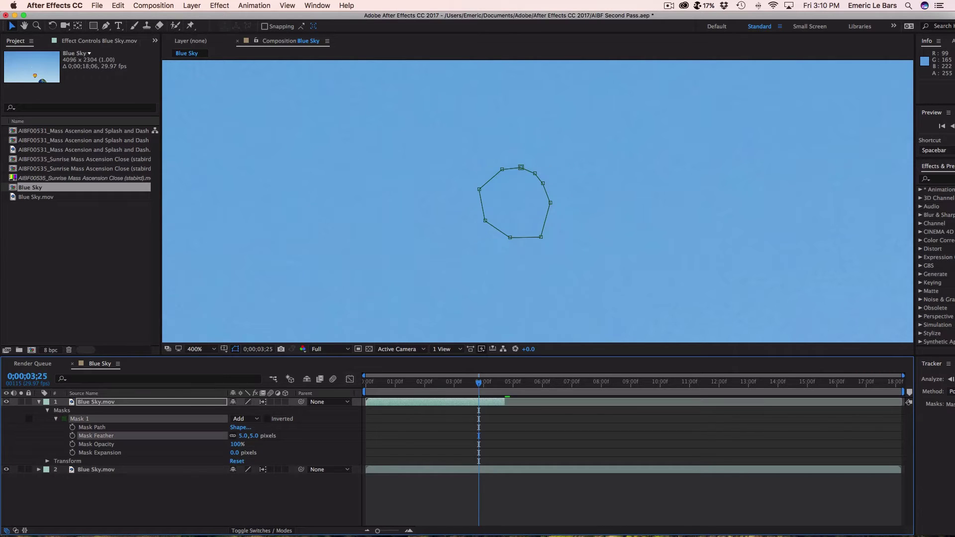
pyautogui.click(301, 498)
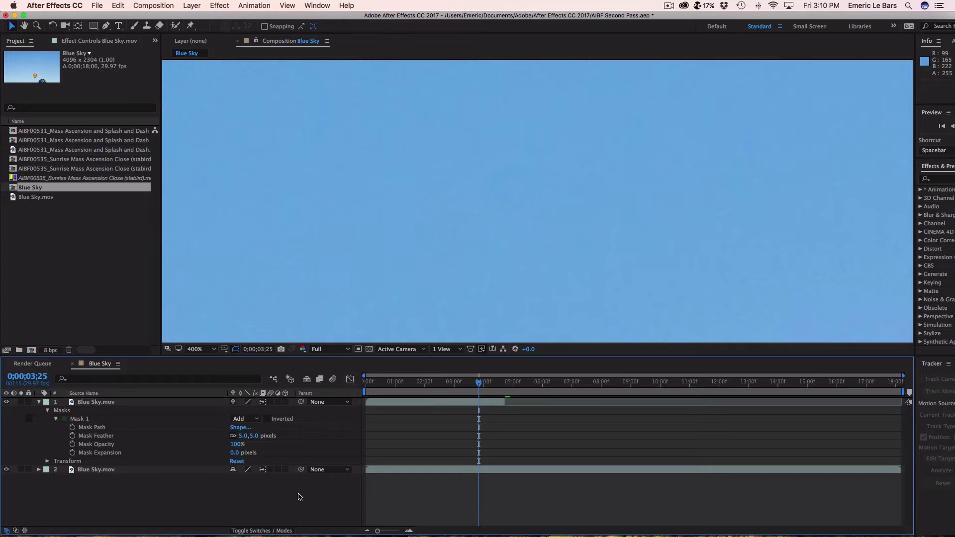
pyautogui.click(255, 436)
pyautogui.press('Return')
pyautogui.click(278, 502)
pyautogui.click(254, 437)
pyautogui.press('Return')
pyautogui.click(283, 507)
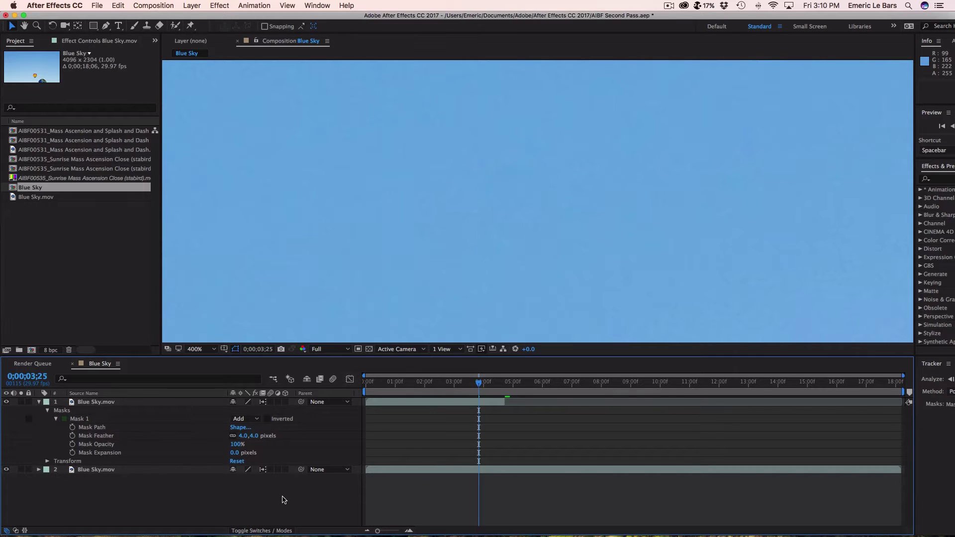
# Step: Check the patched sky frame by frame from 0;00;03;13 to 0;00;03;28, looking for overlap between the mask and the balloons
pyautogui.press('pageup')
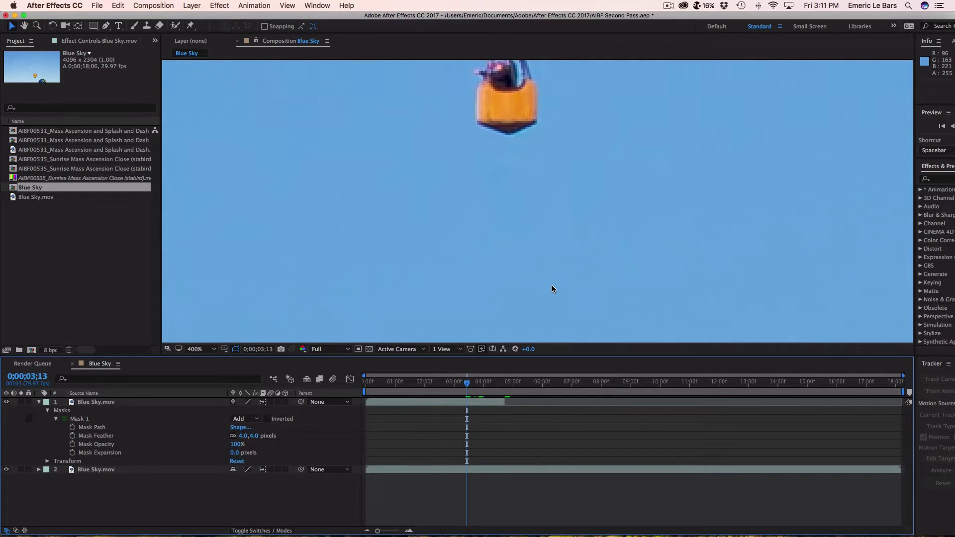
pyautogui.press('pagedown')
pyautogui.press('pagedown')
pyautogui.press('pagedown')
pyautogui.press('pagedown')
pyautogui.press('pagedown')
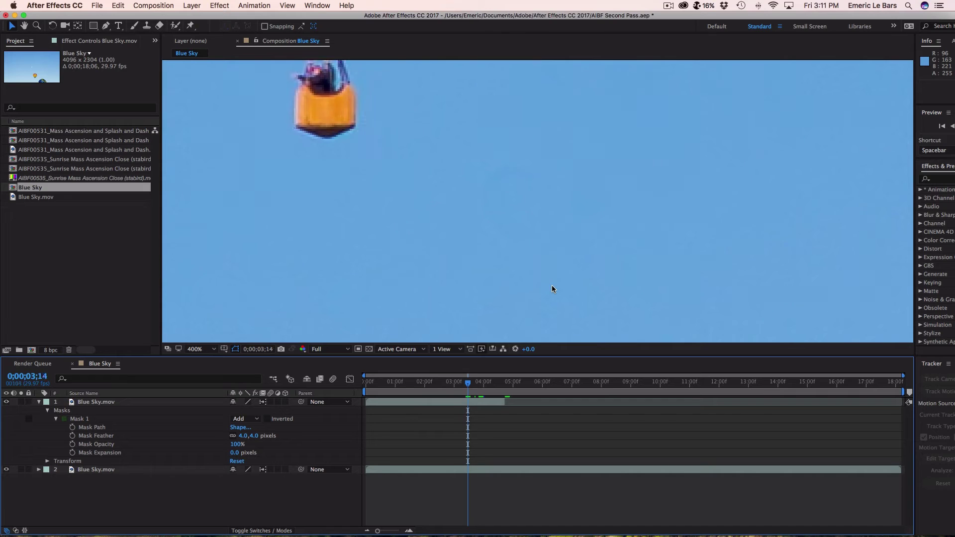
pyautogui.press('pagedown')
pyautogui.press('pagedown')
pyautogui.press('pagedown')
pyautogui.press('pagedown')
pyautogui.press('pagedown')
pyautogui.press('pagedown')
pyautogui.press('pagedown')
pyautogui.press('pagedown')
pyautogui.press('pagedown')
pyautogui.press('pagedown')
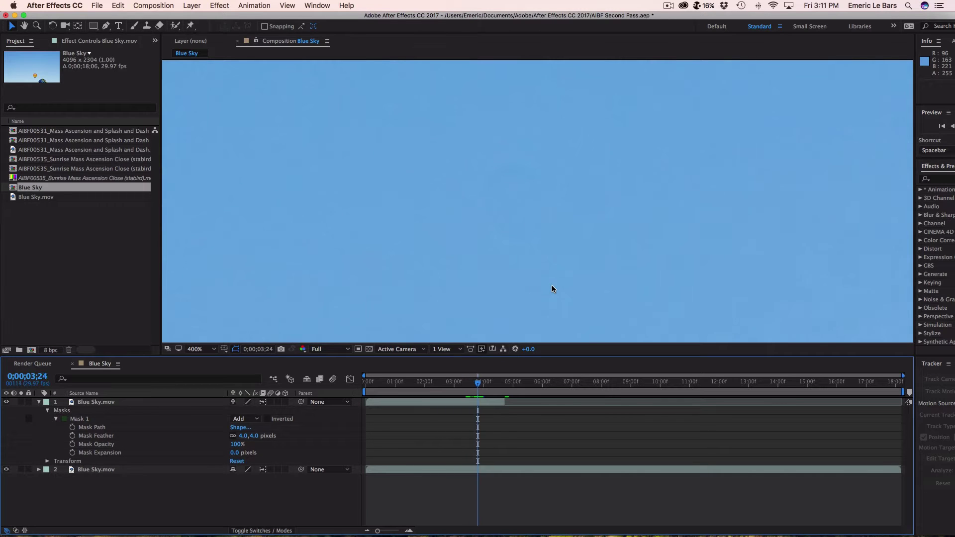
pyautogui.press('pagedown')
pyautogui.press('pageup')
pyautogui.press('pageup')
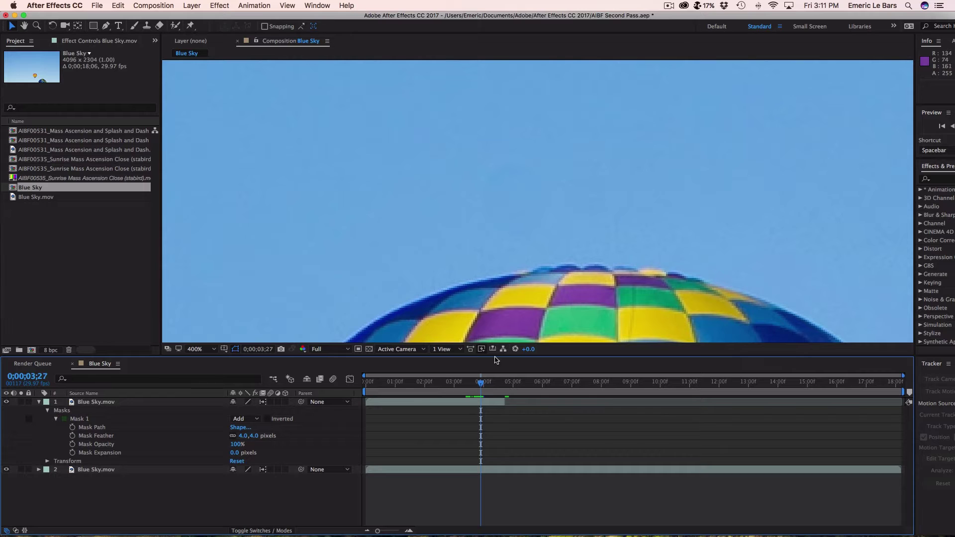
pyautogui.press('pagedown')
# Step: Start keyframing Mask 1's path at 0;00;03;26, before the checkered balloon reaches the patch
pyautogui.press('=')
pyautogui.press('=')
pyautogui.press('=')
pyautogui.press('=')
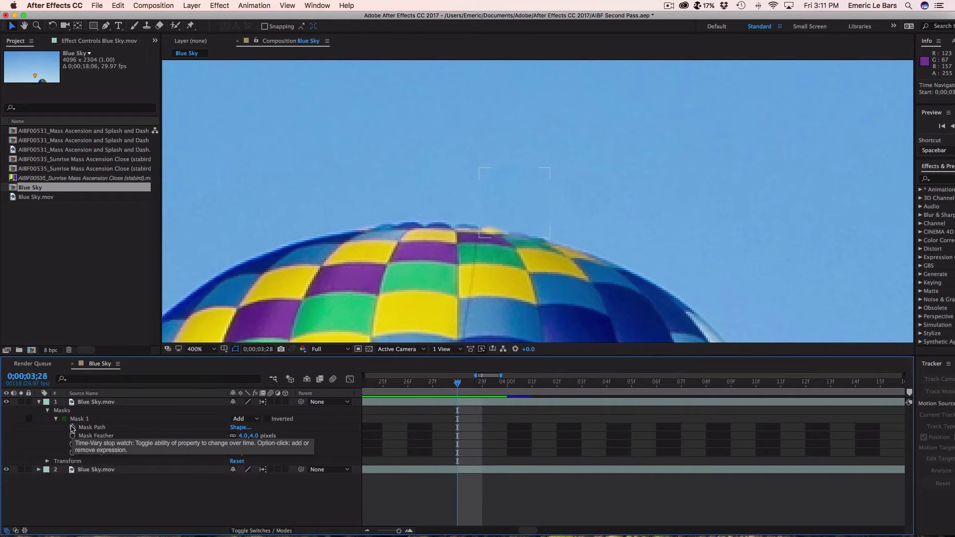
pyautogui.press('pageup')
pyautogui.press('pageup')
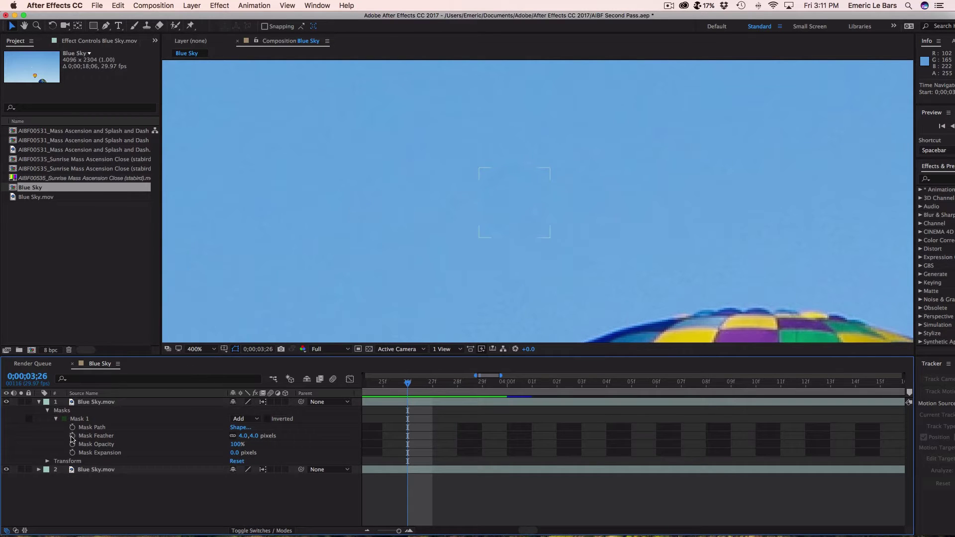
pyautogui.click(73, 428)
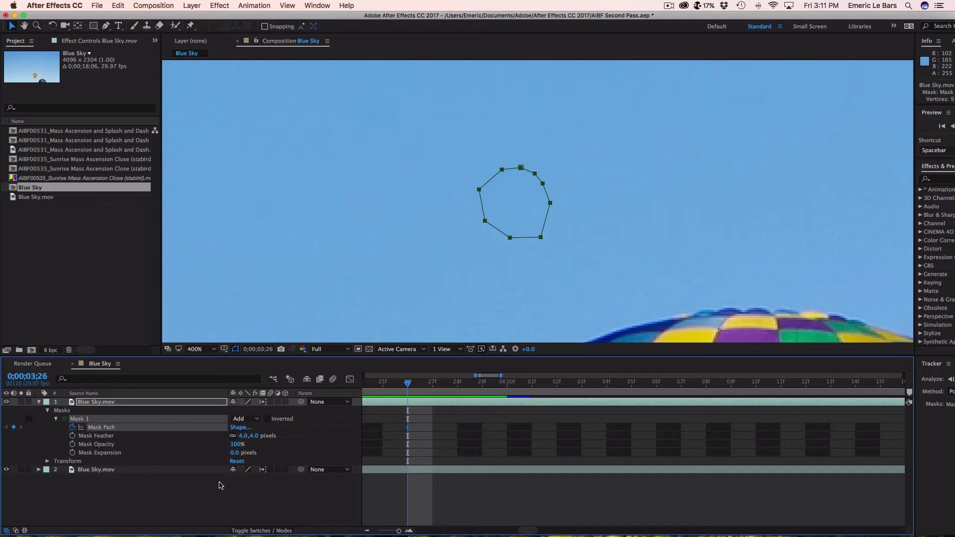
# Step: At 0;00;03;27, raise the mask's two lowest vertices slightly to keyframe a new path above the checkered balloon
pyautogui.press('pagedown')
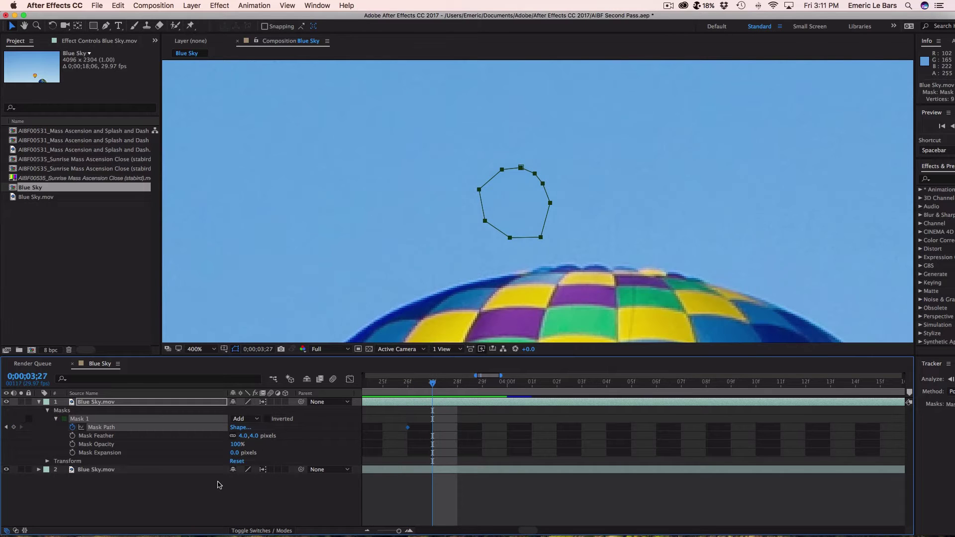
pyautogui.moveTo(542, 239); pyautogui.dragTo(539, 237)
pyautogui.press('g')
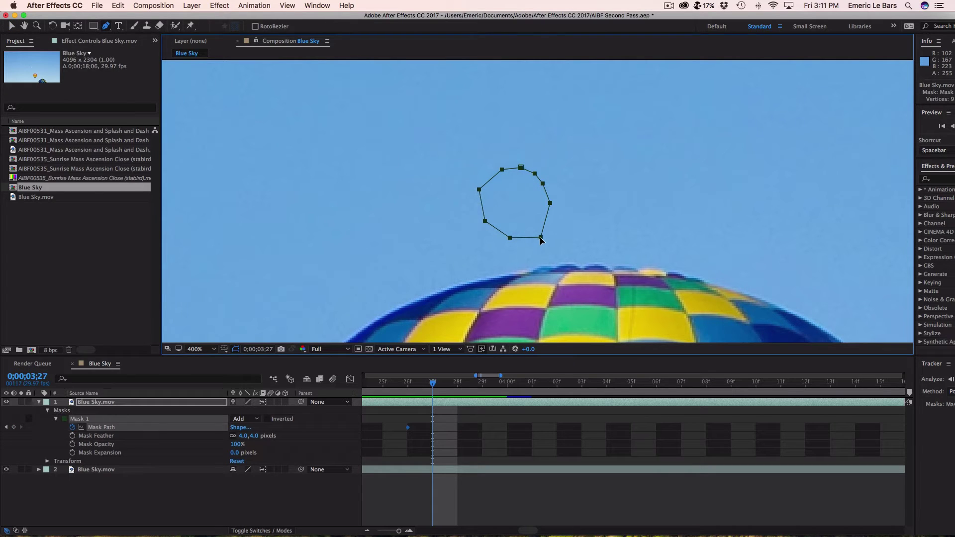
pyautogui.click(79, 420)
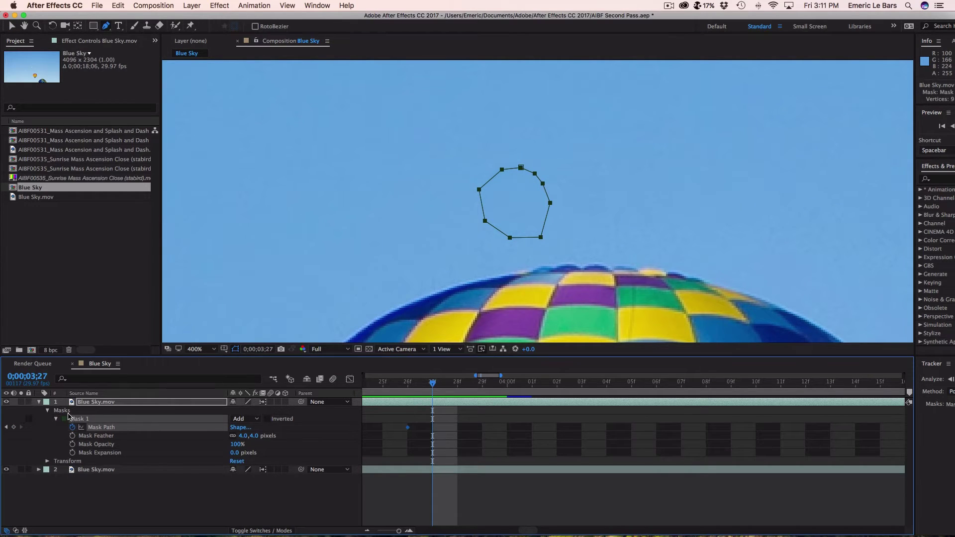
pyautogui.click(541, 237)
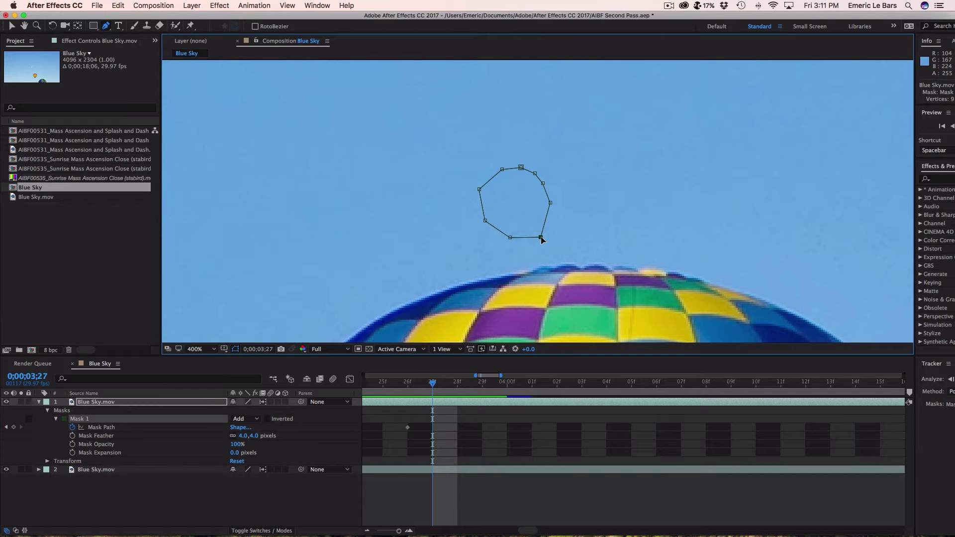
pyautogui.moveTo(540, 237); pyautogui.dragTo(510, 234)
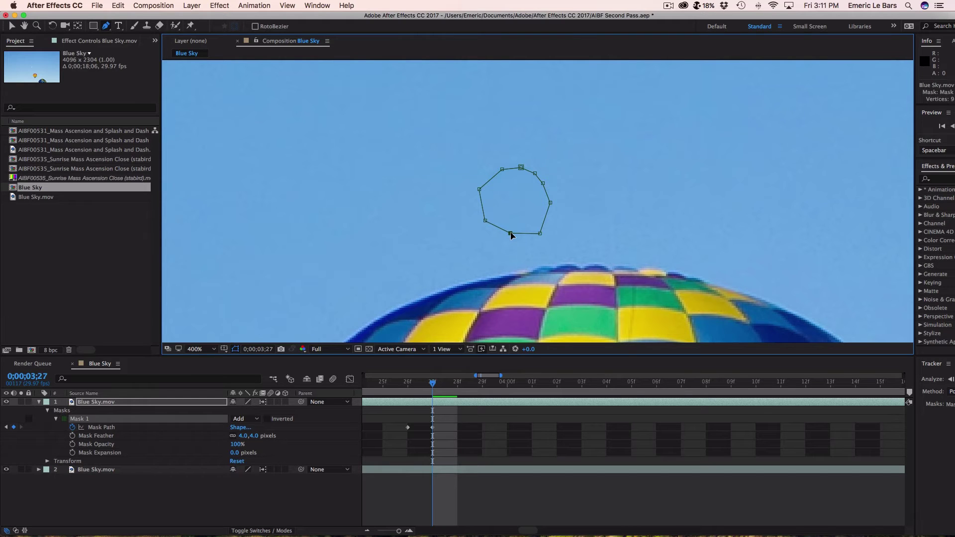
# Step: At 0;00;03;28, pull the mask's lower edge up to follow the top of the checkered balloon
pyautogui.press('pagedown')
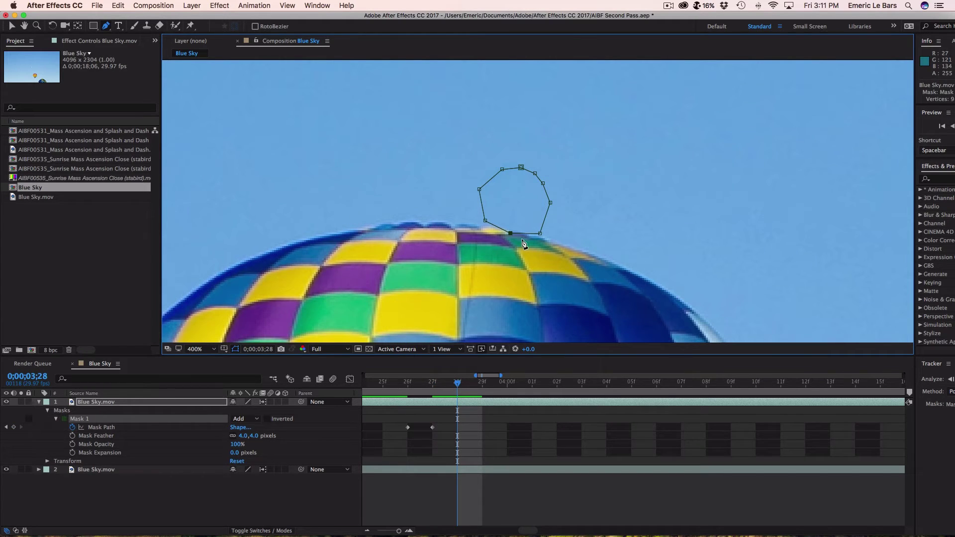
pyautogui.moveTo(510, 234); pyautogui.dragTo(513, 228)
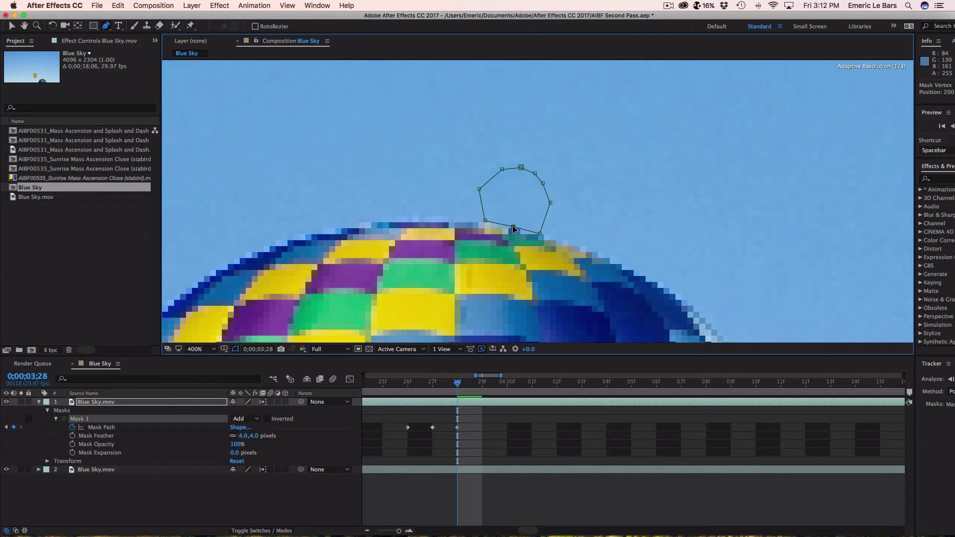
pyautogui.click(485, 222)
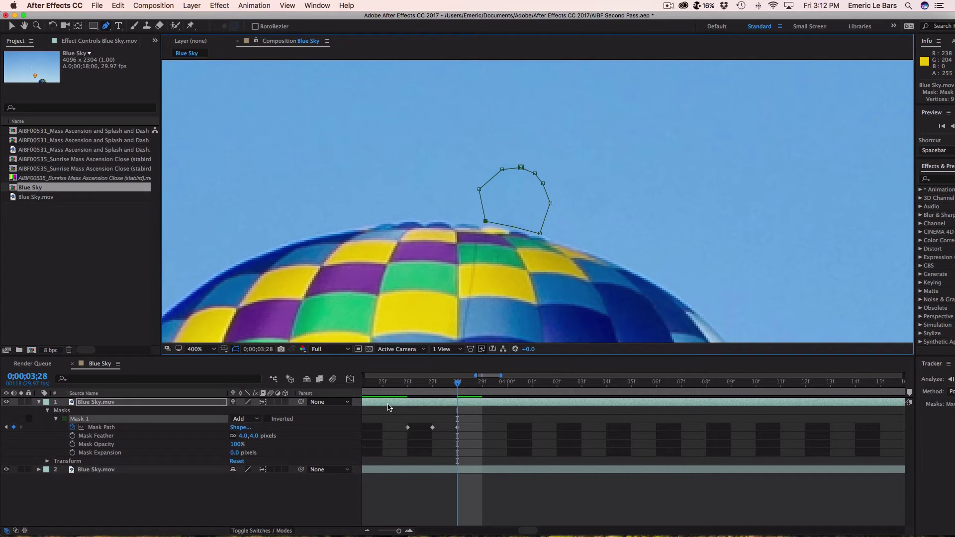
# Step: At 0;00;03;29, reshape the mask's lower edge to keep the patch clear of the checkered balloon's curve
pyautogui.press('pagedown')
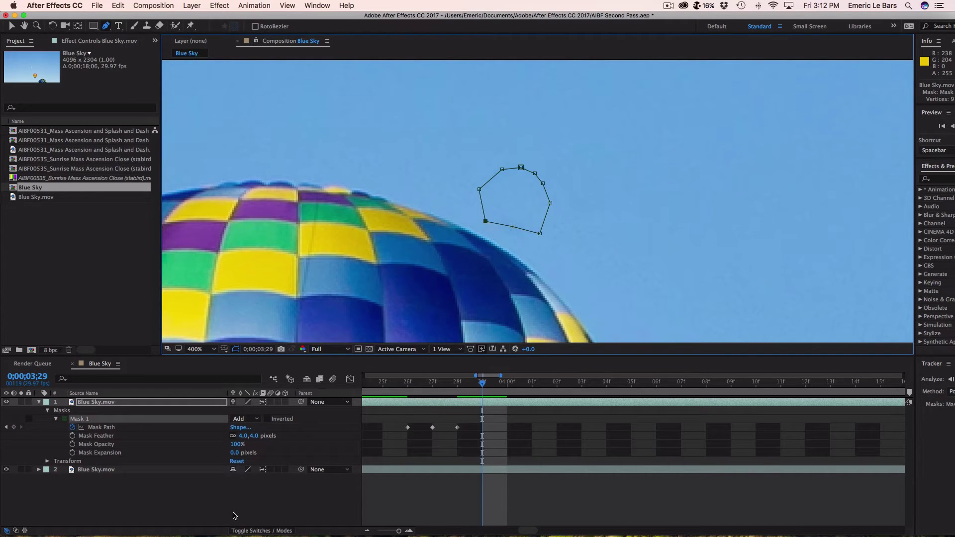
pyautogui.click(245, 507)
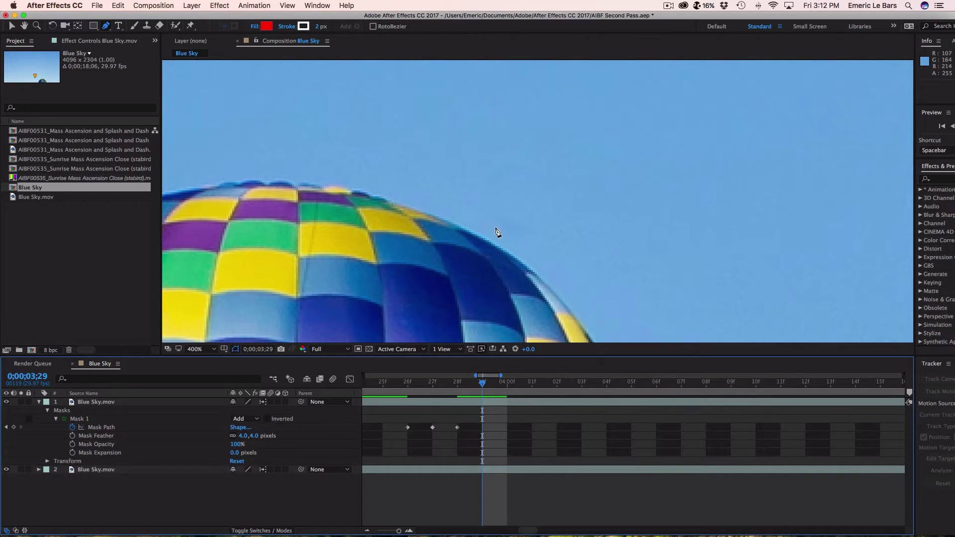
pyautogui.click(119, 405)
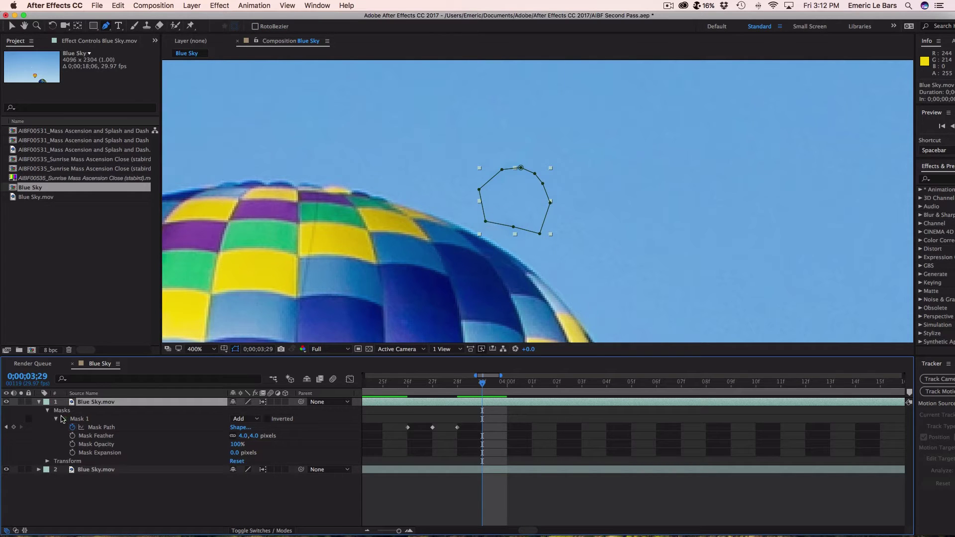
pyautogui.click(486, 222)
pyautogui.moveTo(486, 223); pyautogui.dragTo(515, 226)
pyautogui.click(302, 498)
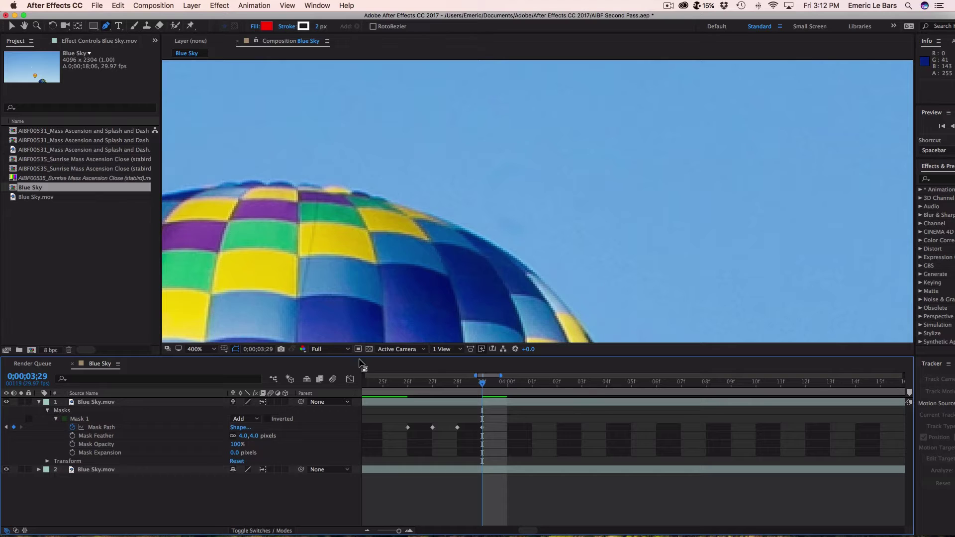
# Step: At 0;00;03;29, round out Mask 1 by pulling a new vertex outward on its upper side and lowering its bottom middle vertex
pyautogui.click(100, 401)
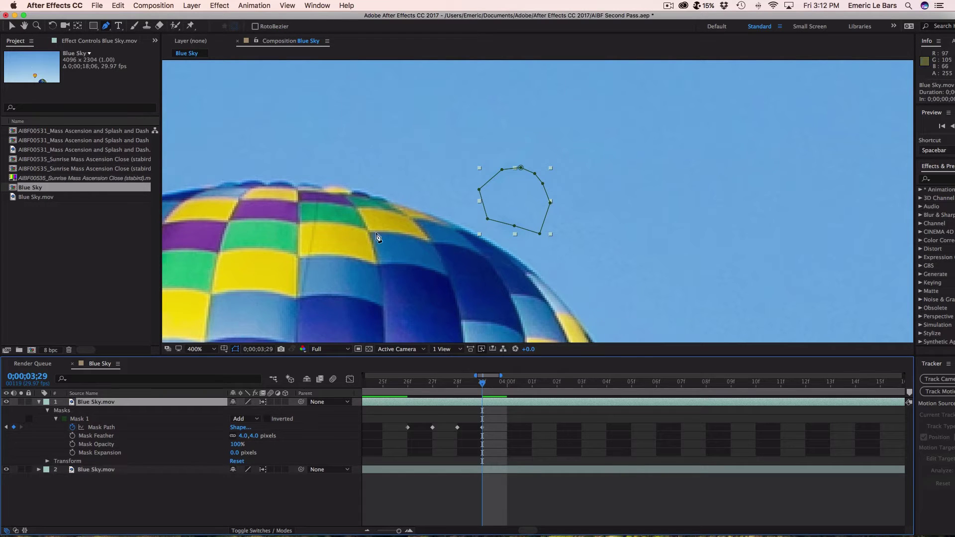
pyautogui.click(502, 170)
pyautogui.moveTo(501, 170)
pyautogui.mouseDown()
pyautogui.moveTo(521, 166)
pyautogui.moveTo(486, 175)
pyautogui.mouseUp()
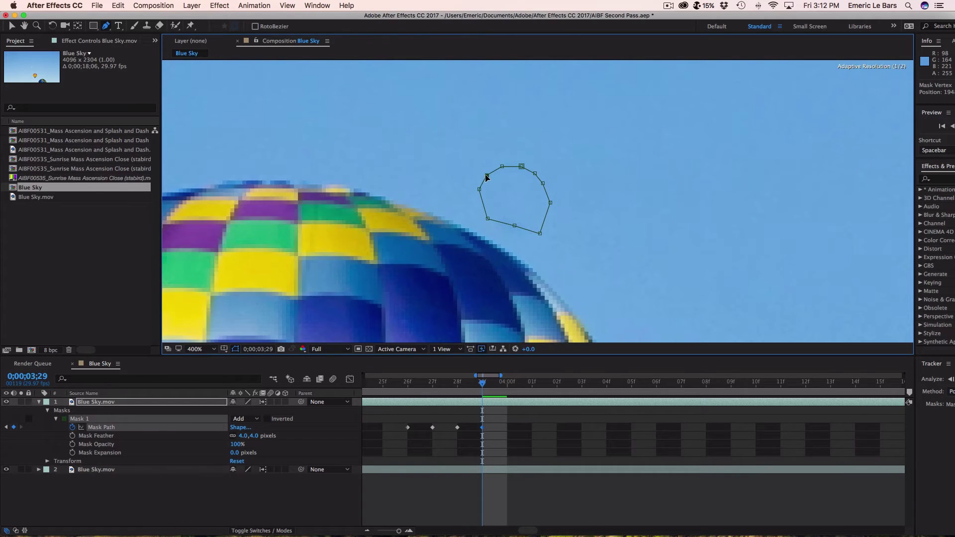
pyautogui.moveTo(514, 225); pyautogui.dragTo(507, 232)
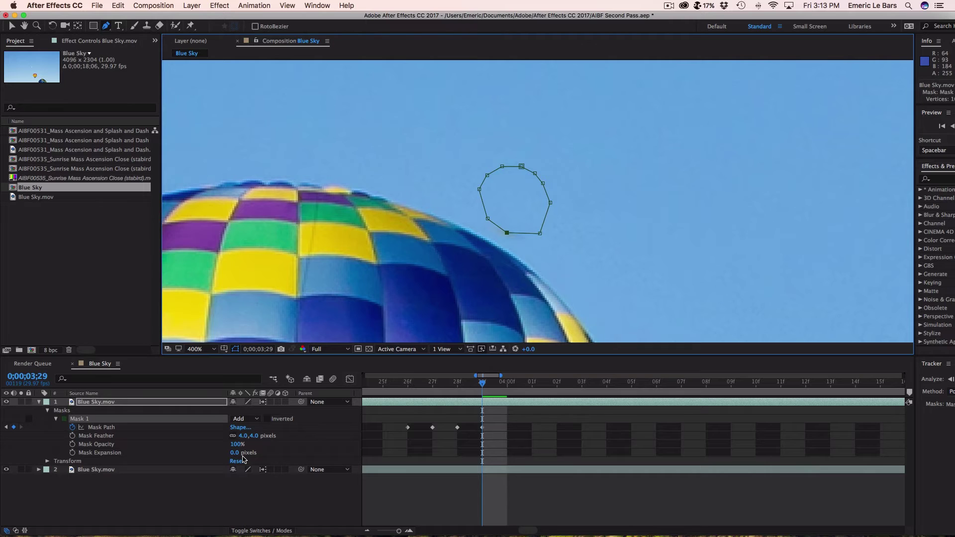
# Step: Start keyframing Mask 1's feather at 0;00;03;27 with 4 pixels, and set it to 0 pixels at 0;00;03;28
pyautogui.press('pageup')
pyautogui.press('pageup')
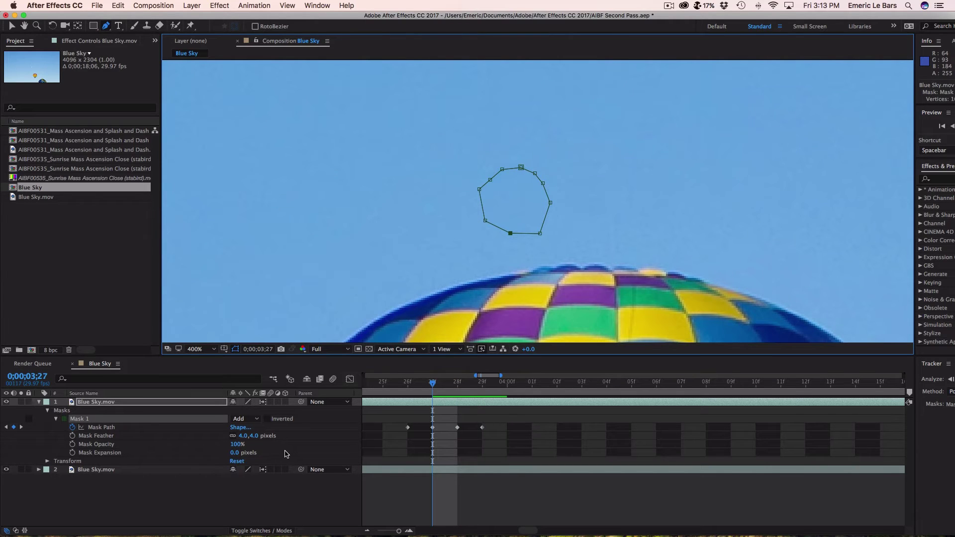
pyautogui.click(72, 436)
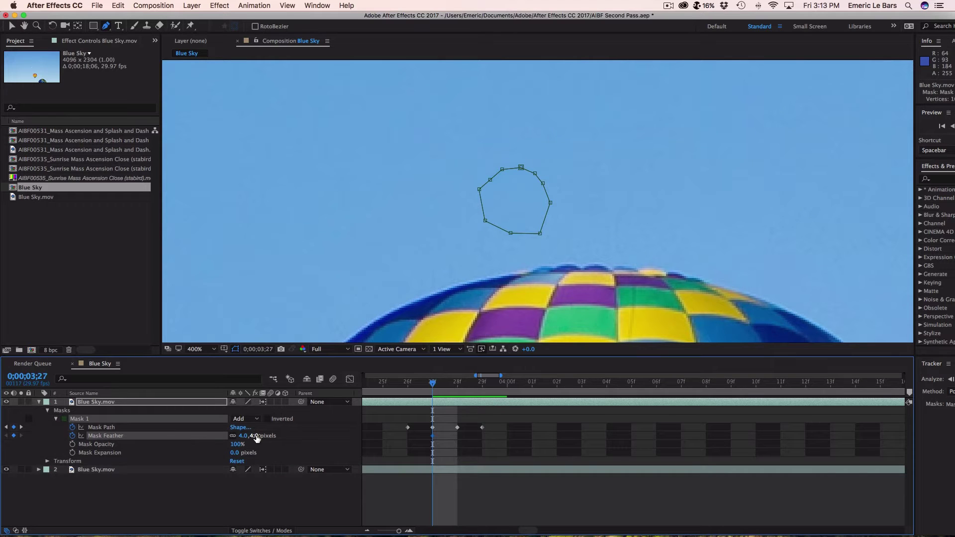
pyautogui.press('pagedown')
pyautogui.click(254, 436)
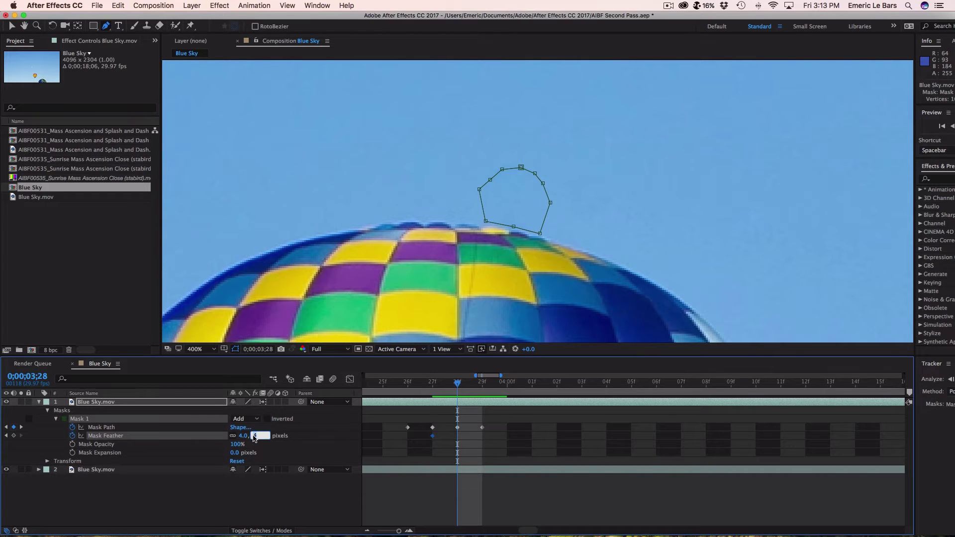
pyautogui.write('0')
pyautogui.press('Return')
# Step: Keyframe the mask feather at 4 pixels on 0;00;04;00 and at 0 pixels on 0;00;03;29
pyautogui.press('pagedown')
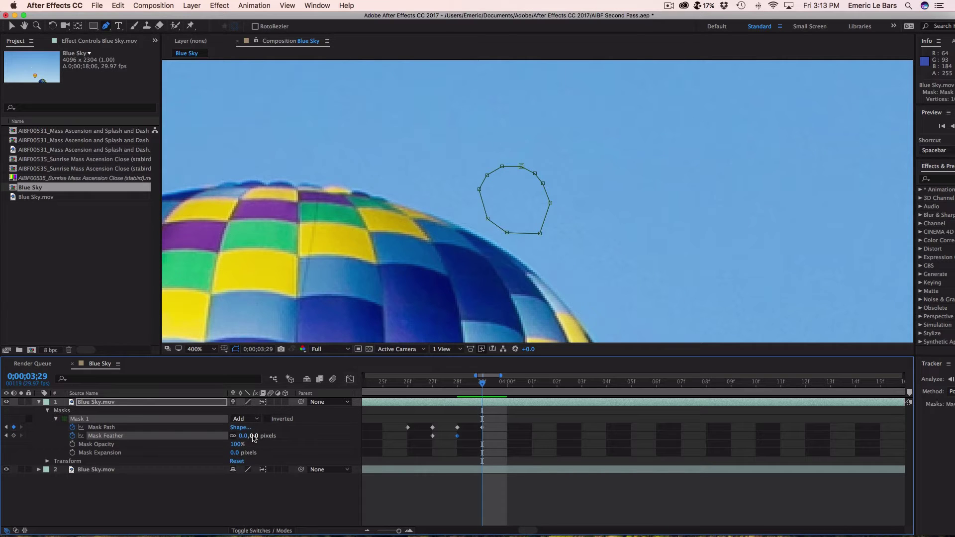
pyautogui.press('pagedown')
pyautogui.click(254, 436)
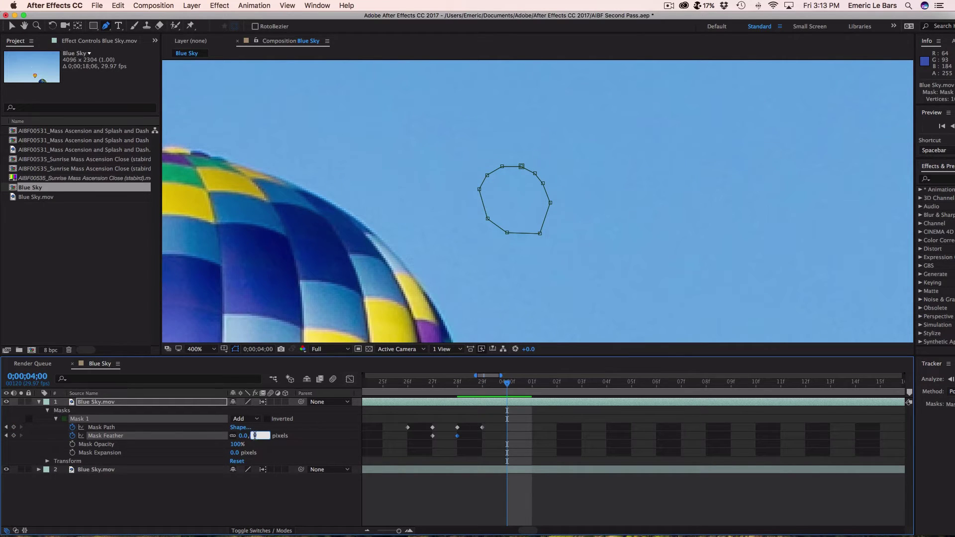
pyautogui.write('4')
pyautogui.press('Return')
pyautogui.press('pageup')
pyautogui.press('pageup')
pyautogui.press('pagedown')
pyautogui.moveTo(252, 436); pyautogui.dragTo(236, 437)
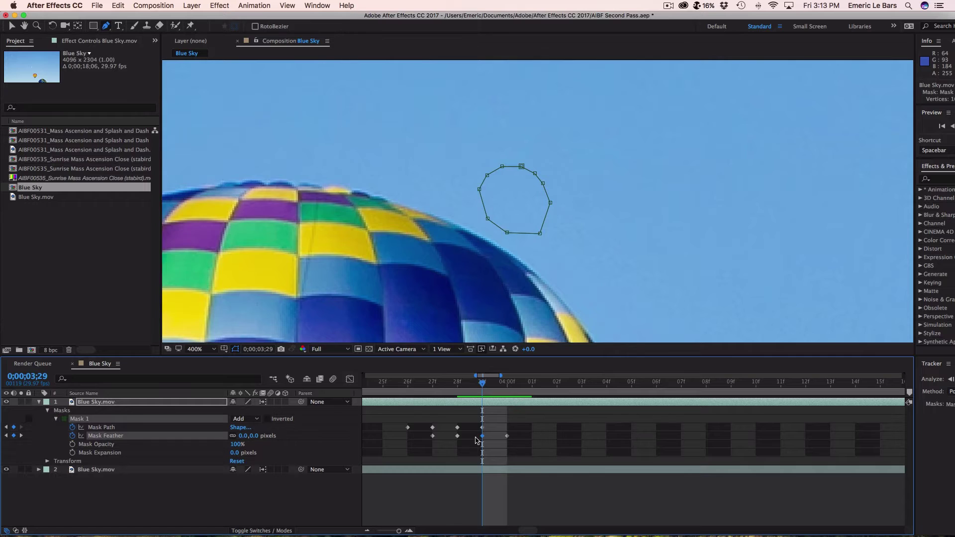
# Step: Step through 0;00;03;27 to 0;00;04;00 up close to examine the patch edge beside the checkered balloon
pyautogui.press('pageup')
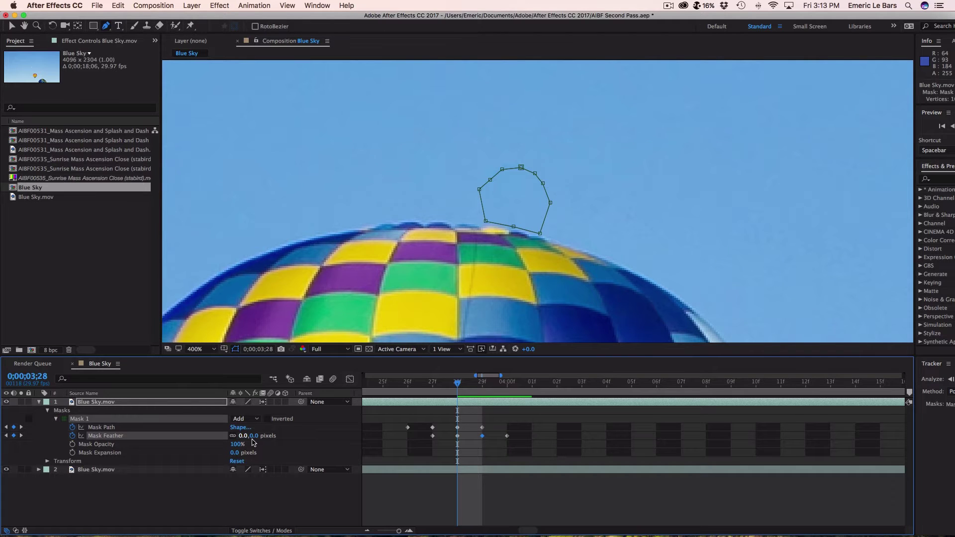
pyautogui.press('pageup')
pyautogui.click(252, 502)
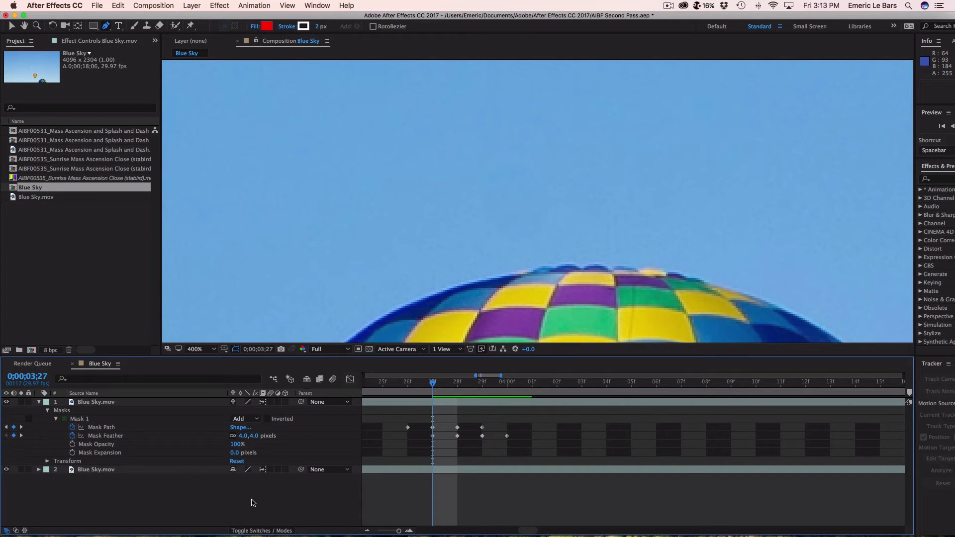
pyautogui.press('pagedown')
pyautogui.press('pagedown')
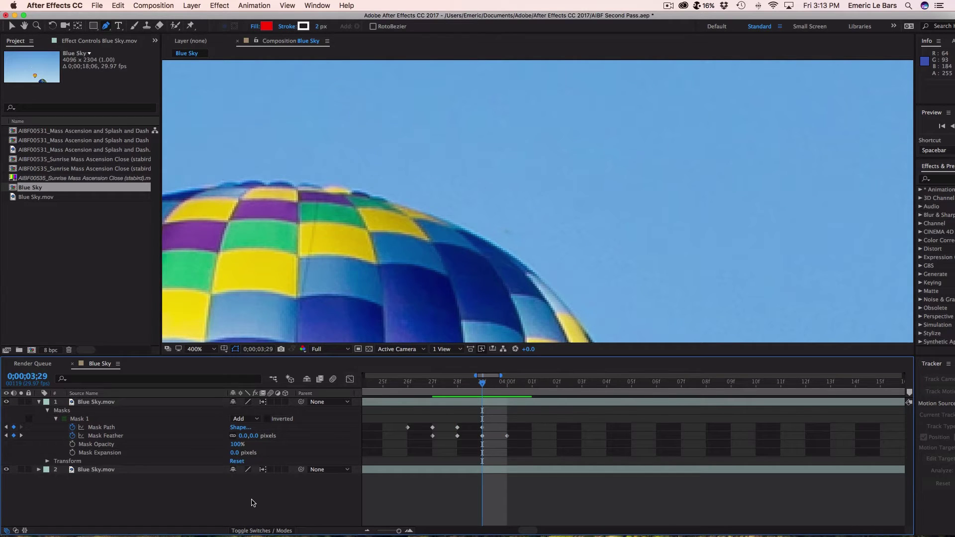
pyautogui.press('v')
pyautogui.click(206, 349)
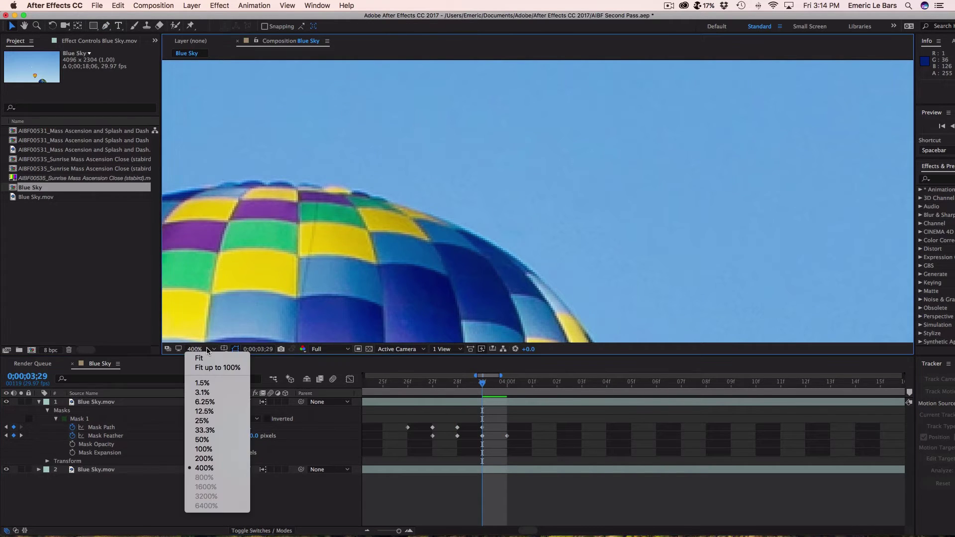
pyautogui.click(109, 512)
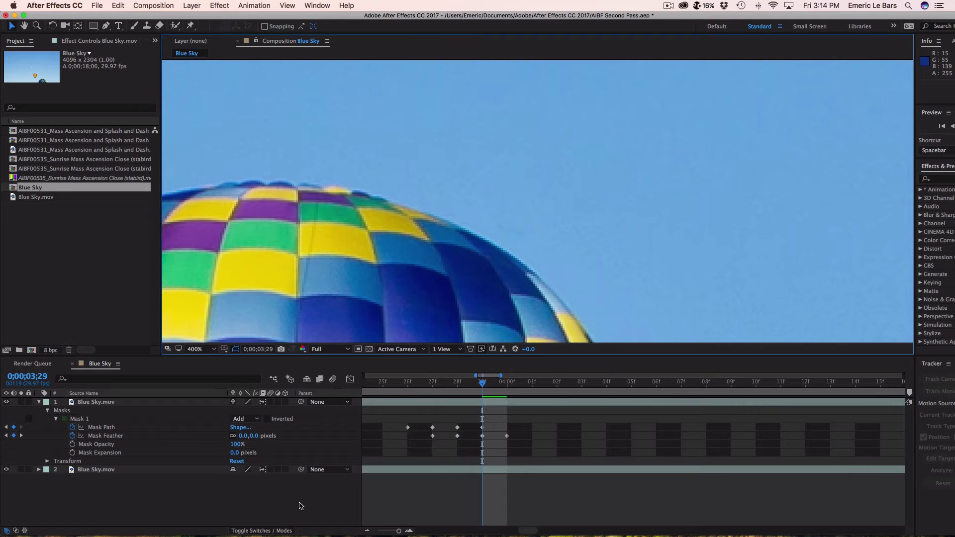
pyautogui.press('pagedown')
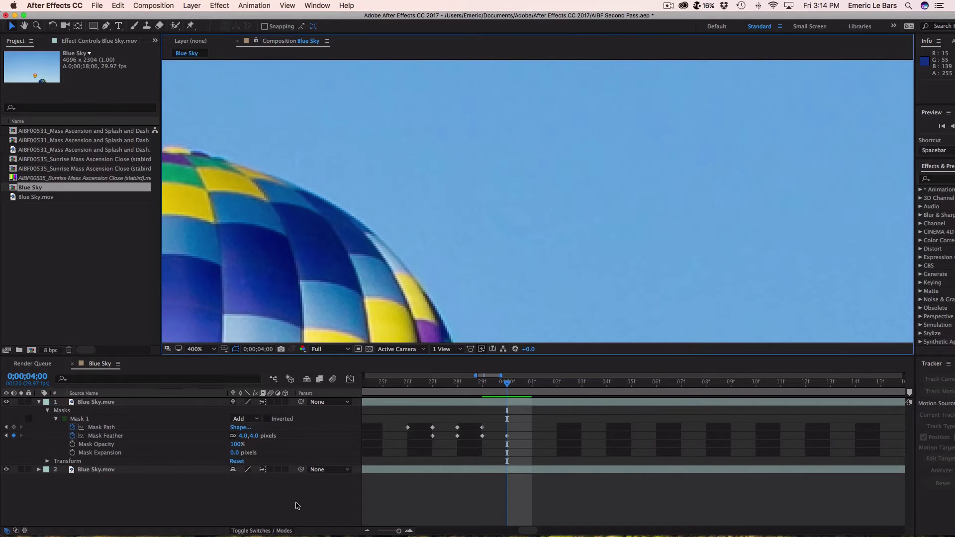
pyautogui.click(291, 505)
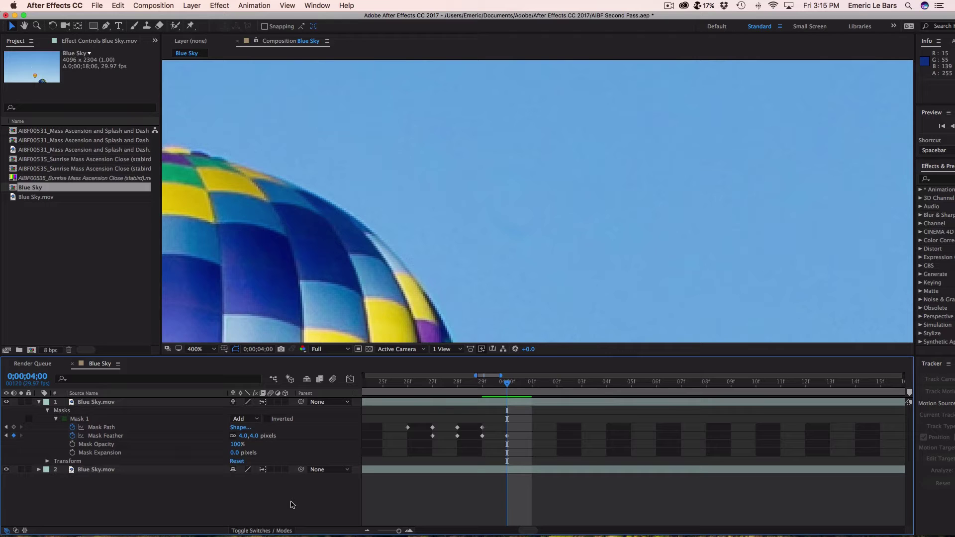
# Step: Fit the whole composition in view and step between 0;00;03;27 and 0;00;04;01 to check how the patch blends at full frame
pyautogui.click(210, 349)
pyautogui.click(206, 362)
pyautogui.click(277, 508)
pyautogui.press('pageup')
pyautogui.press('pageup')
pyautogui.press('pageup')
pyautogui.press('pagedown')
pyautogui.press('pagedown')
pyautogui.press('pagedown')
pyautogui.press('pagedown')
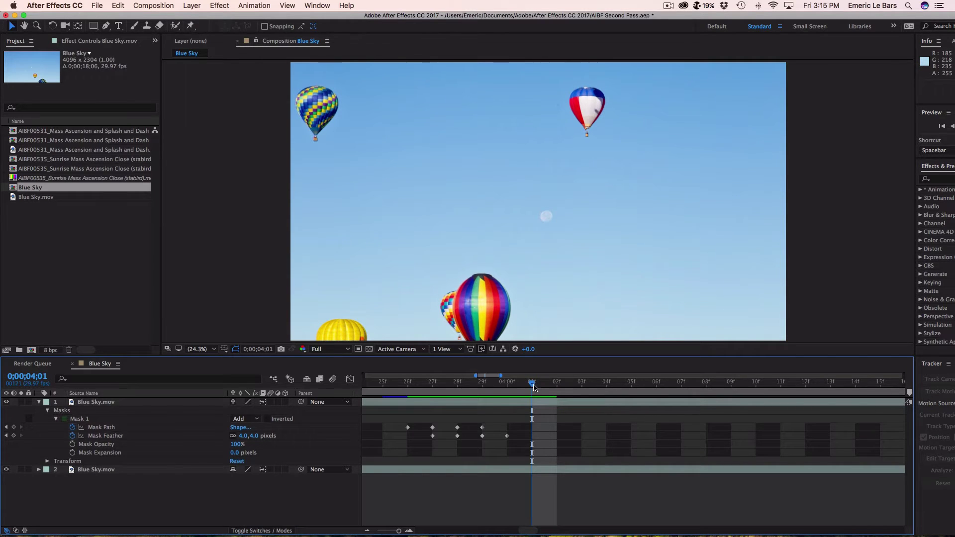
# Step: Play ahead from 0;00;04;07 and inspect 0;00;04;23 to 0;00;04;26 at 200% to examine the patch over the red, white and blue balloon
pyautogui.moveTo(534, 384); pyautogui.dragTo(687, 396)
pyautogui.press('-')
pyautogui.press('-')
pyautogui.press('-')
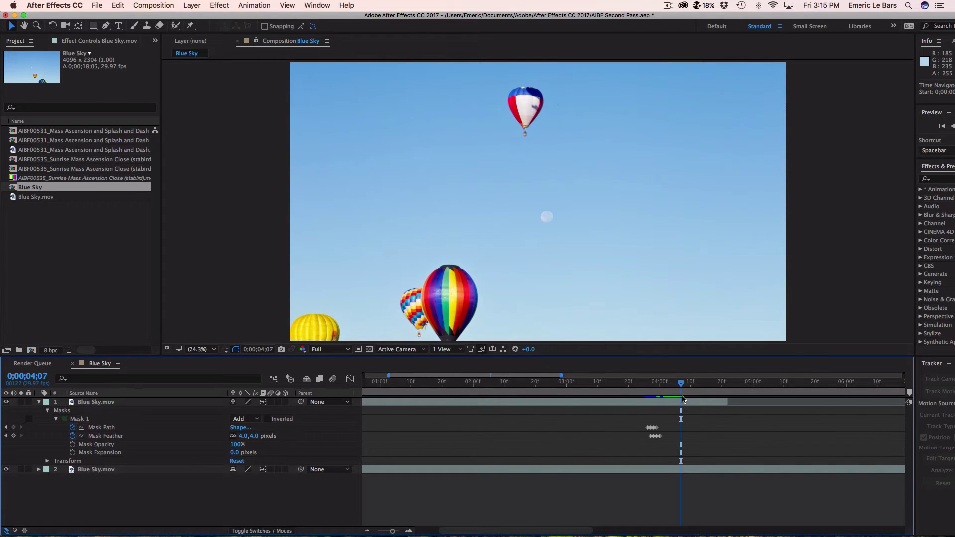
pyautogui.press('space')
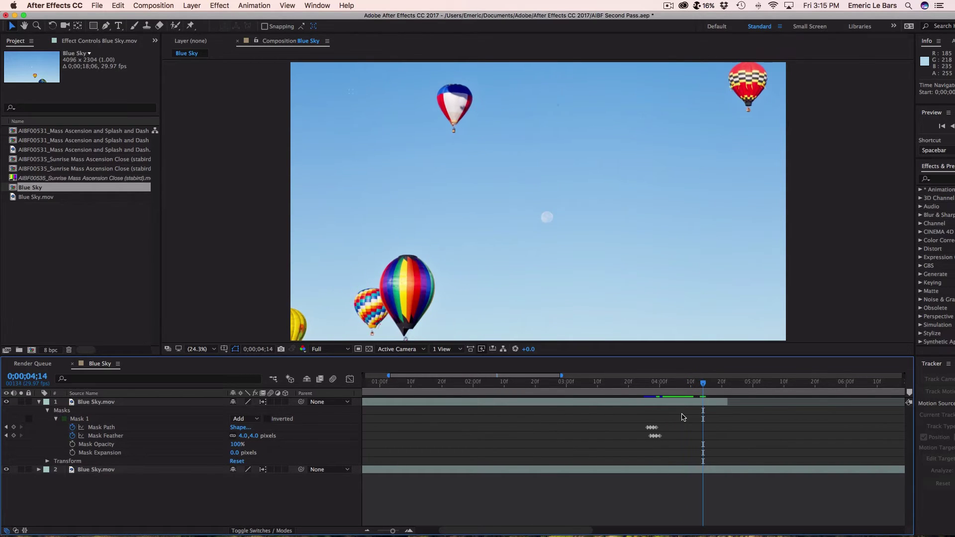
pyautogui.click(197, 349)
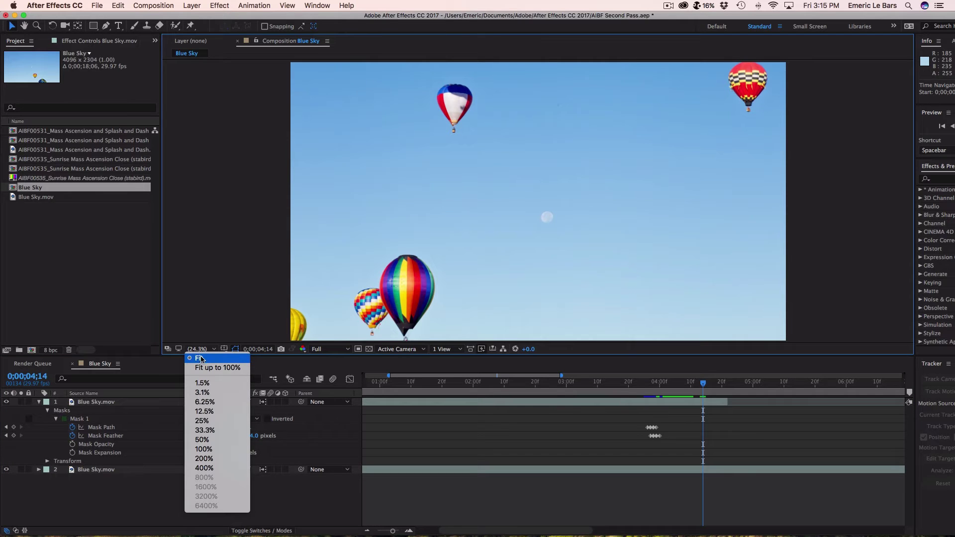
pyautogui.click(203, 458)
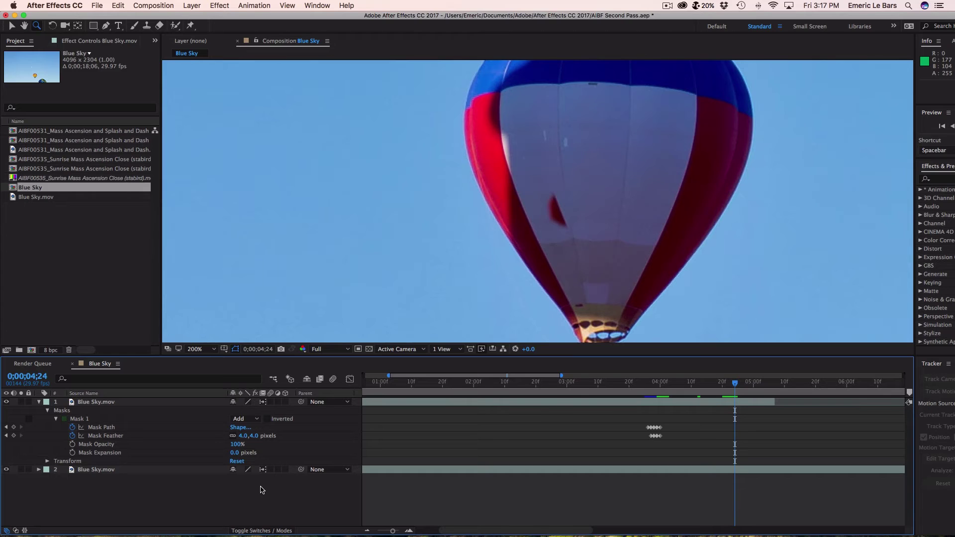
pyautogui.press('pageup')
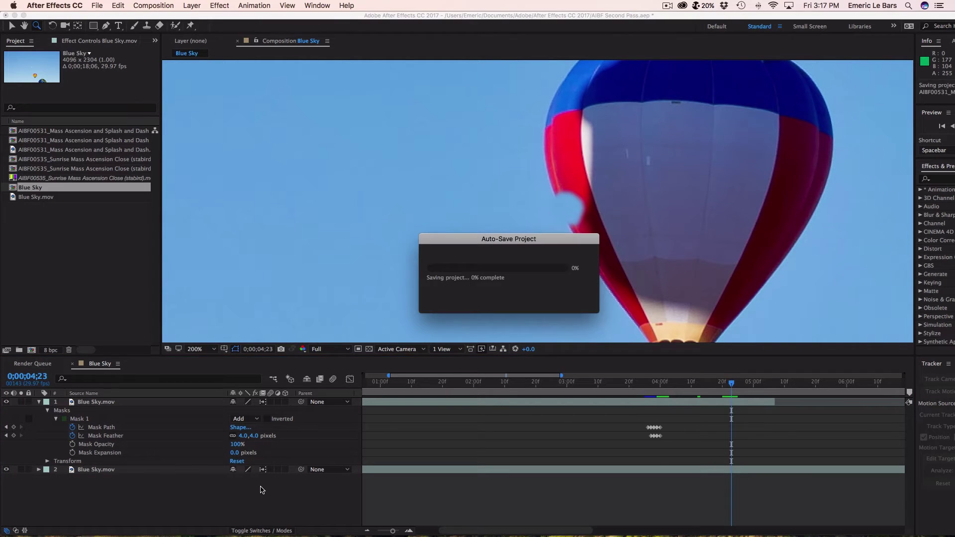
pyautogui.press('pagedown')
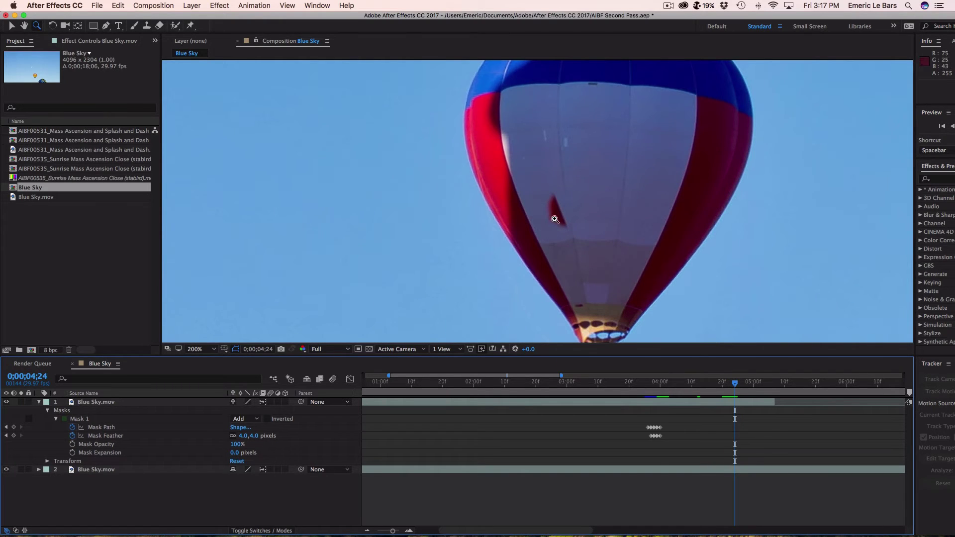
pyautogui.press('pagedown')
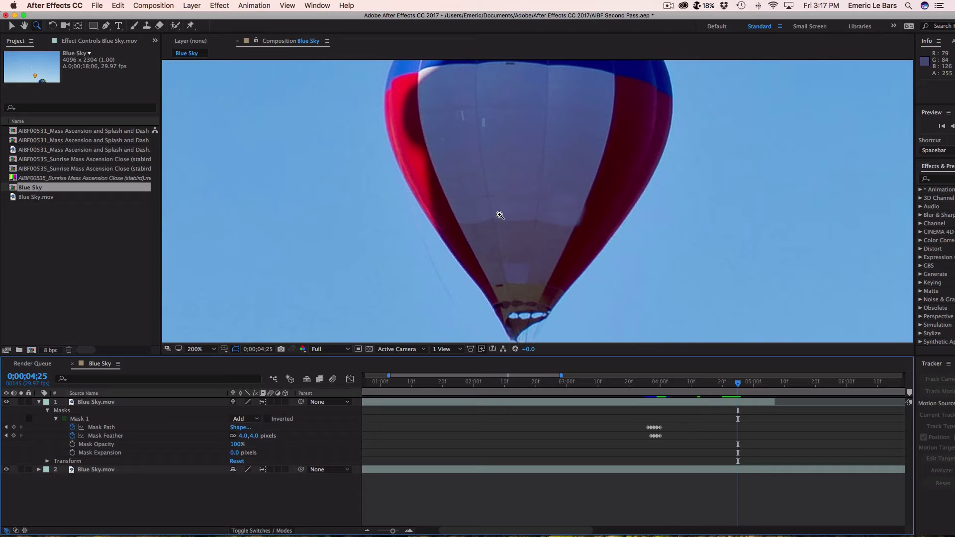
pyautogui.press('pagedown')
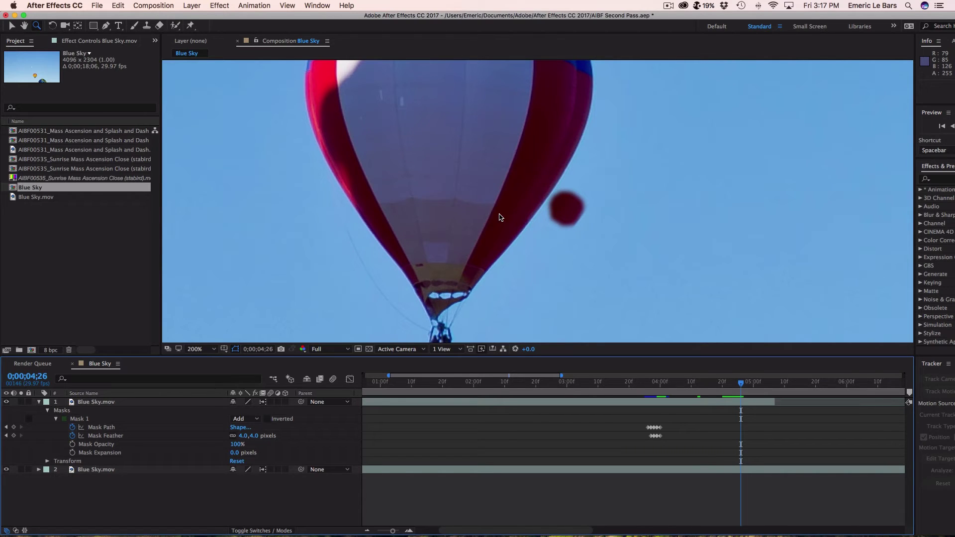
pyautogui.press('pagedown')
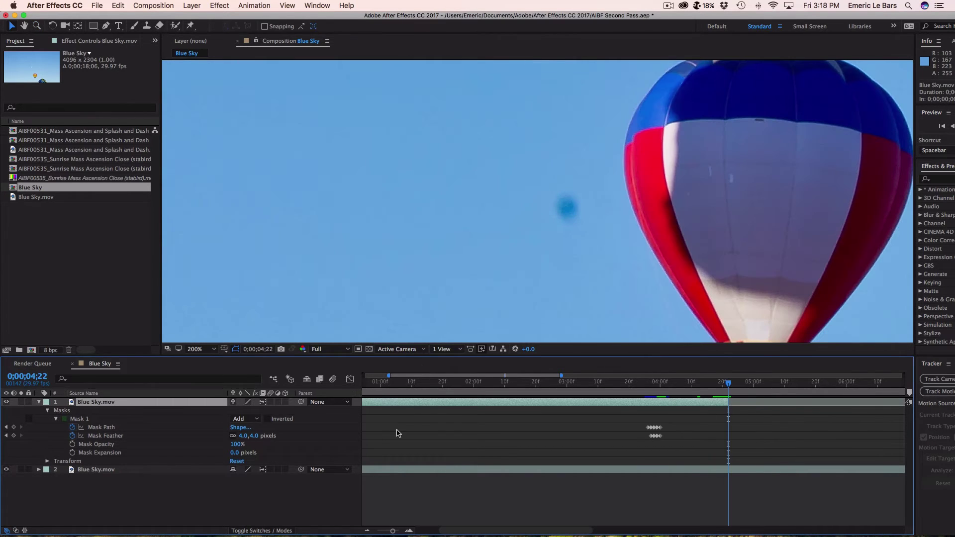
# Step: Duplicate the top Blue Sky.mov patch layer and extend the copy's end to about 16 seconds
pyautogui.press('super+d')
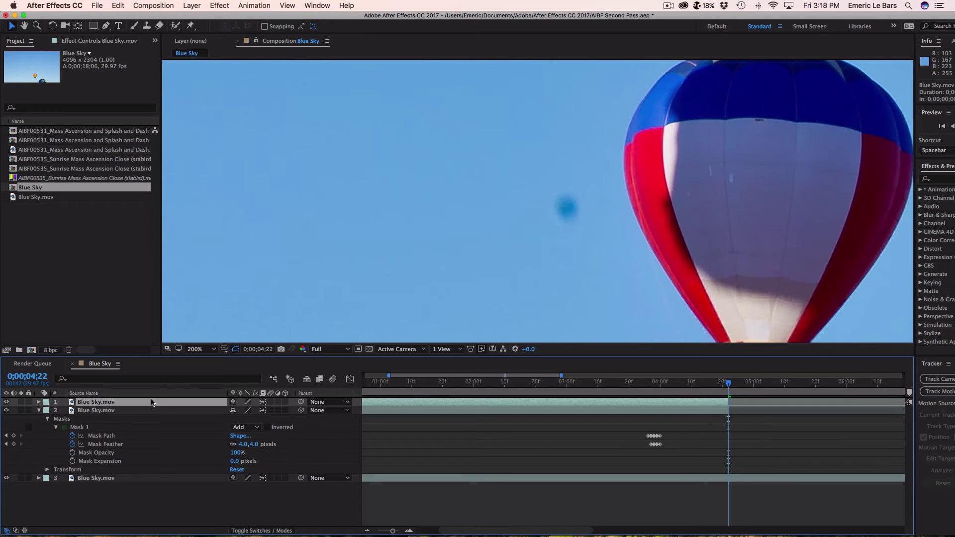
pyautogui.press('-')
pyautogui.press('-')
pyautogui.press('-')
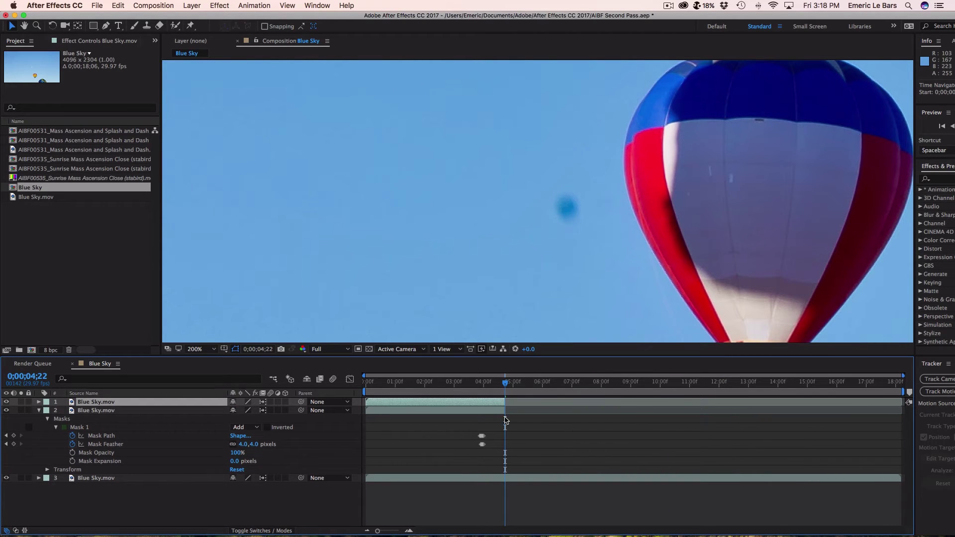
pyautogui.moveTo(504, 402); pyautogui.dragTo(838, 402)
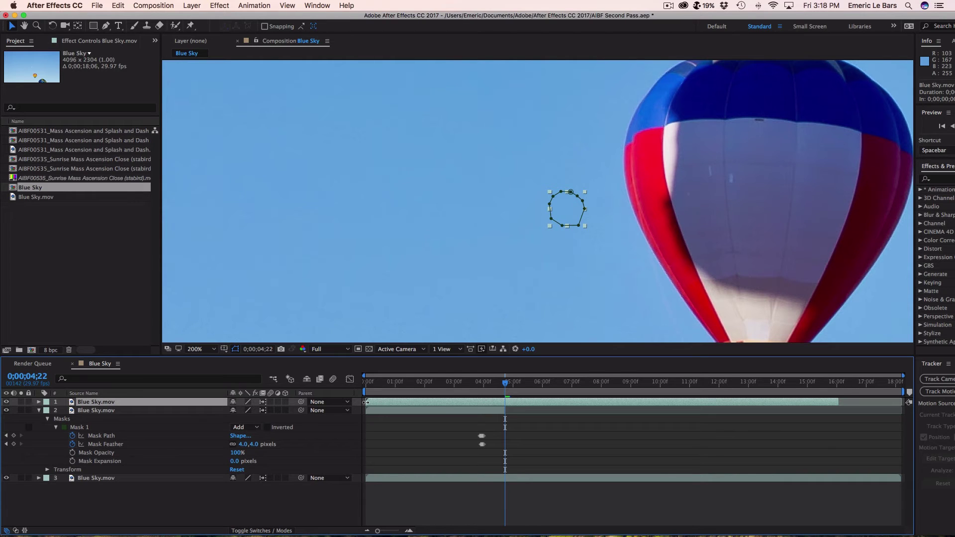
# Step: Trim the start of the duplicated patch layer to 0;00;04;22, where the original patch layer ends
pyautogui.moveTo(365, 401); pyautogui.dragTo(501, 402)
pyautogui.press('=')
pyautogui.press('=')
pyautogui.press('=')
pyautogui.press('=')
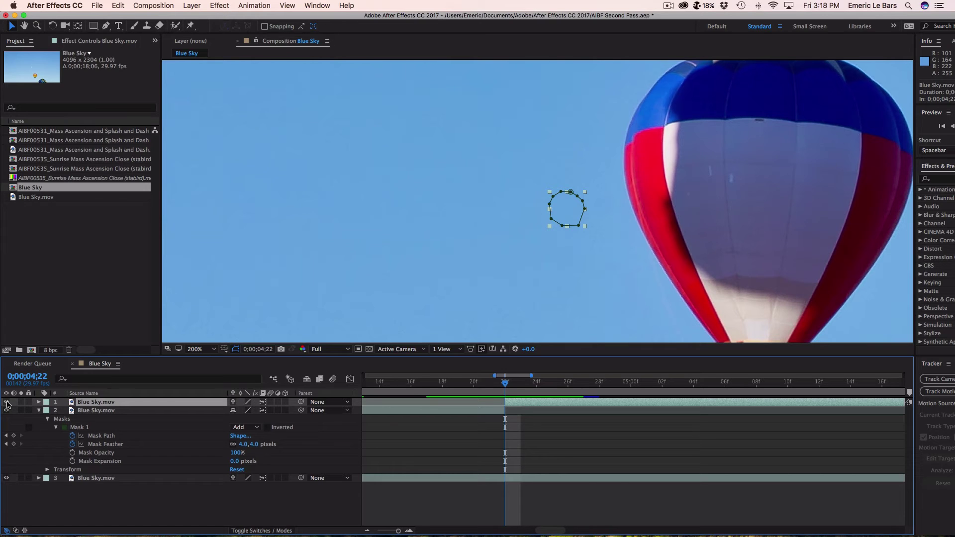
# Step: Toggle the duplicated layer's visibility to compare the sky with and without the patch
pyautogui.click(6, 401)
pyautogui.click(7, 402)
pyautogui.click(6, 402)
pyautogui.click(6, 402)
pyautogui.scroll(2, 555, 393)
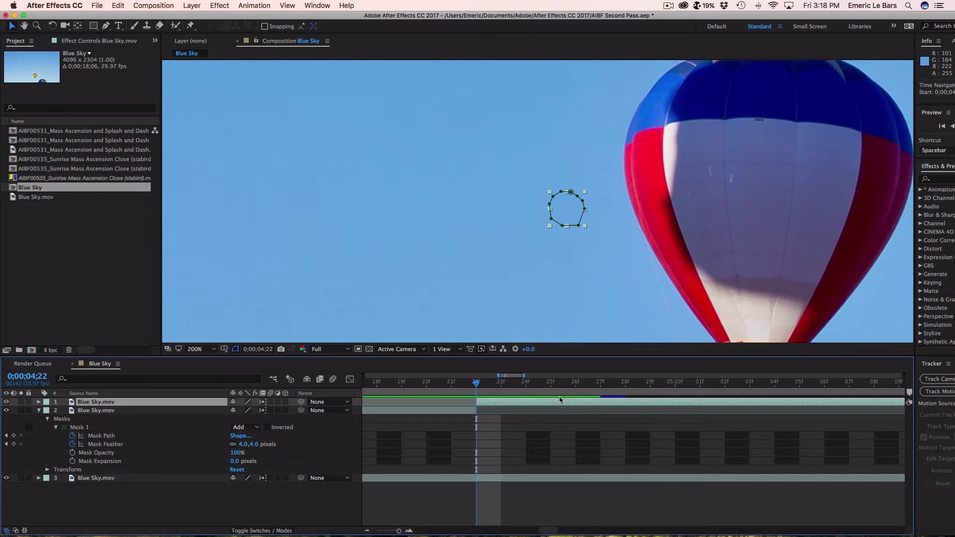
# Step: Trim the duplicate's start to 0;00;04;27, once the balloon has cleared the patch, and preview the frames from there
pyautogui.press('pagedown')
pyautogui.press('pagedown')
pyautogui.press('pagedown')
pyautogui.press('pagedown')
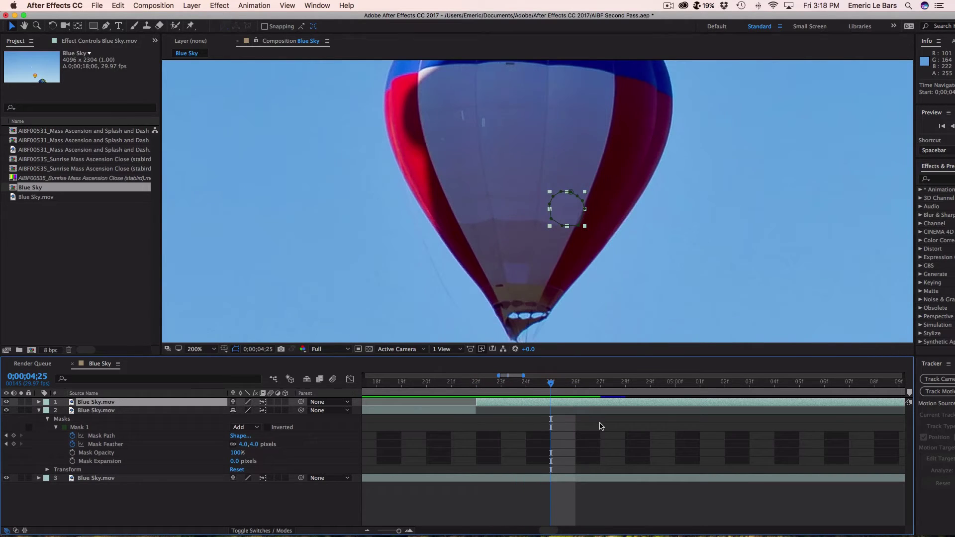
pyautogui.press('pagedown')
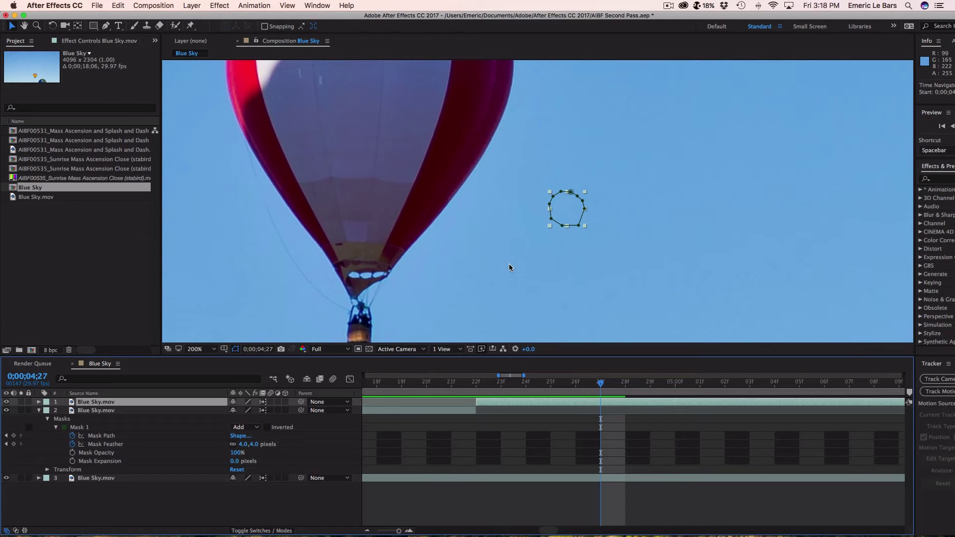
pyautogui.moveTo(476, 404); pyautogui.dragTo(601, 406)
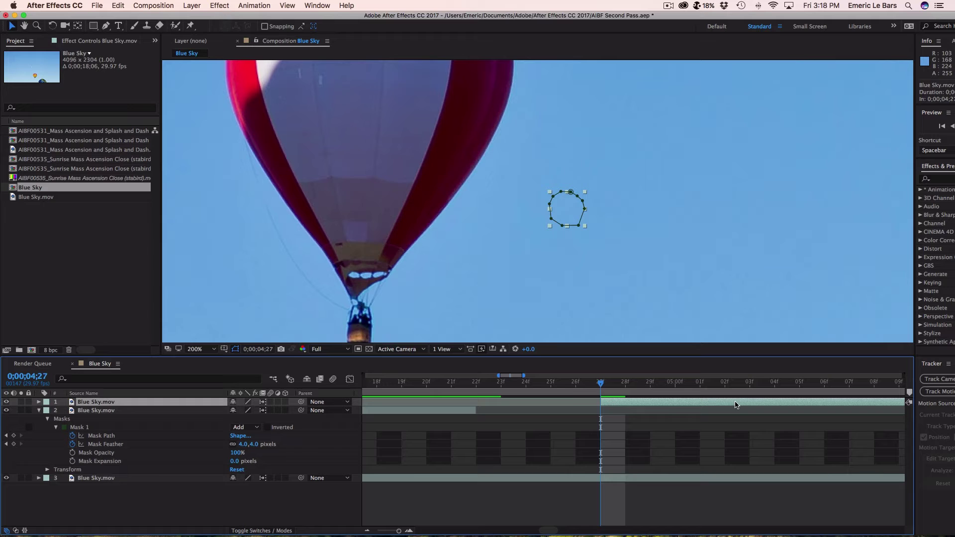
pyautogui.press('space')
pyautogui.press('space')
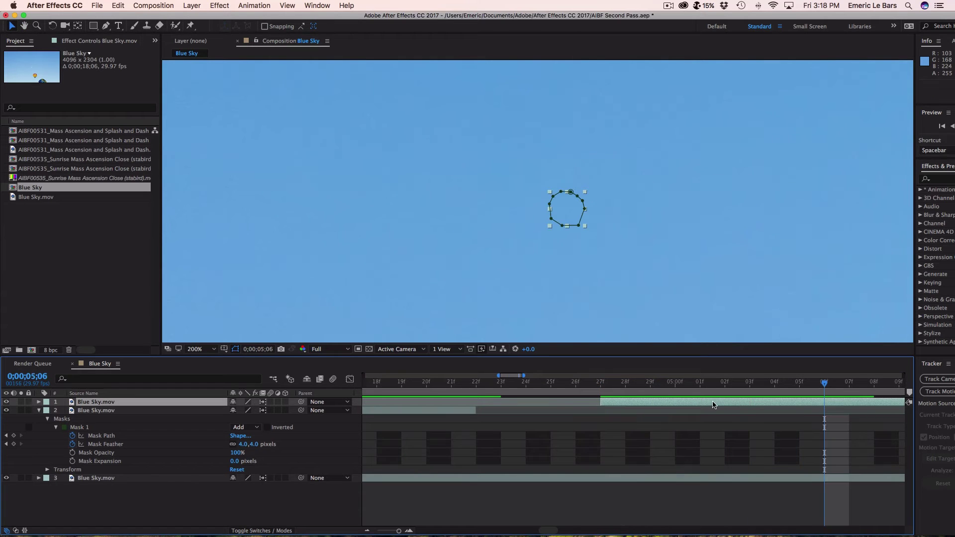
# Step: Collapse the sky patch layer's properties and duplicate the bottom Blue Sky.mov layer with the playhead at 0;00;04;22
pyautogui.moveTo(502, 385); pyautogui.dragTo(526, 388)
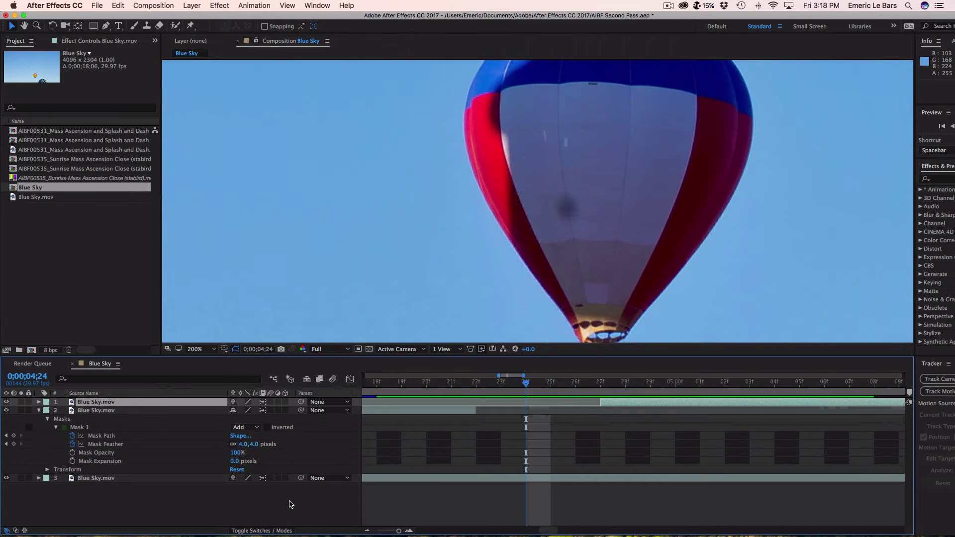
pyautogui.click(291, 504)
pyautogui.click(38, 410)
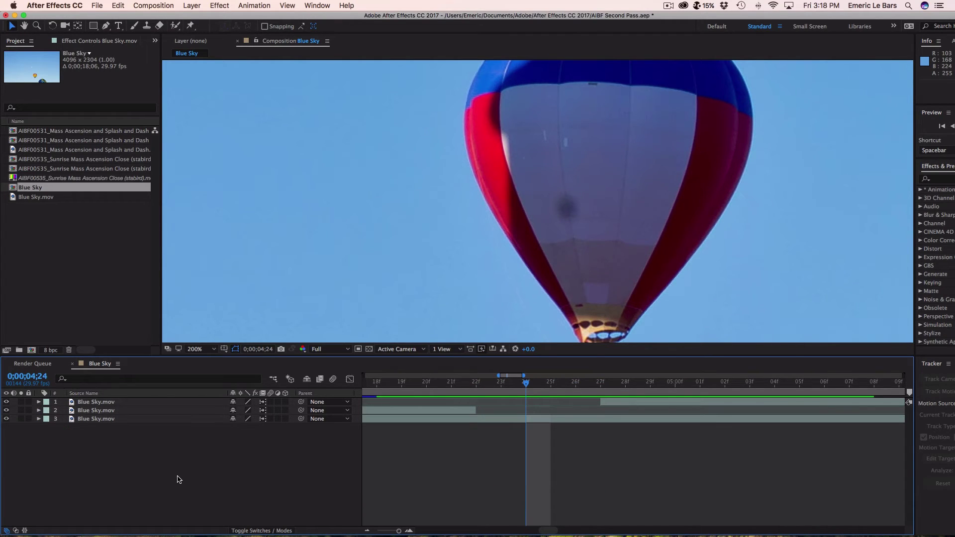
pyautogui.press('pageup')
pyautogui.press('pageup')
pyautogui.click(111, 420)
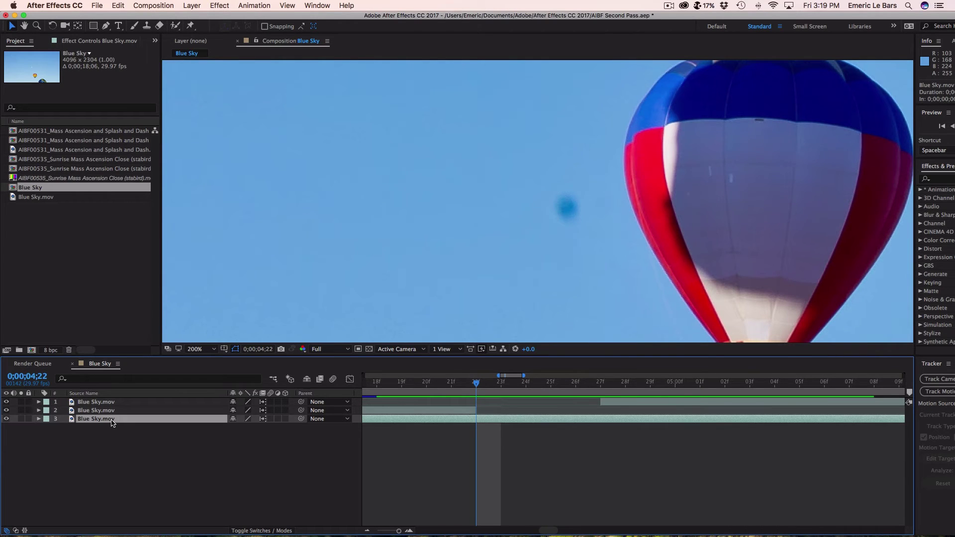
pyautogui.press('super+d')
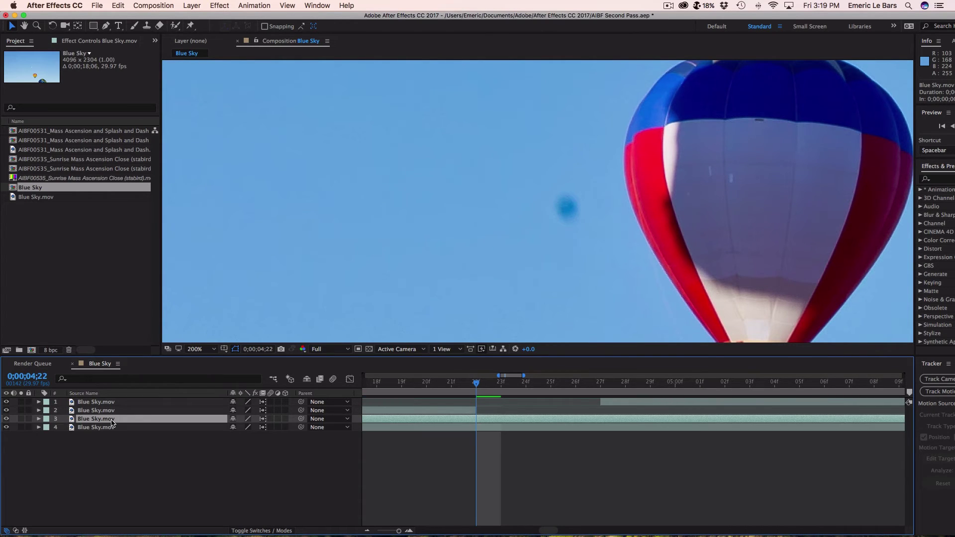
# Step: Trim the start and end of the duplicated Blue Sky.mov layer down to the single frame at 0;00;04;22
pyautogui.press('-')
pyautogui.press('-')
pyautogui.press('-')
pyautogui.press('-')
pyautogui.press('-')
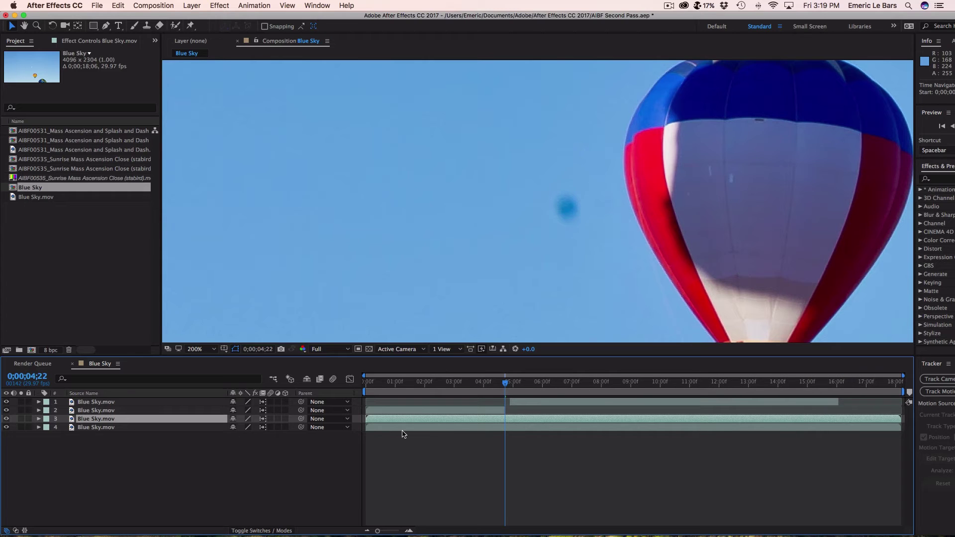
pyautogui.moveTo(366, 420); pyautogui.dragTo(505, 419)
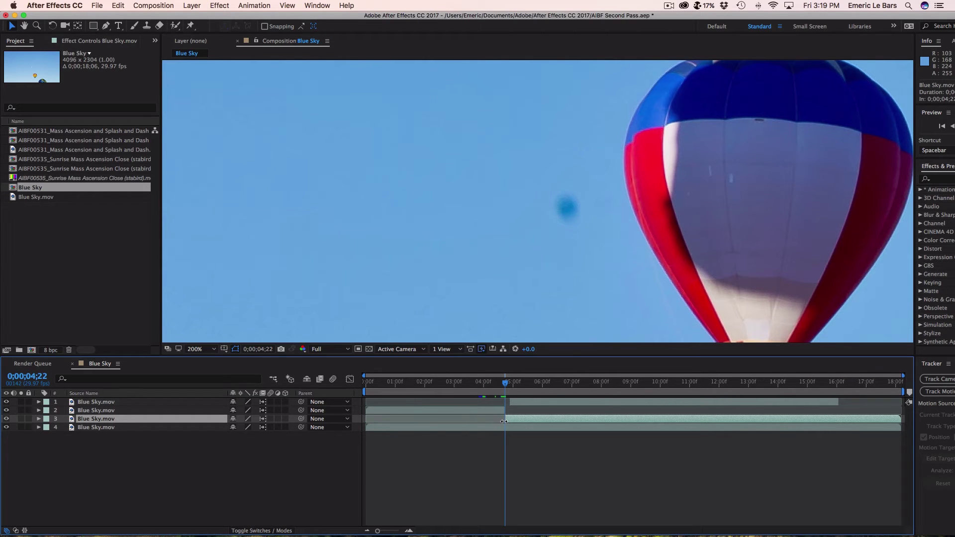
pyautogui.moveTo(901, 419); pyautogui.dragTo(501, 419)
pyautogui.press('=')
pyautogui.press('=')
pyautogui.press('=')
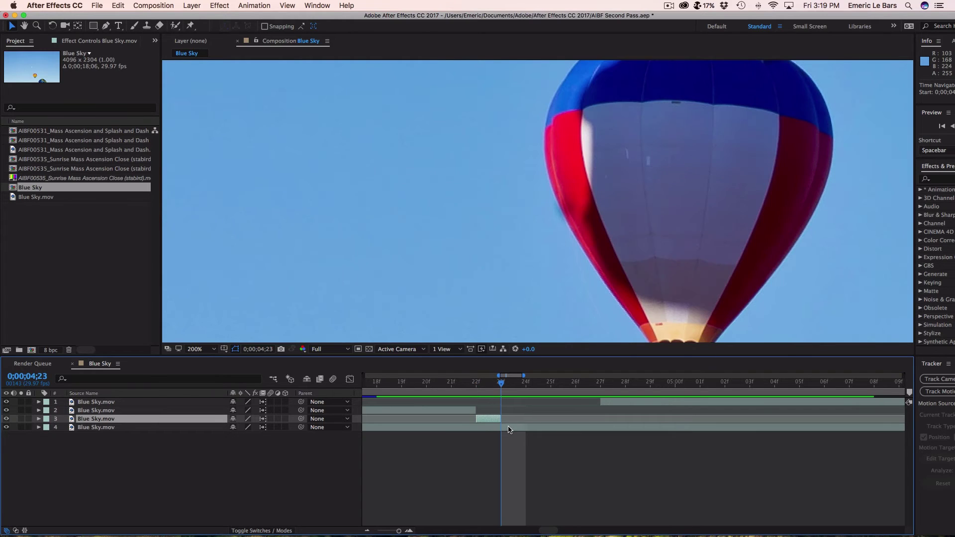
pyautogui.moveTo(499, 419)
pyautogui.mouseDown()
pyautogui.moveTo(525, 419)
pyautogui.moveTo(493, 418)
pyautogui.moveTo(500, 414)
pyautogui.mouseUp()
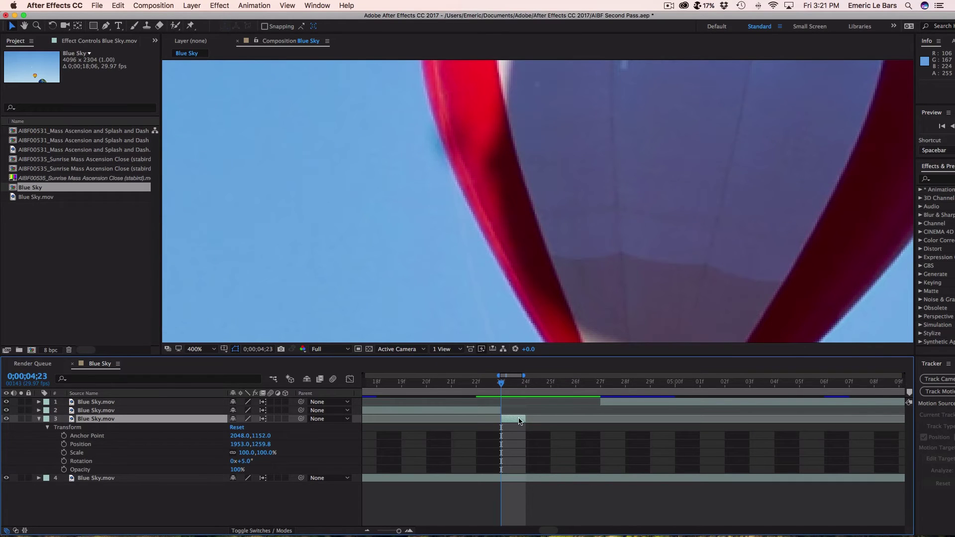
# Step: Try extending the one-frame layer's end by one frame and compare the neighbouring frames for a clean balloon edge
pyautogui.moveTo(524, 419); pyautogui.dragTo(539, 418)
pyautogui.press('pagedown')
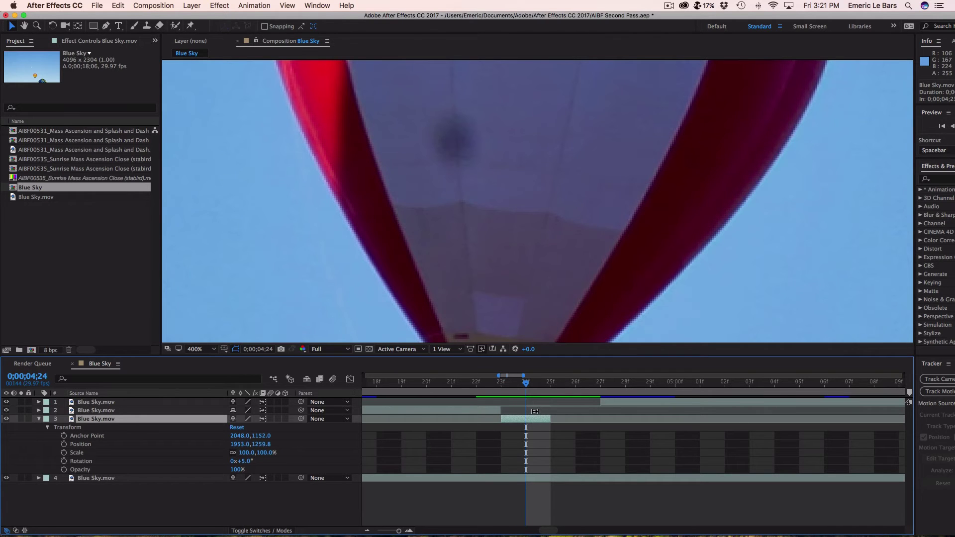
pyautogui.press('pagedown')
pyautogui.press('pageup')
pyautogui.press('pageup')
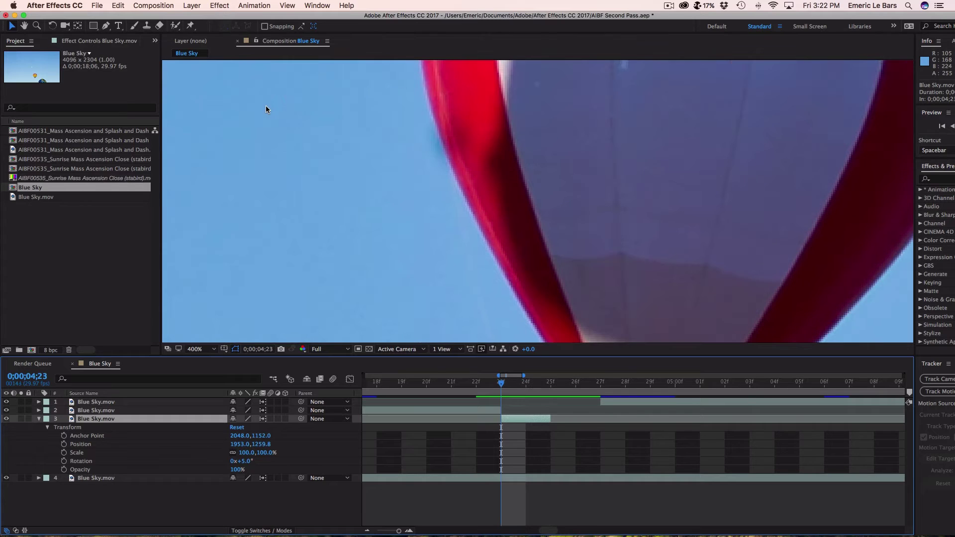
pyautogui.press('pageup')
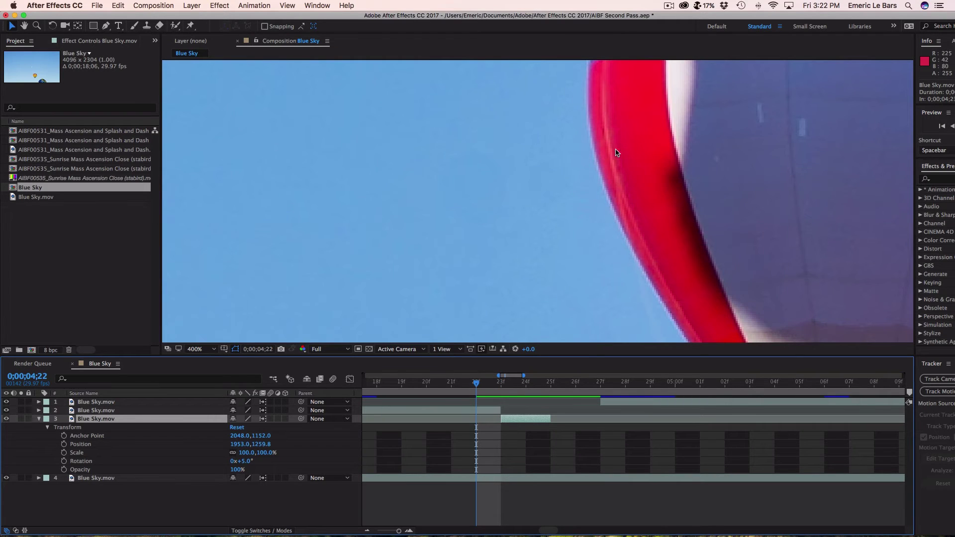
pyautogui.moveTo(549, 418)
pyautogui.mouseDown()
pyautogui.moveTo(533, 418)
pyautogui.moveTo(549, 419)
pyautogui.mouseUp()
pyautogui.click(532, 384)
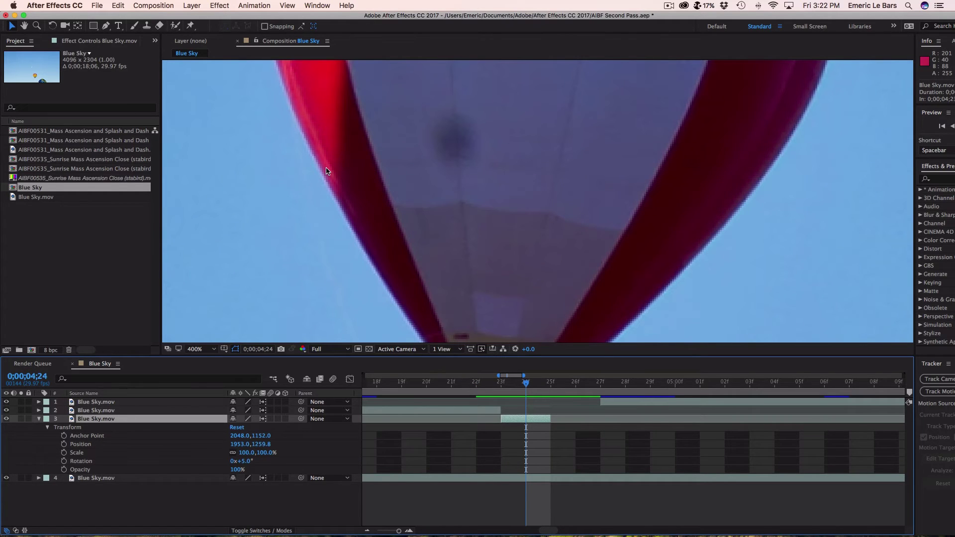
pyautogui.moveTo(525, 384); pyautogui.dragTo(485, 384)
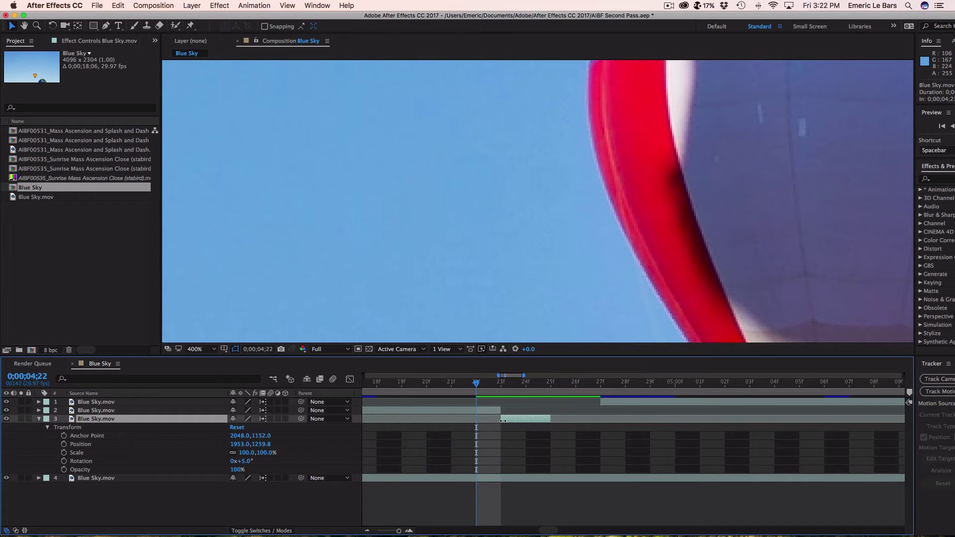
# Step: Retrim the layer to its 0;00;04;22 frame and slide that frame one frame forward to 0;00;04;23
pyautogui.moveTo(493, 420); pyautogui.dragTo(484, 420)
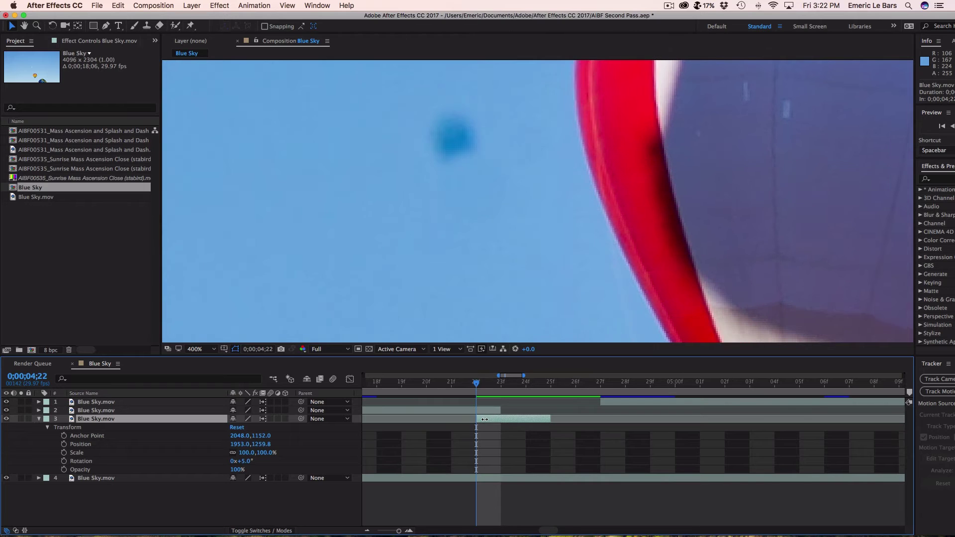
pyautogui.moveTo(551, 419); pyautogui.dragTo(505, 420)
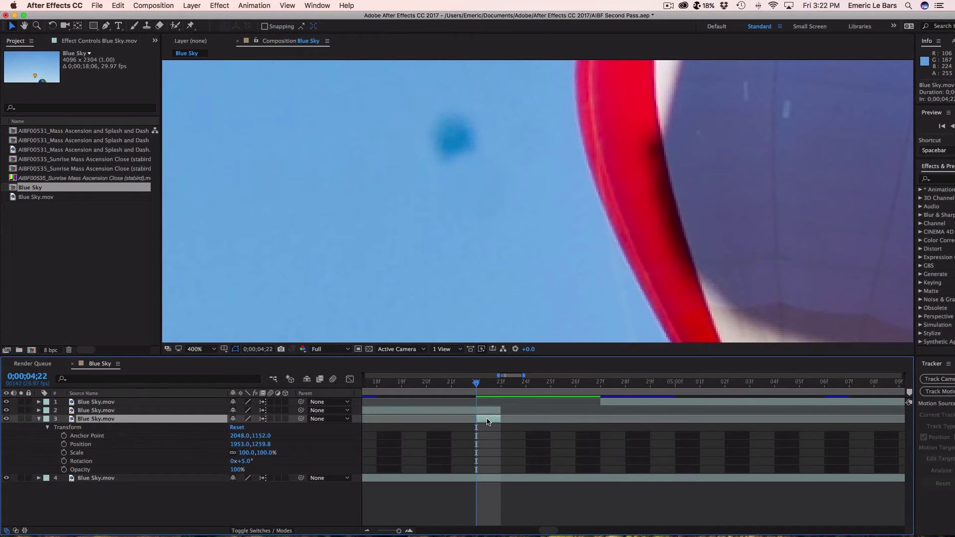
pyautogui.moveTo(490, 421); pyautogui.dragTo(513, 420)
pyautogui.click(501, 383)
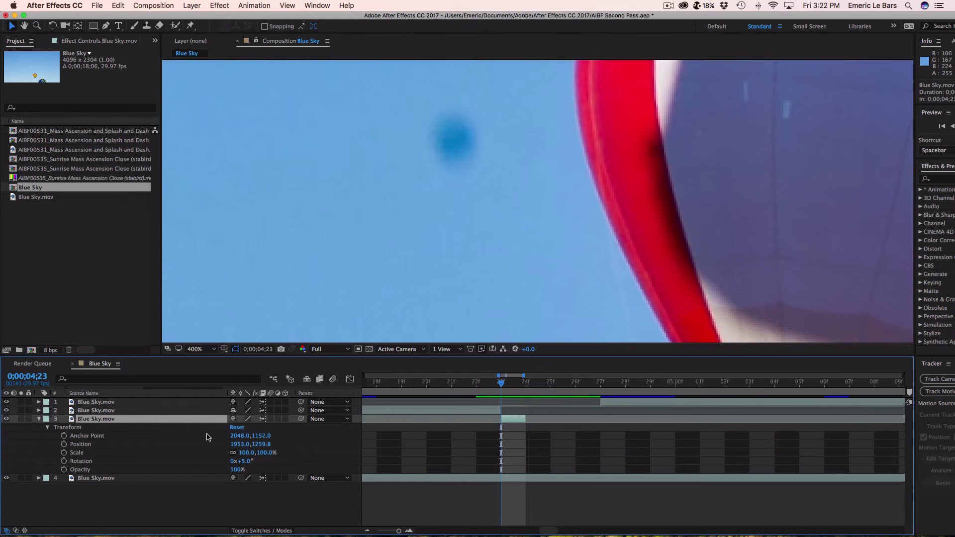
# Step: Extend the layer's end by one frame and draw a closed ten-point Pen mask around clean sky and red balloon edge at 0;00;04;23
pyautogui.click(106, 27)
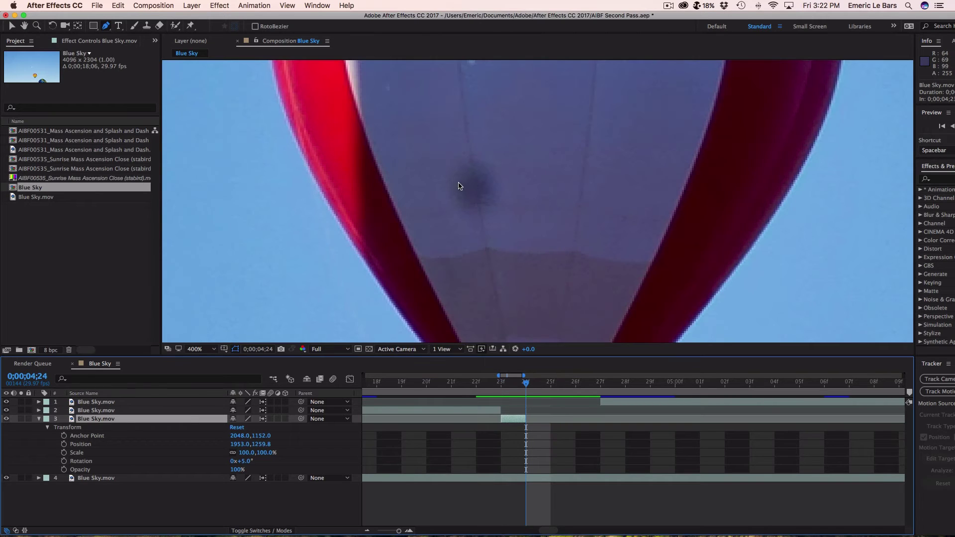
pyautogui.press('pageup')
pyautogui.moveTo(528, 418); pyautogui.dragTo(550, 418)
pyautogui.press('pagedown')
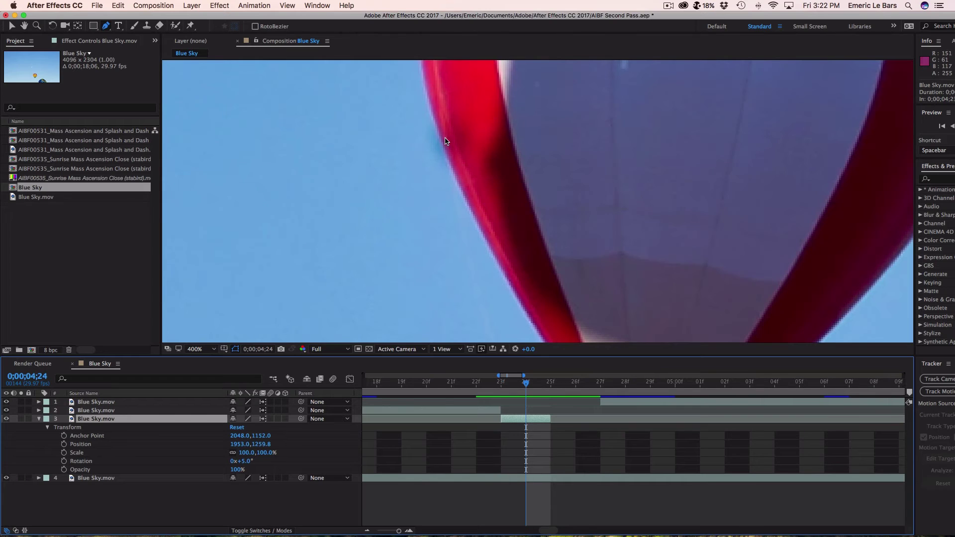
pyautogui.press('pageup')
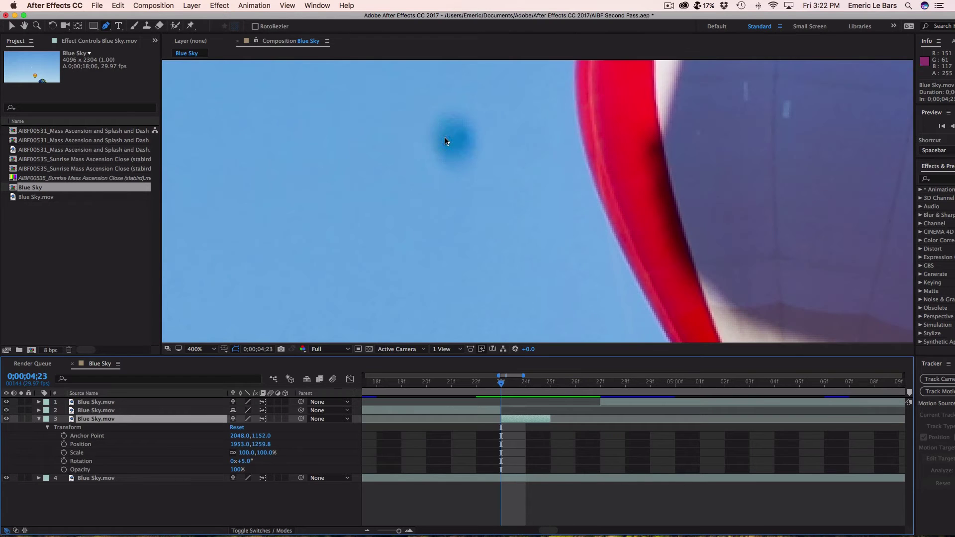
pyautogui.click(560, 97)
pyautogui.click(589, 96)
pyautogui.click(604, 102)
pyautogui.click(611, 120)
pyautogui.click(615, 143)
pyautogui.click(614, 160)
pyautogui.click(595, 177)
pyautogui.click(571, 173)
pyautogui.click(554, 147)
pyautogui.click(550, 114)
pyautogui.click(560, 96)
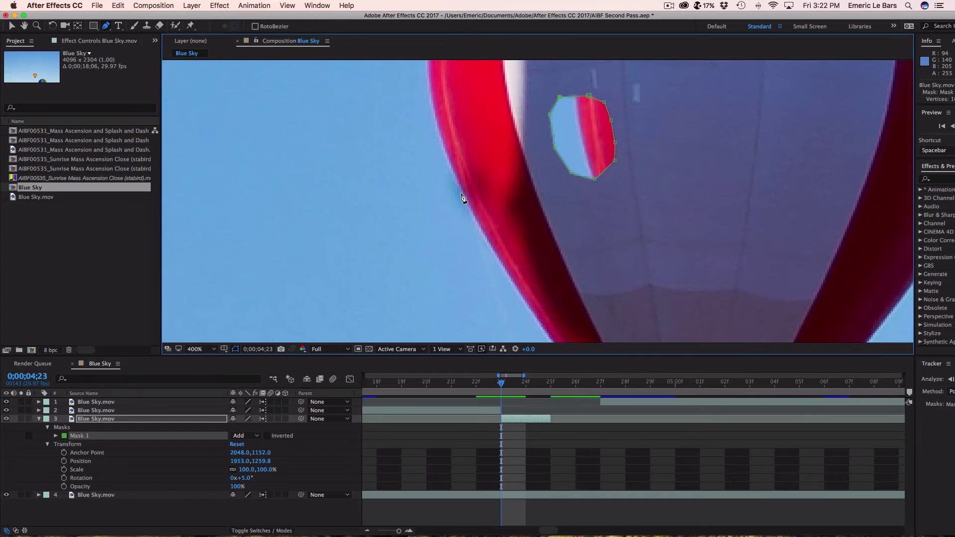
# Step: Trim the masked layer back to the single frame at 0;00;04;23 and move the patch over the spot on the balloon's edge
pyautogui.press('v')
pyautogui.moveTo(552, 419); pyautogui.dragTo(502, 419)
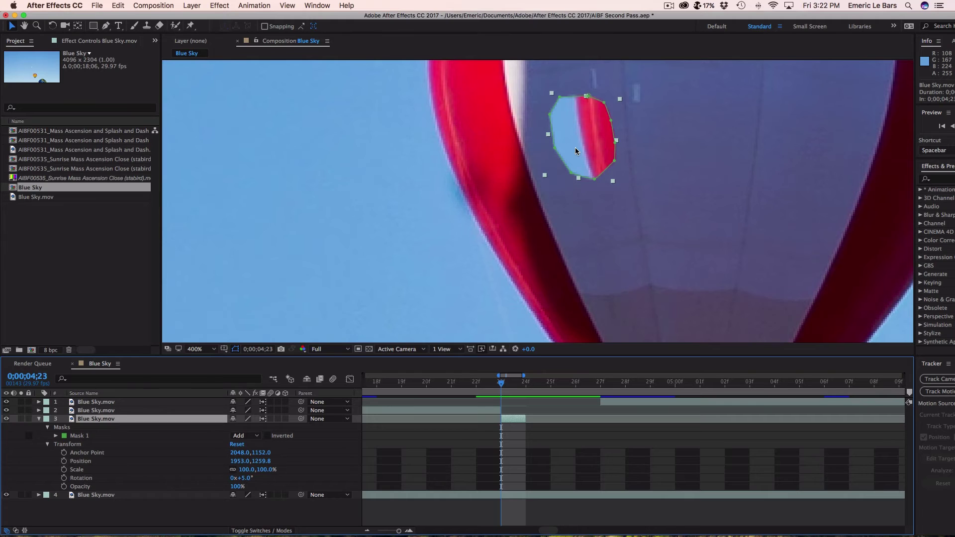
pyautogui.click(6, 419)
pyautogui.click(6, 419)
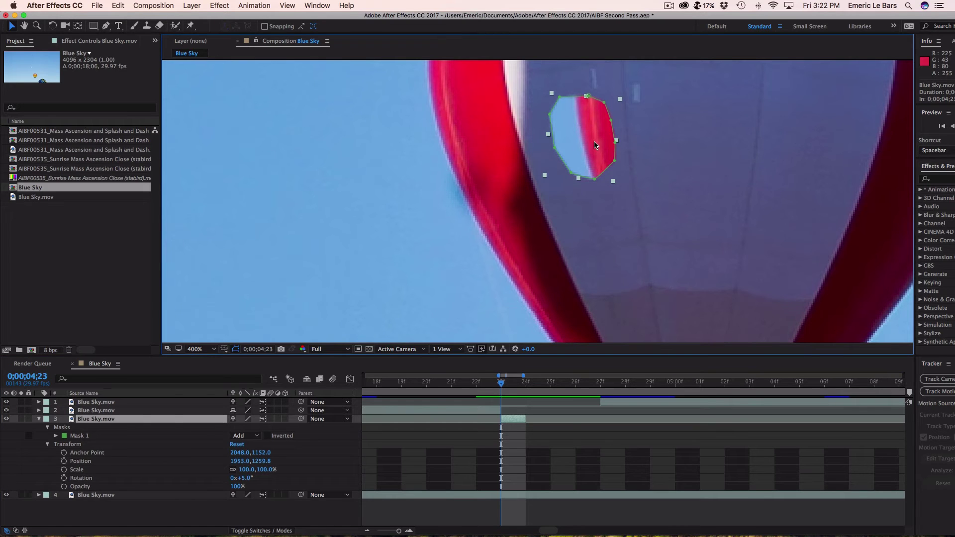
pyautogui.moveTo(587, 144); pyautogui.dragTo(479, 196)
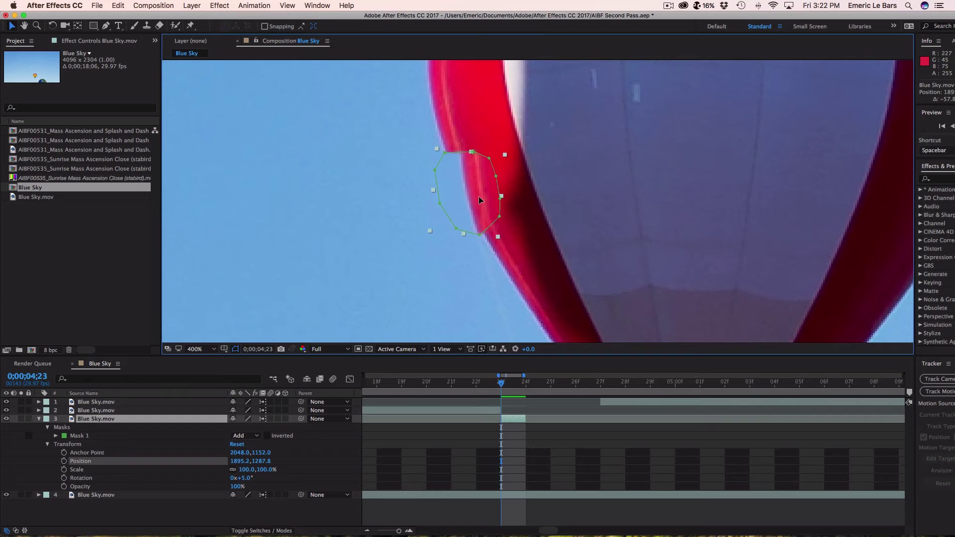
pyautogui.click(189, 514)
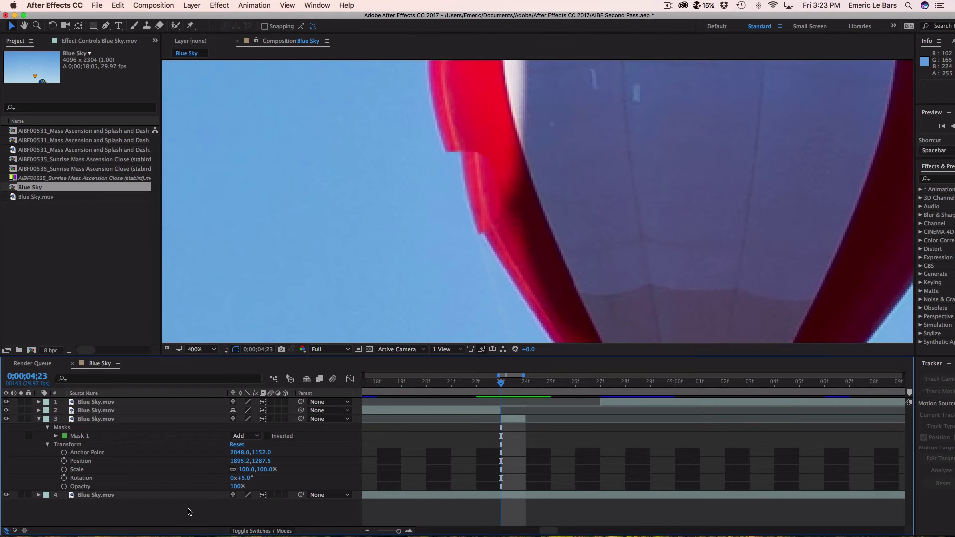
# Step: Try rotating the patch layer to -10° and realigning it over the spot on the balloon's red edge
pyautogui.click(67, 430)
pyautogui.click(248, 480)
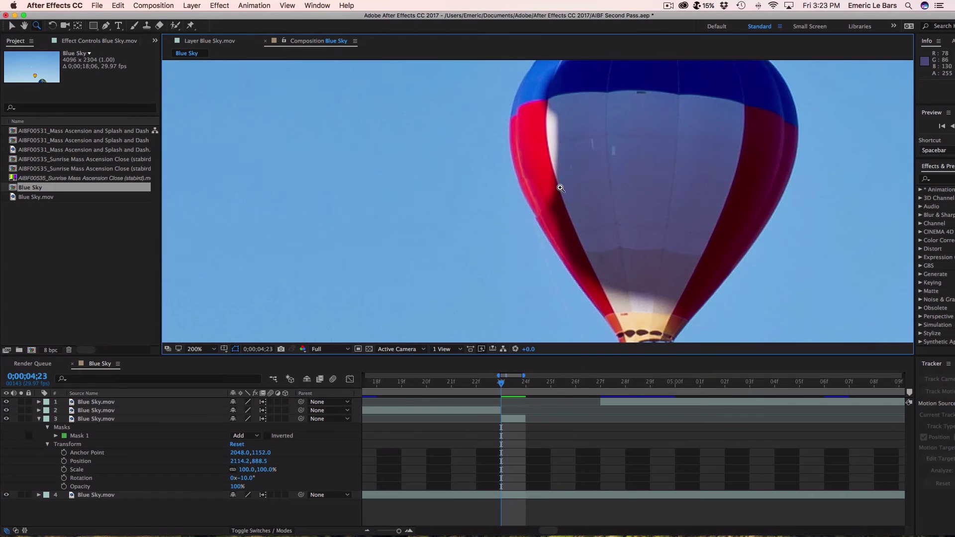
pyautogui.click(545, 186)
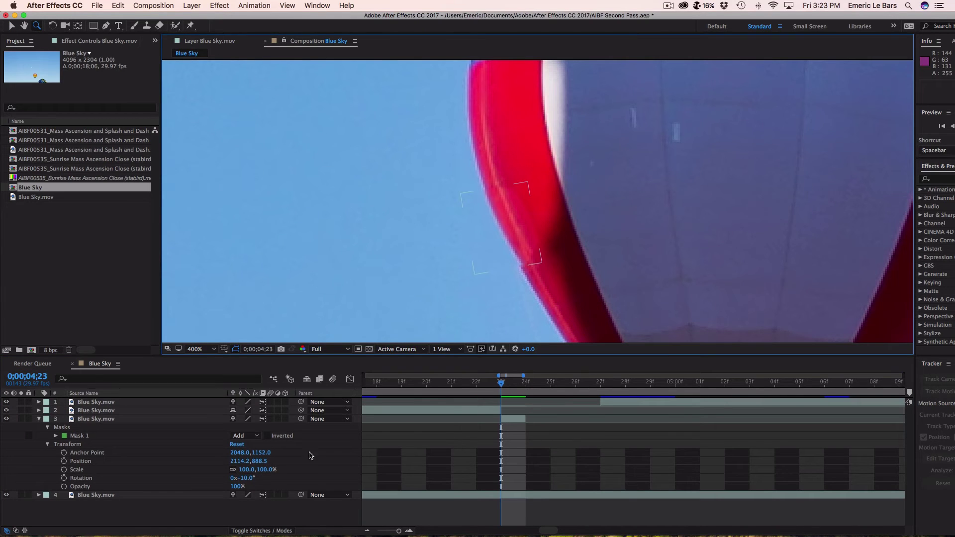
pyautogui.click(96, 419)
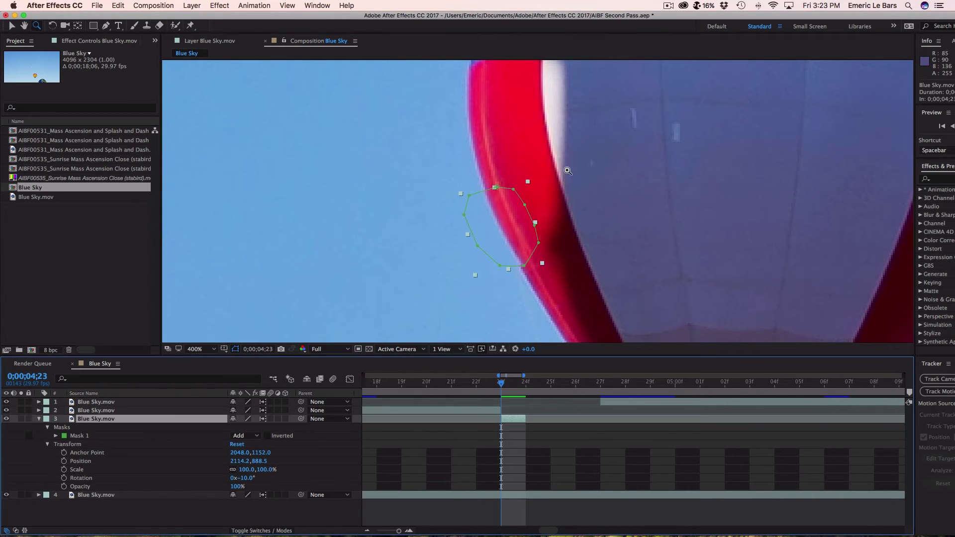
pyautogui.press('v')
pyautogui.click(521, 238)
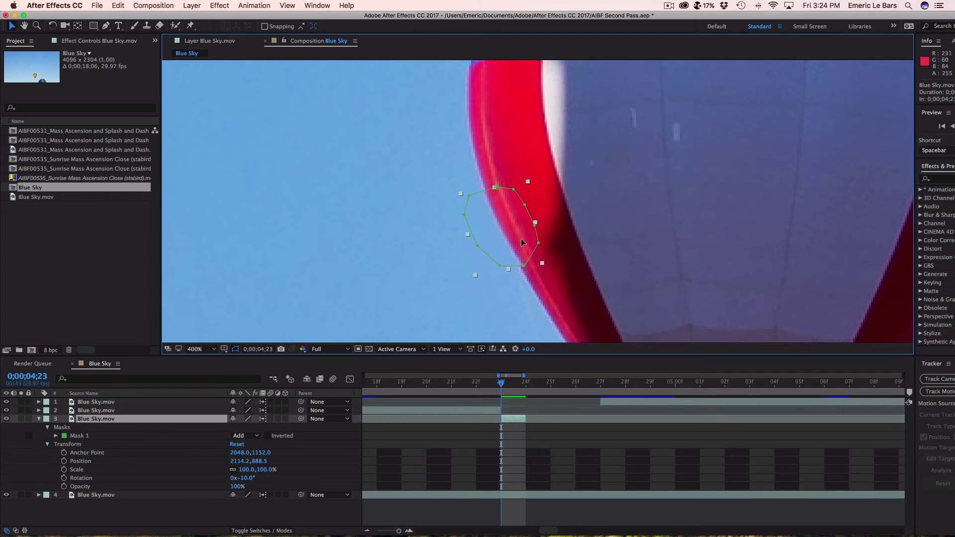
# Step: Try a patch rotation of -9° and move the patch back over the spot, to position 2102.2, 917.0
pyautogui.click(247, 478)
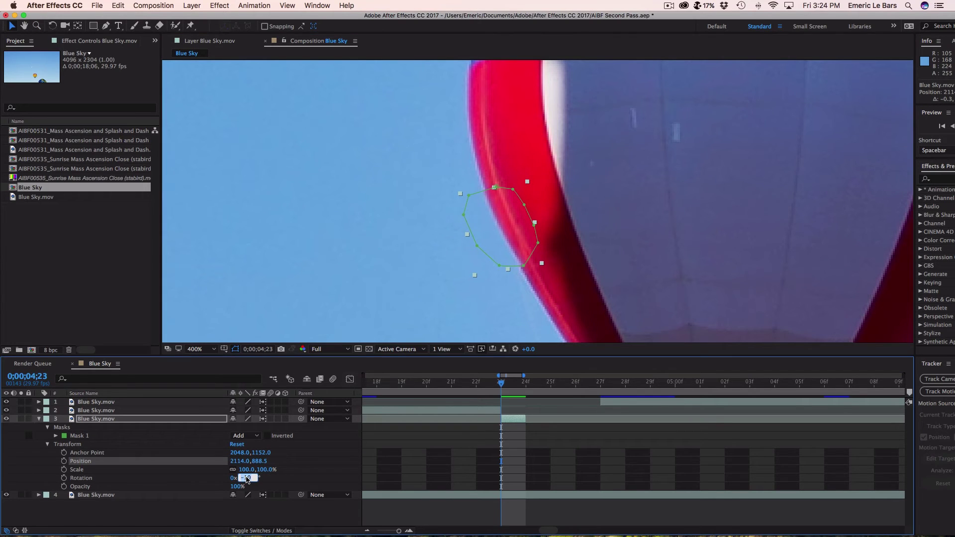
pyautogui.write('-9')
pyautogui.press('Return')
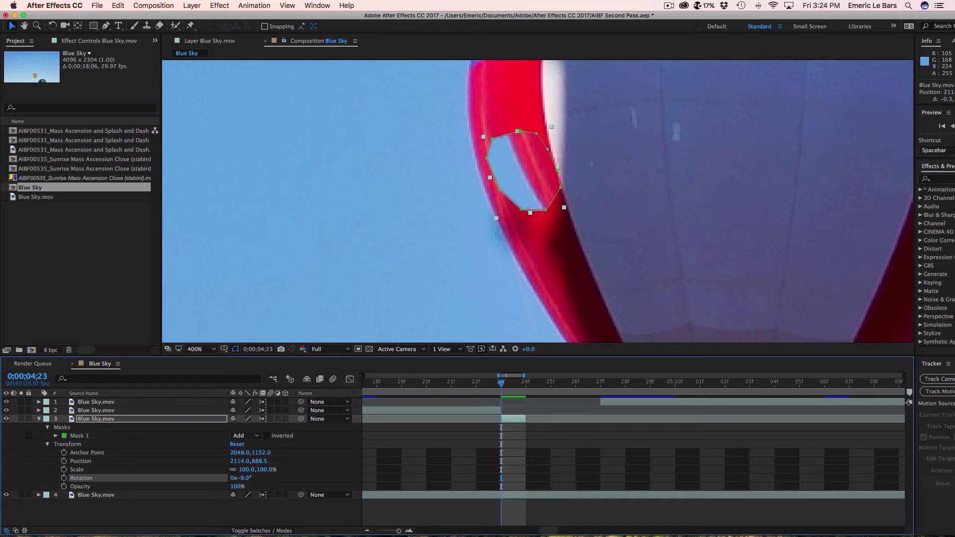
pyautogui.moveTo(528, 181); pyautogui.dragTo(507, 238)
# Step: Set the patch layer's rotation to -7° and move it back over the spot, to about position 2078.0, 973.5
pyautogui.click(247, 478)
pyautogui.write('-7')
pyautogui.press('Return')
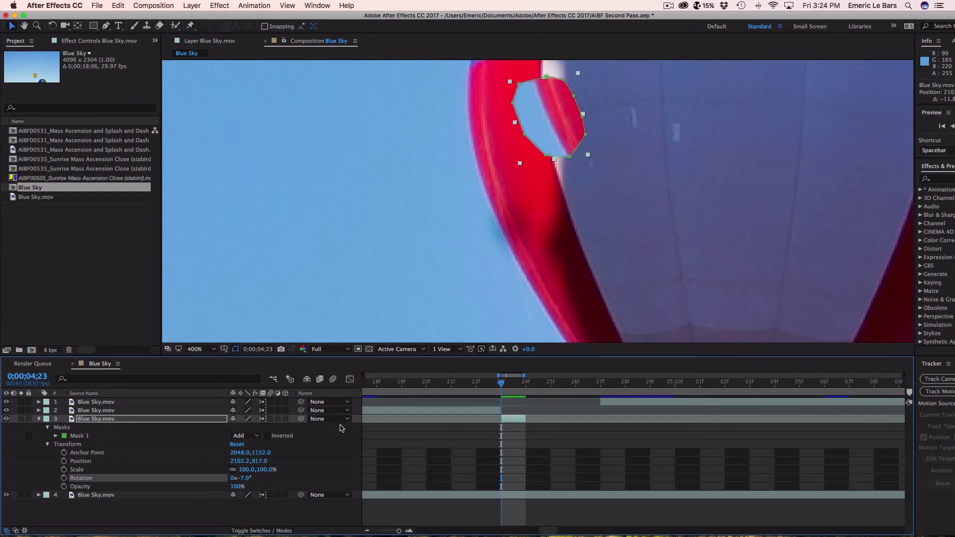
pyautogui.moveTo(531, 126); pyautogui.dragTo(517, 232)
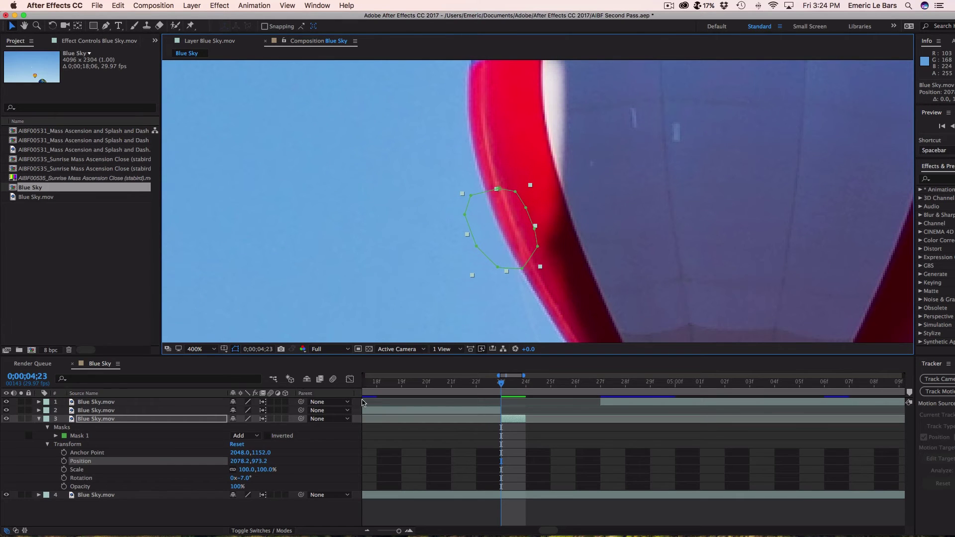
pyautogui.click(318, 514)
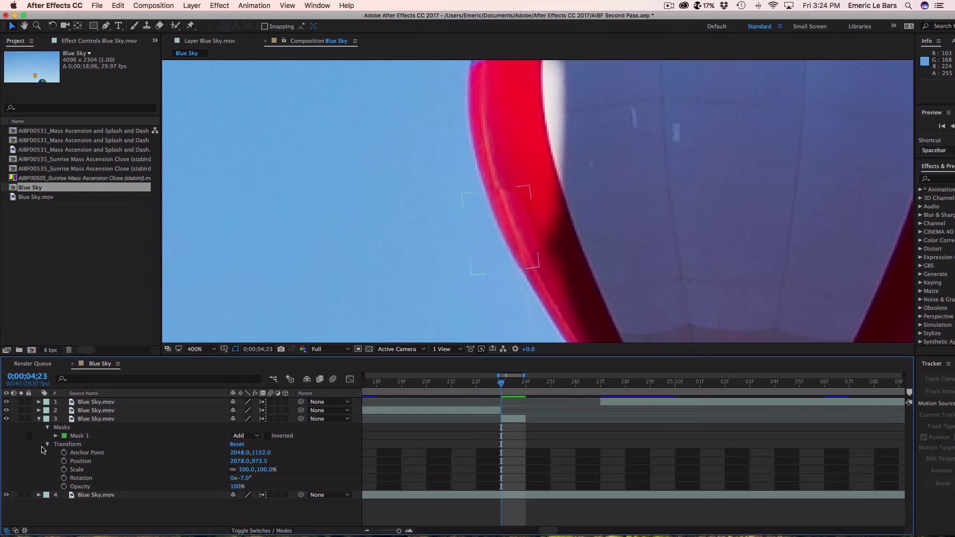
# Step: Set the Mask 1 feather of the balloon edge patch to 10 pixels and deselect the mask to check the blend
pyautogui.click(56, 435)
pyautogui.click(255, 453)
pyautogui.write('10')
pyautogui.press('Return')
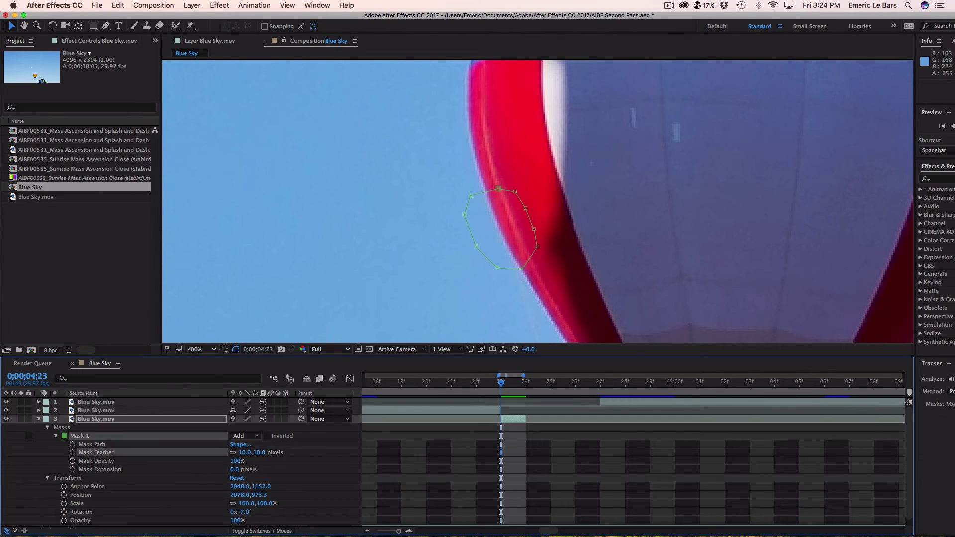
pyautogui.click(110, 413)
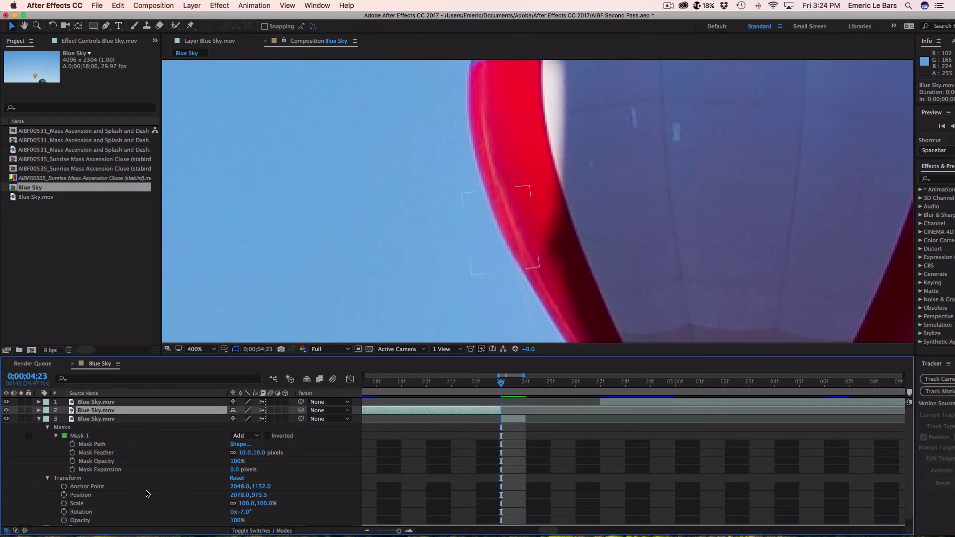
# Step: Nudge the balloon edge patch to position 2077.5, 974.2 and compare the frame with the patch hidden and shown
pyautogui.click(99, 420)
pyautogui.press('Left')
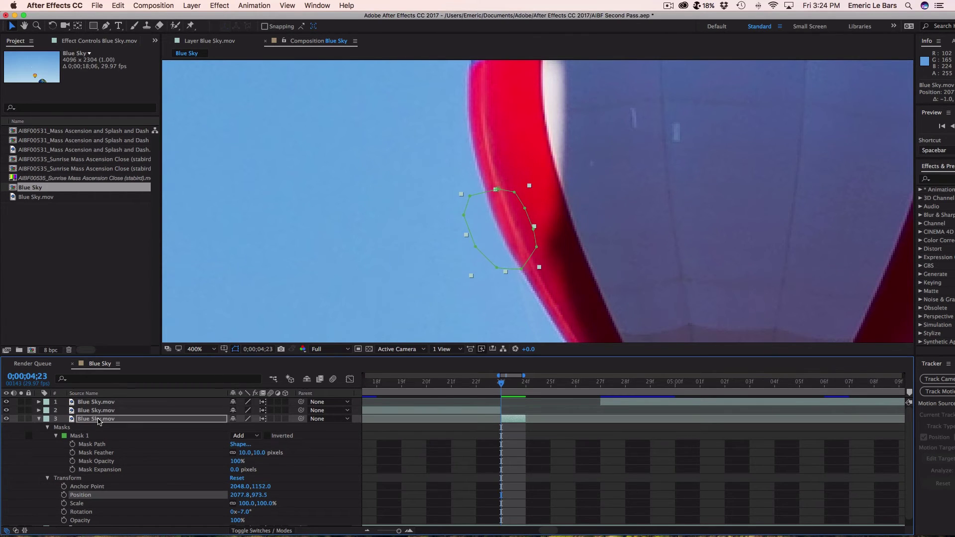
pyautogui.click(99, 412)
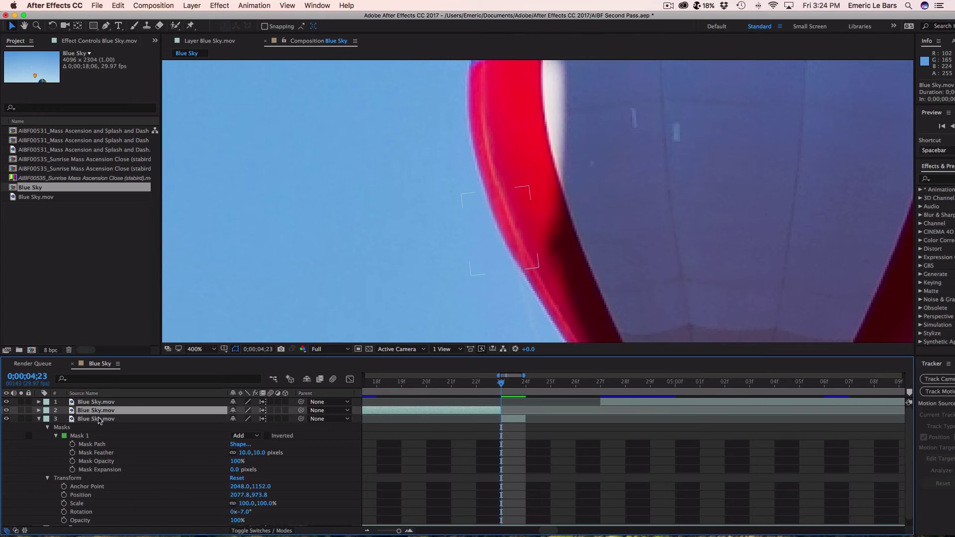
pyautogui.click(100, 420)
pyautogui.press('Left')
pyautogui.click(104, 412)
pyautogui.click(103, 420)
pyautogui.press('Down')
pyautogui.click(101, 413)
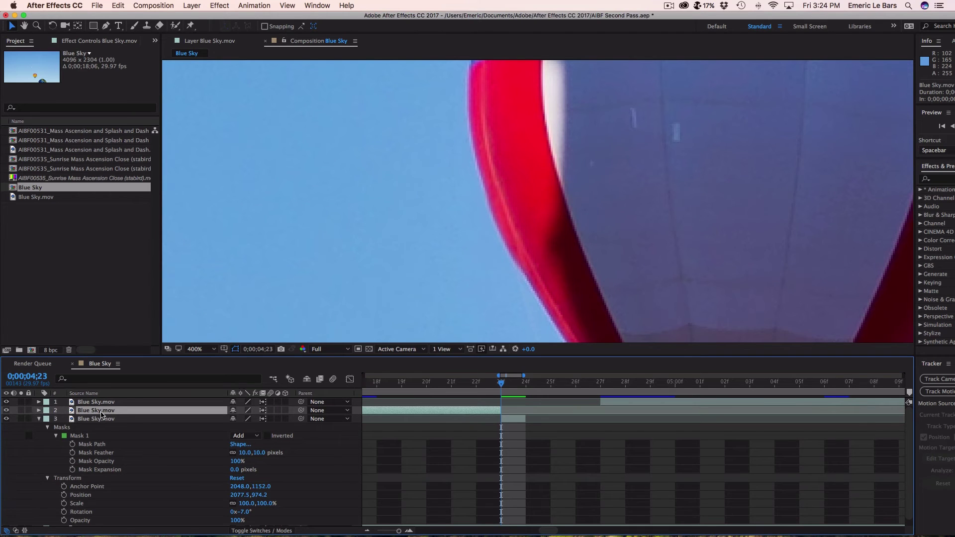
pyautogui.click(6, 419)
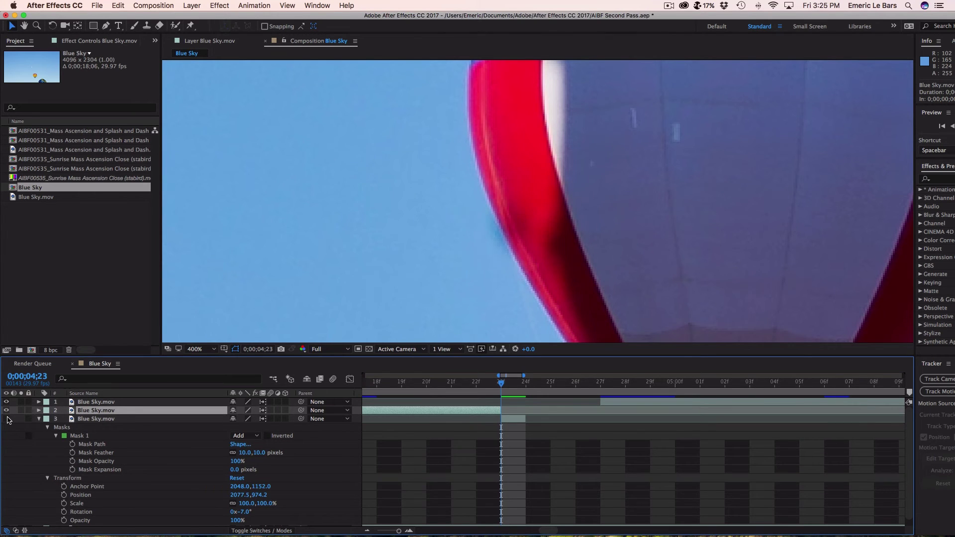
pyautogui.click(7, 418)
pyautogui.click(7, 419)
pyautogui.click(6, 419)
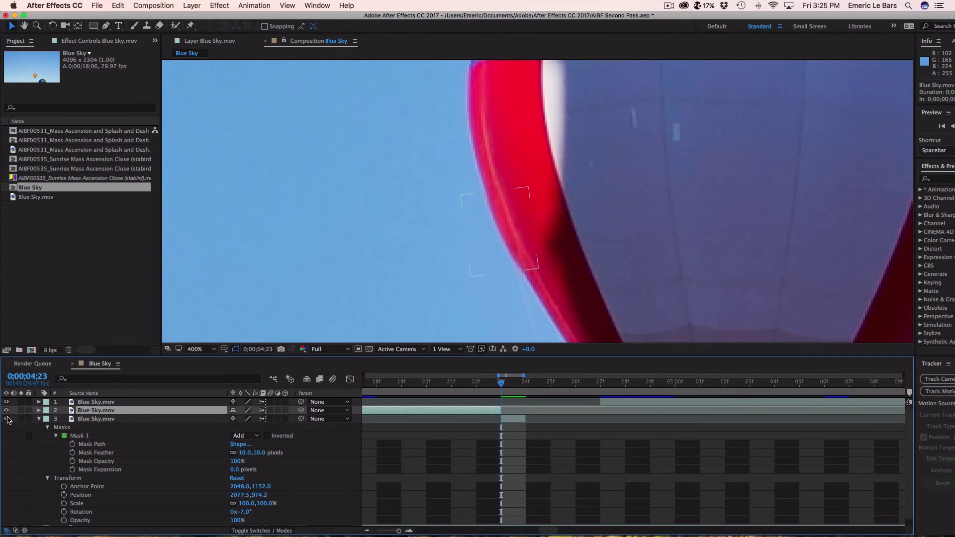
# Step: Fine-tune the balloon edge patch's position to 2078.2, 973.8, then toggle its visibility to compare the blend
pyautogui.click(92, 422)
pyautogui.press('Right')
pyautogui.press('Up')
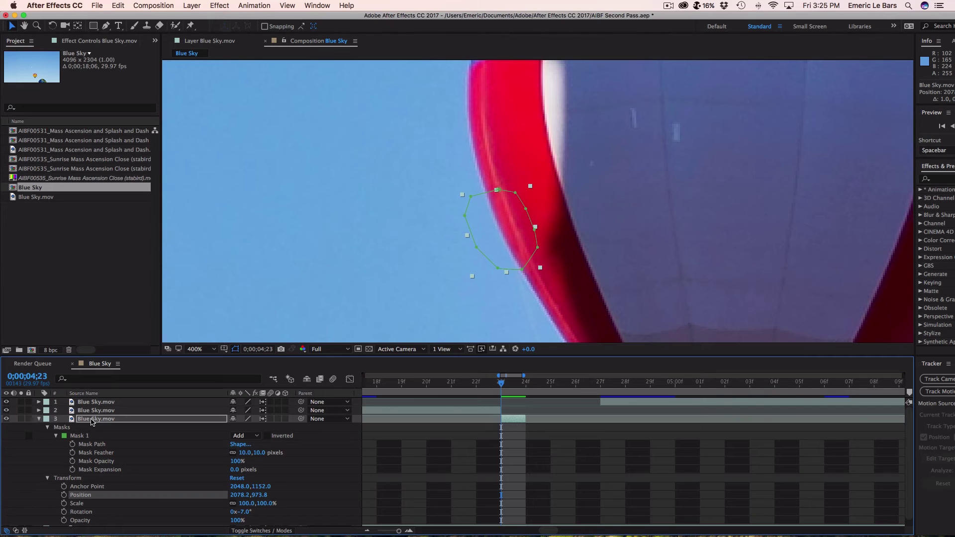
pyautogui.click(109, 412)
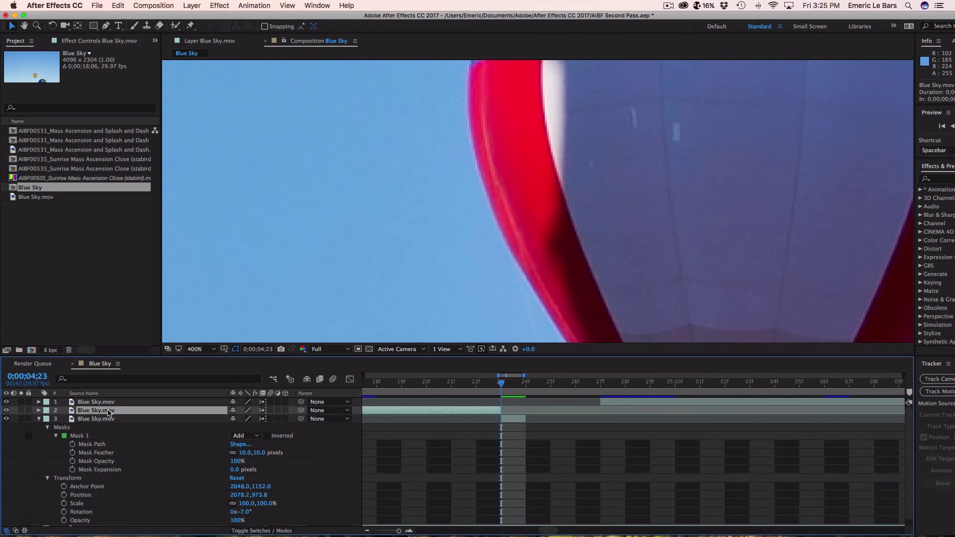
pyautogui.click(6, 420)
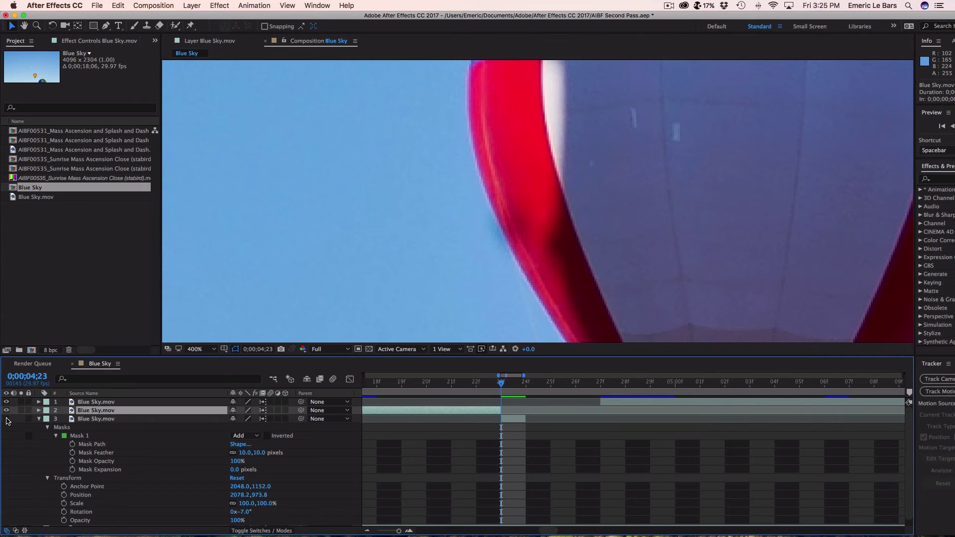
pyautogui.click(7, 420)
pyautogui.click(6, 419)
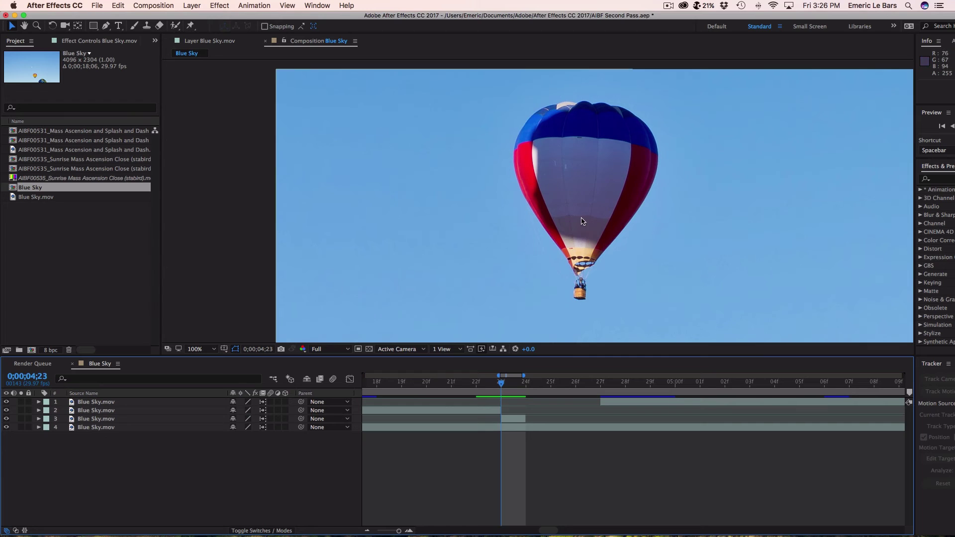
# Step: Duplicate the base Blue Sky.mov layer and trim the copy to the single frame at 0;00;04;24
pyautogui.press('pagedown')
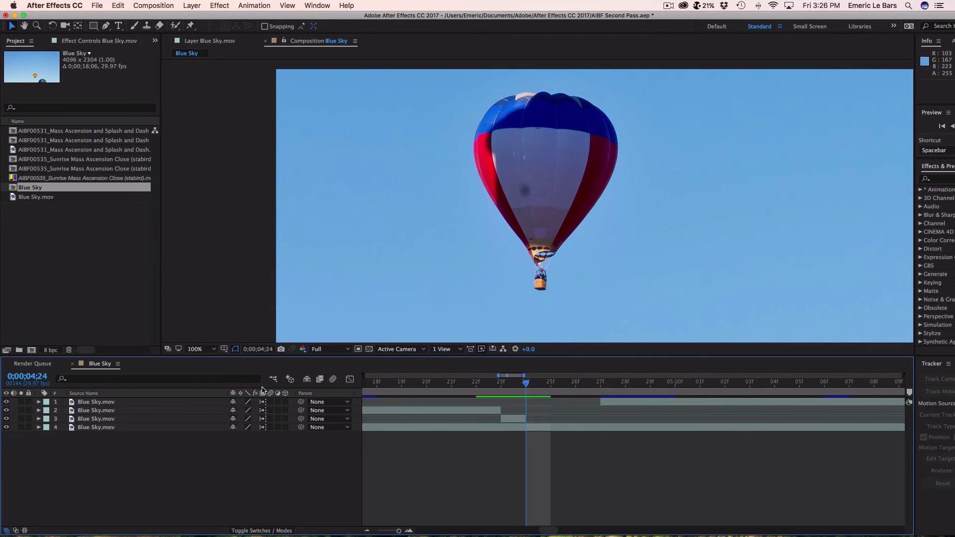
pyautogui.click(98, 420)
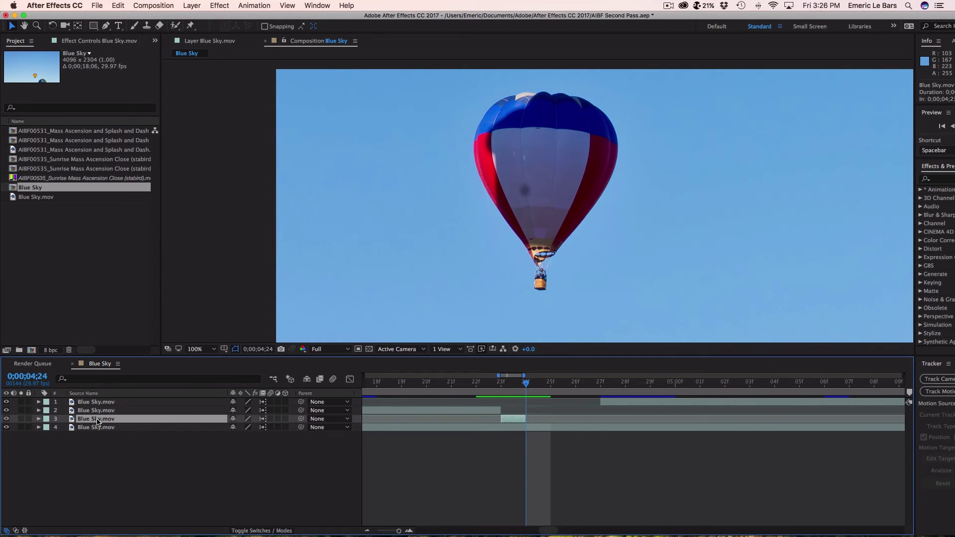
pyautogui.click(98, 427)
pyautogui.press('super+d')
pyautogui.press('-')
pyautogui.press('-')
pyautogui.press('-')
pyautogui.press('-')
pyautogui.press('-')
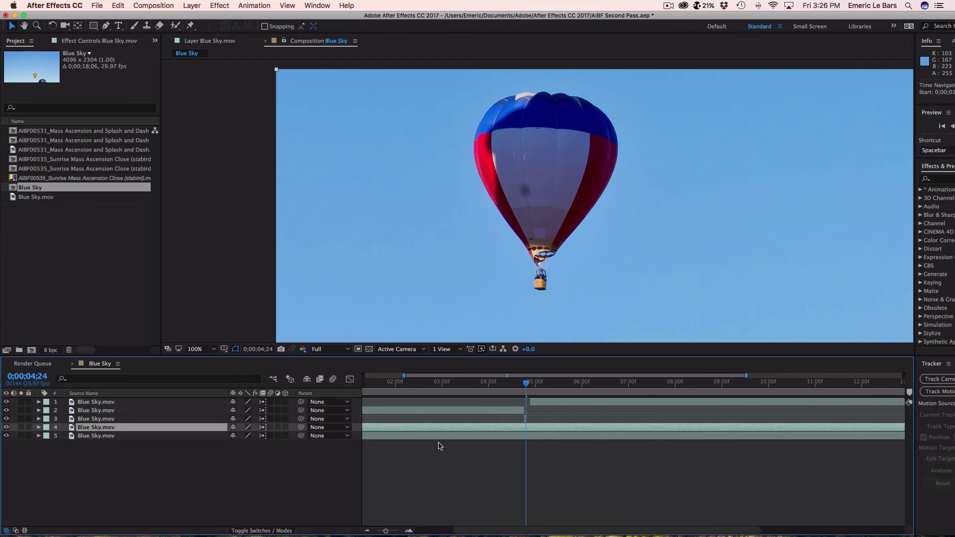
pyautogui.moveTo(367, 428); pyautogui.dragTo(508, 430)
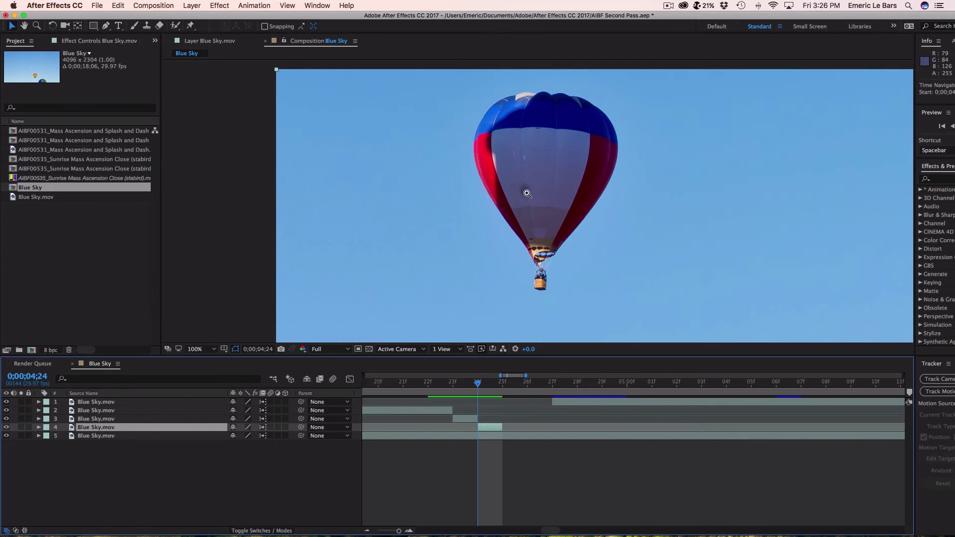
# Step: Slip the single-frame copy's footage by one frame so it shows the 0;00;04;23 image at 0;00;04;24
pyautogui.click(526, 193)
pyautogui.click(559, 209)
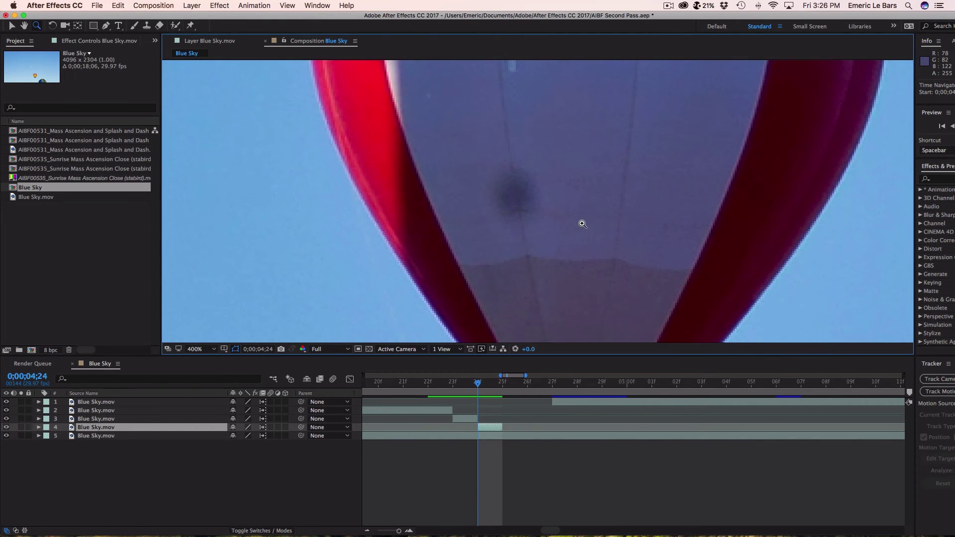
pyautogui.press('pageup')
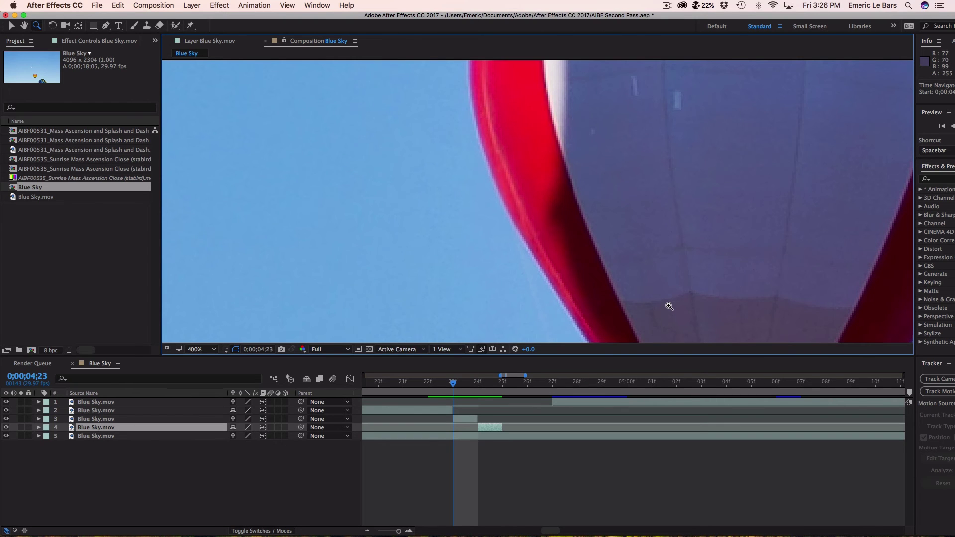
pyautogui.press('pagedown')
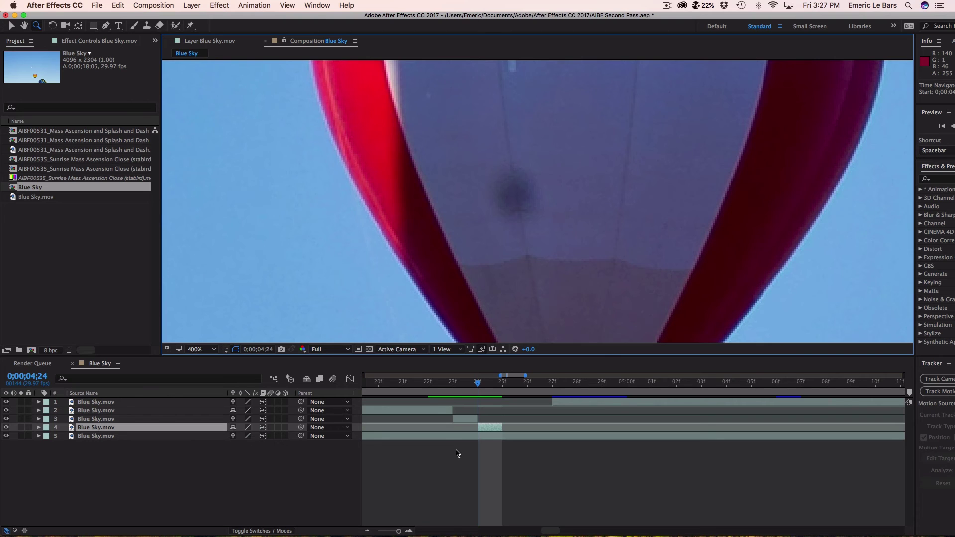
pyautogui.press('pageup')
pyautogui.moveTo(477, 428)
pyautogui.mouseDown()
pyautogui.moveTo(455, 428)
pyautogui.moveTo(483, 428)
pyautogui.mouseUp()
pyautogui.click(475, 381)
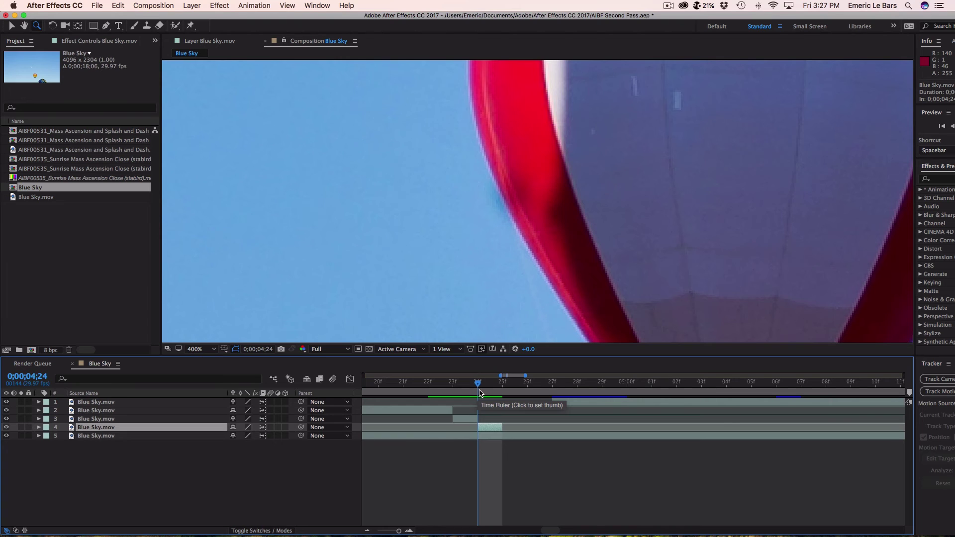
# Step: Draw a closed Pen mask around a clean area of the balloon's grey-purple panel on the slipped copy
pyautogui.press('g')
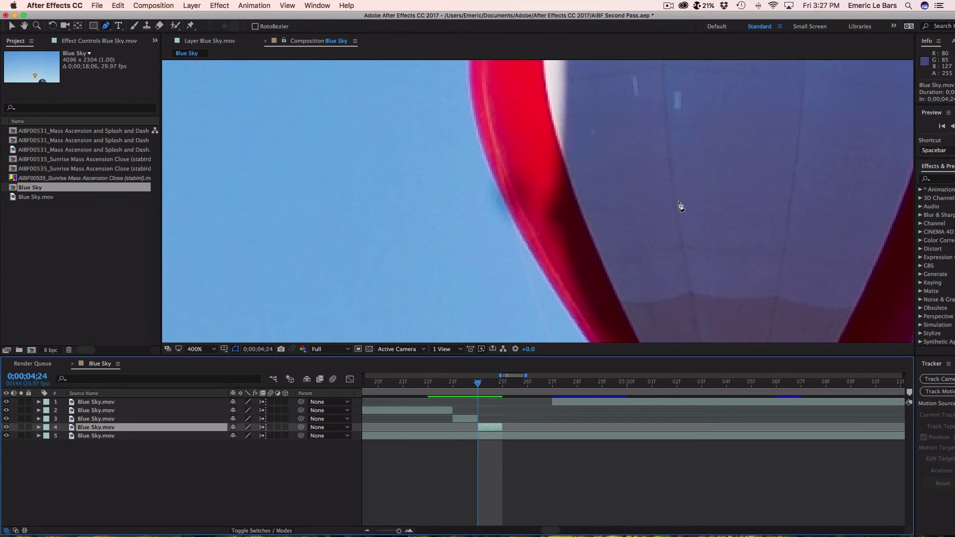
pyautogui.click(680, 199)
pyautogui.click(659, 203)
pyautogui.click(644, 241)
pyautogui.click(653, 264)
pyautogui.click(682, 284)
pyautogui.click(710, 270)
pyautogui.click(717, 243)
pyautogui.click(711, 206)
pyautogui.click(679, 199)
# Step: Move the masked panel patch over the dark spot, align it with the panel seam, and deselect it
pyautogui.press('v')
pyautogui.doubleClick(686, 246)
pyautogui.moveTo(686, 246); pyautogui.dragTo(521, 201)
pyautogui.click(254, 474)
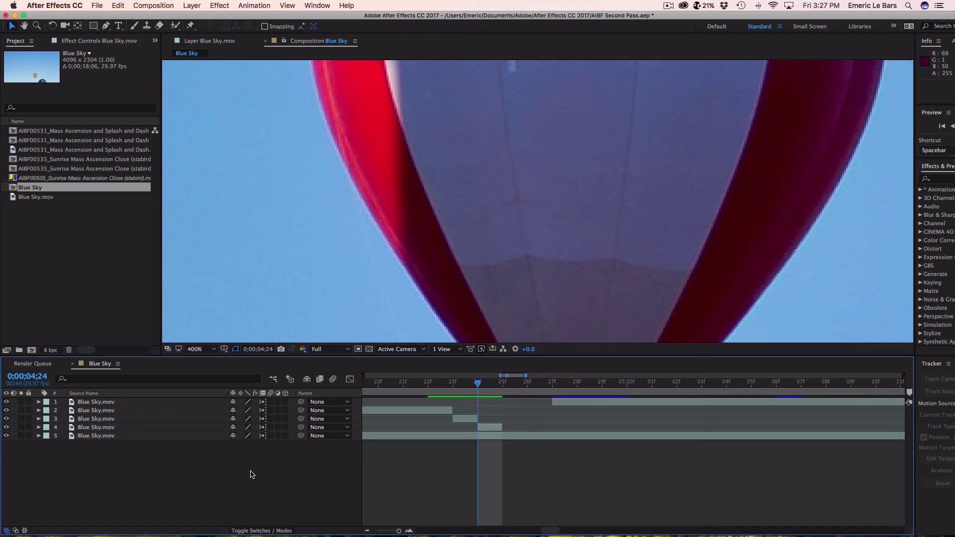
pyautogui.click(100, 428)
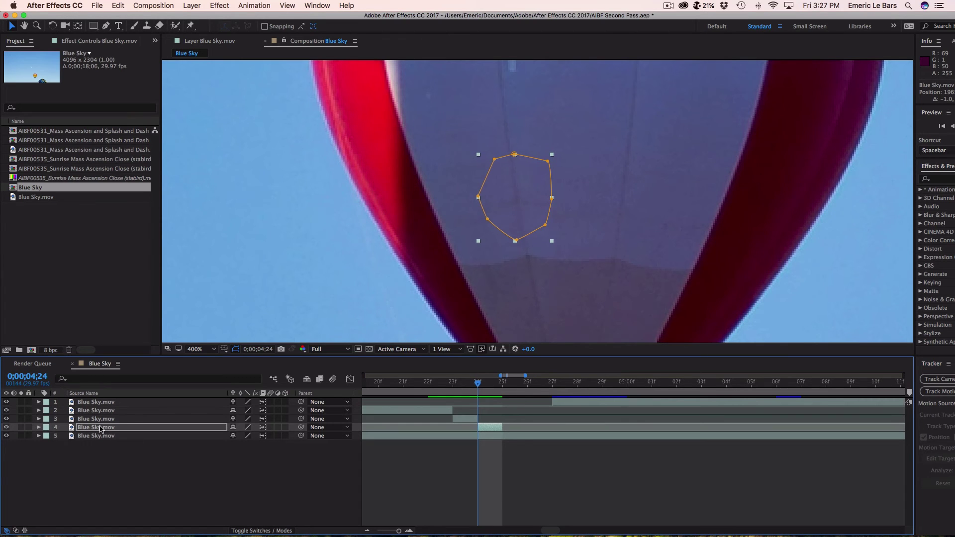
pyautogui.click(194, 497)
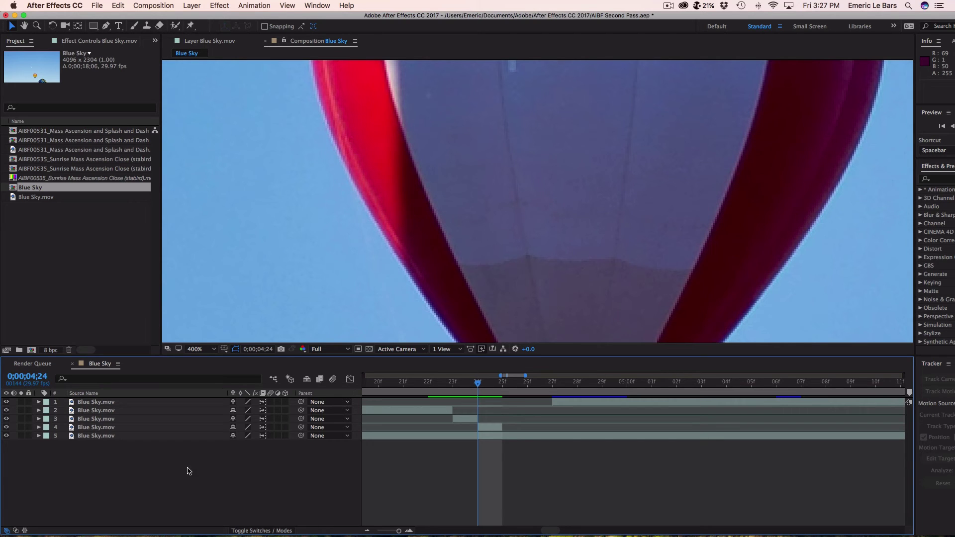
# Step: Feather Mask 1 of the balloon panel patch, collapse the layer's properties, and deselect it to check the blend
pyautogui.click(39, 428)
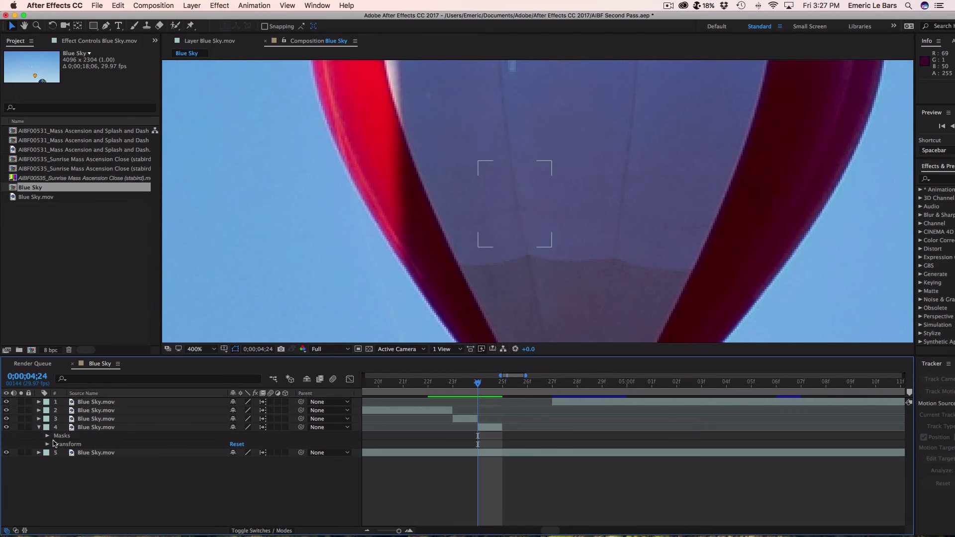
pyautogui.click(48, 437)
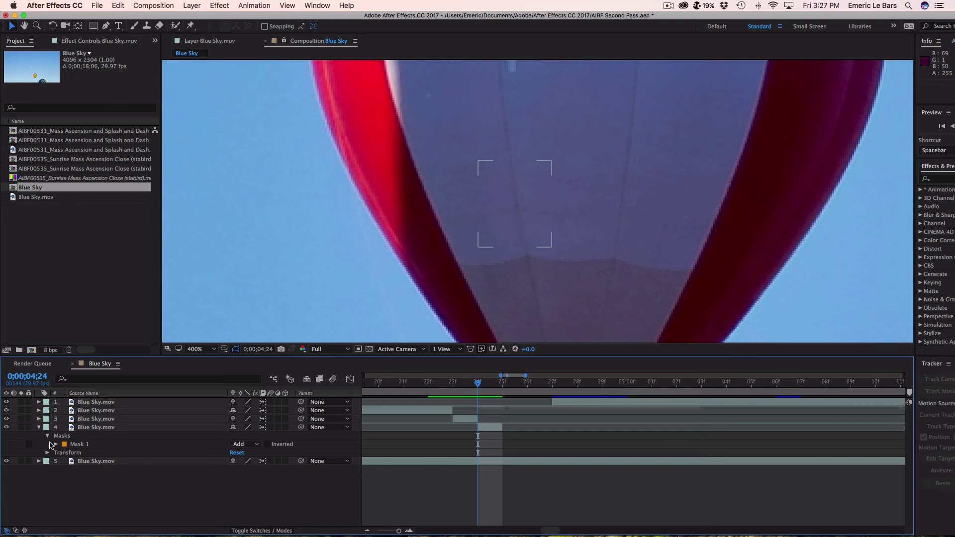
pyautogui.click(55, 444)
pyautogui.click(254, 462)
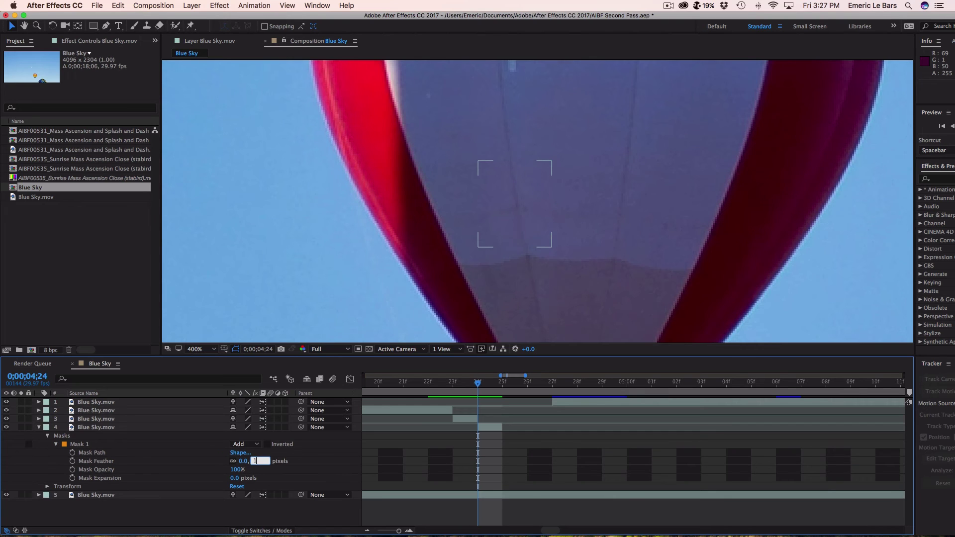
pyautogui.press('Return')
pyautogui.click(39, 427)
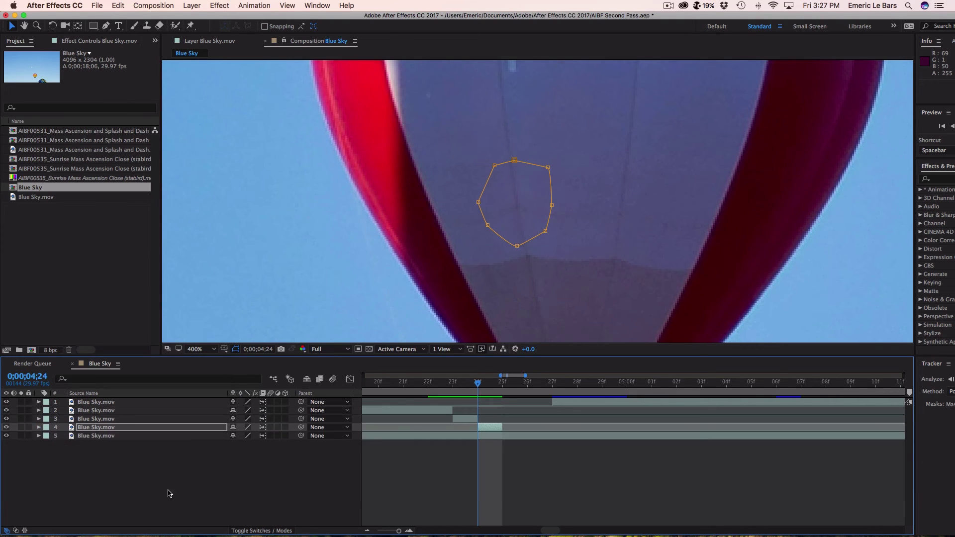
pyautogui.click(184, 501)
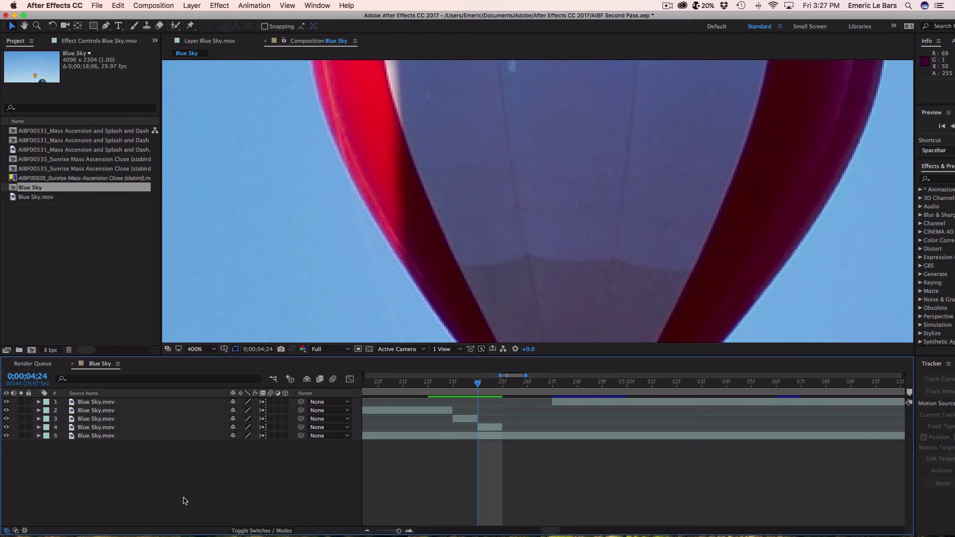
# Step: Step through frames 0;00;04;23 to 0;00;04;25 to check the patches and where the spot falls next
pyautogui.press('pageup')
pyautogui.press('pagedown')
pyautogui.press('pagedown')
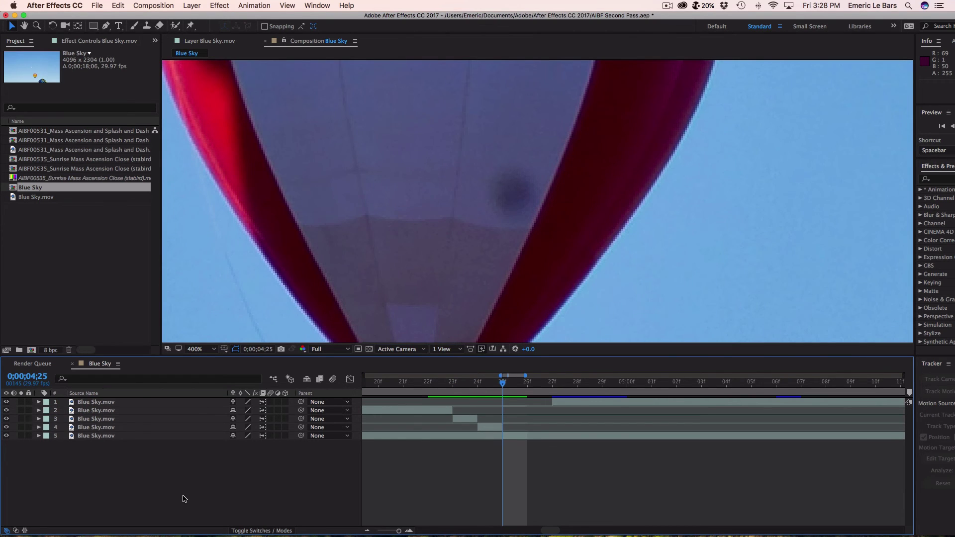
pyautogui.press('pageup')
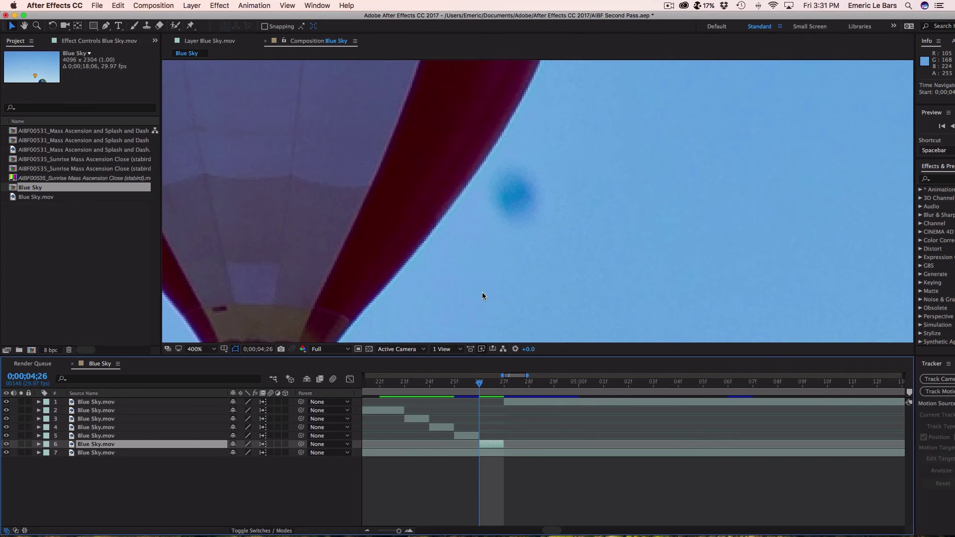
# Step: Draw a closed Pen mask around clean sky below the spot on the single-frame copy at 0;00;04;26
pyautogui.press('g')
pyautogui.click(486, 241)
pyautogui.click(458, 240)
pyautogui.click(439, 257)
pyautogui.moveTo(438, 282); pyautogui.dragTo(442, 284)
pyautogui.click(461, 297)
pyautogui.click(486, 296)
pyautogui.click(509, 279)
pyautogui.click(515, 252)
pyautogui.click(505, 242)
pyautogui.click(487, 242)
# Step: Move the masked sky patch over the spot beside the balloon's dark red edge and deselect it
pyautogui.press('v')
pyautogui.moveTo(479, 271); pyautogui.dragTo(520, 198)
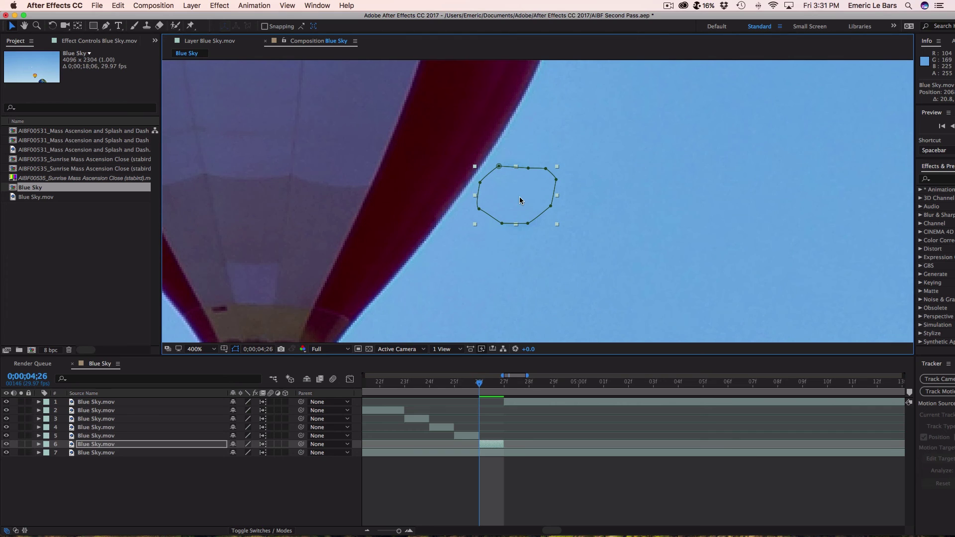
pyautogui.click(215, 506)
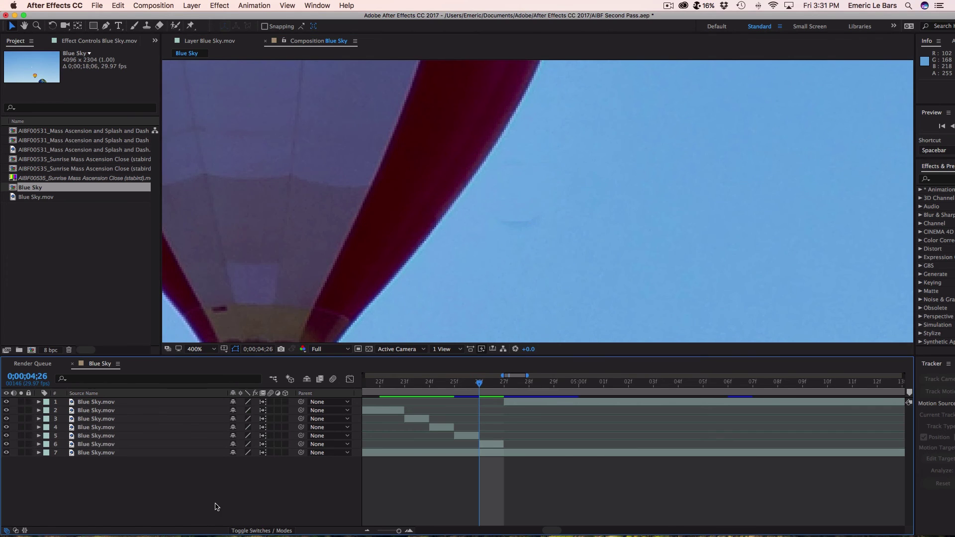
# Step: Reshape the sky patch's mask by adjusting its vertices to cover the leftover spot and clear the balloon's edge
pyautogui.click(549, 206)
pyautogui.press('g')
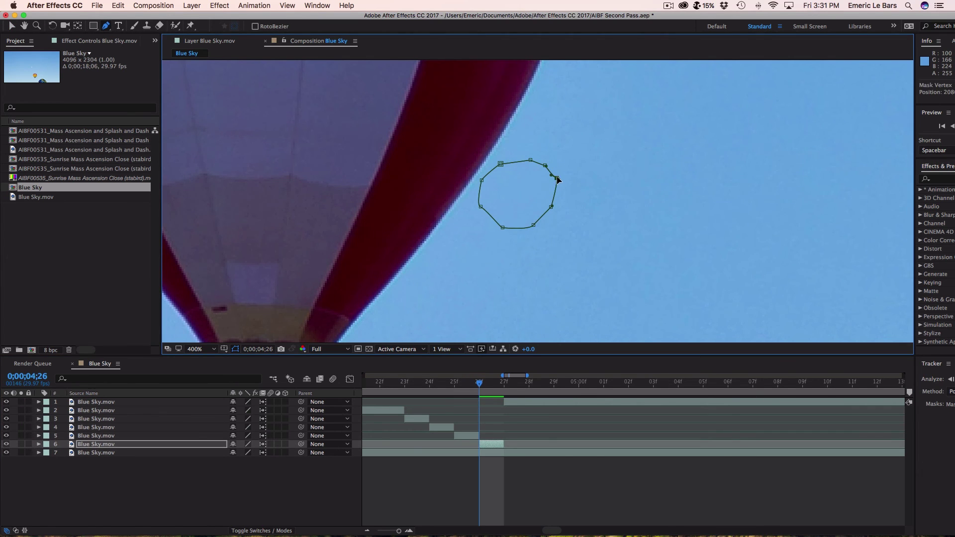
pyautogui.moveTo(480, 206); pyautogui.dragTo(487, 209)
pyautogui.click(485, 179)
pyautogui.click(232, 484)
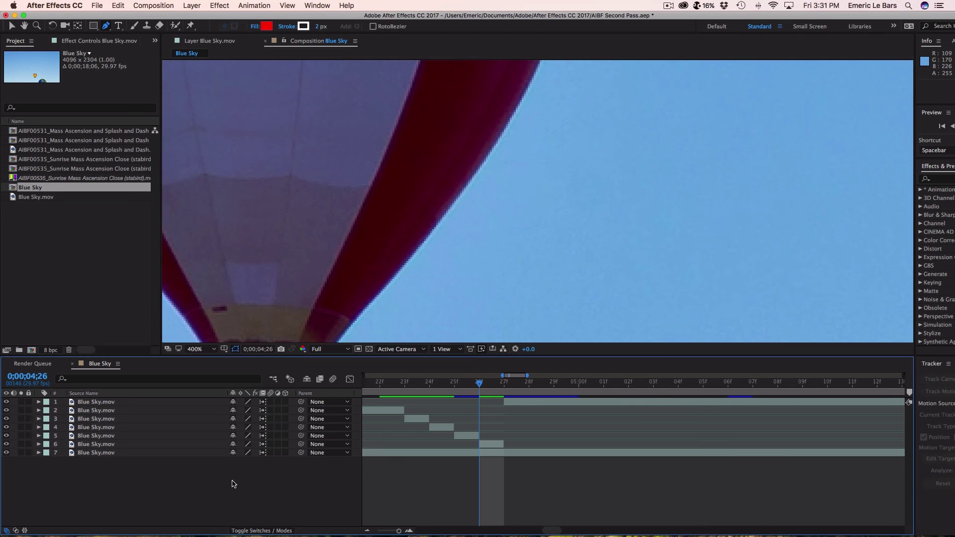
# Step: Set the Mask Feather of the single-frame sky patch at 0;00;04;26 to 15 pixels
pyautogui.click(39, 444)
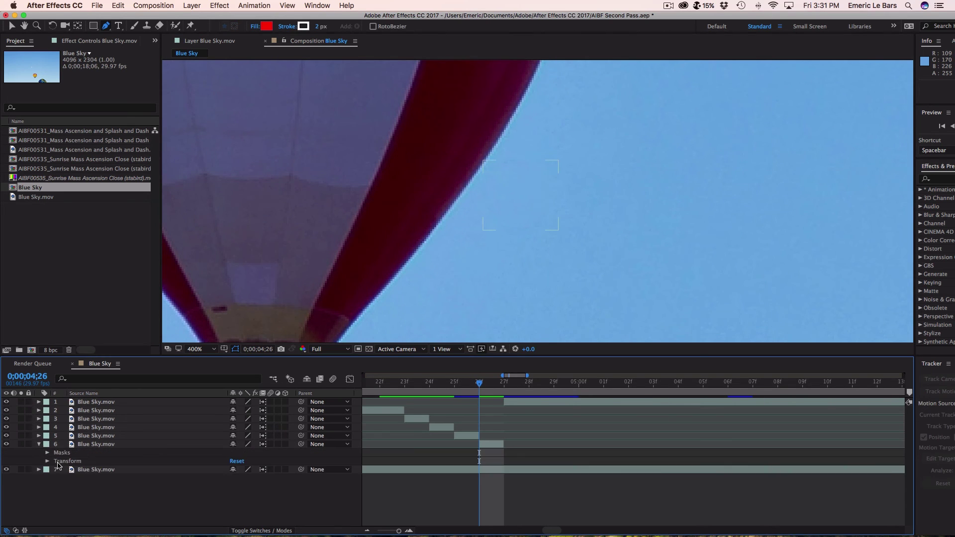
pyautogui.click(49, 453)
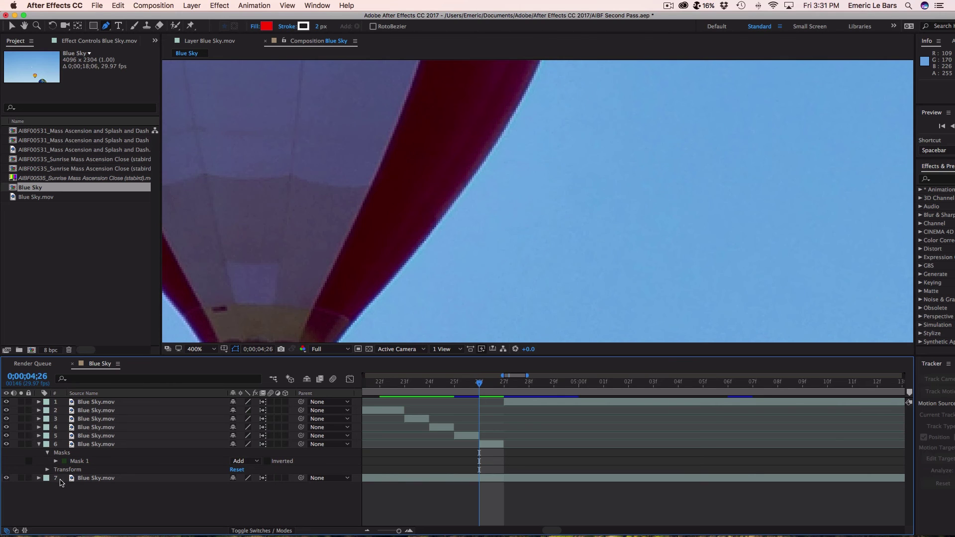
pyautogui.click(56, 462)
pyautogui.click(256, 479)
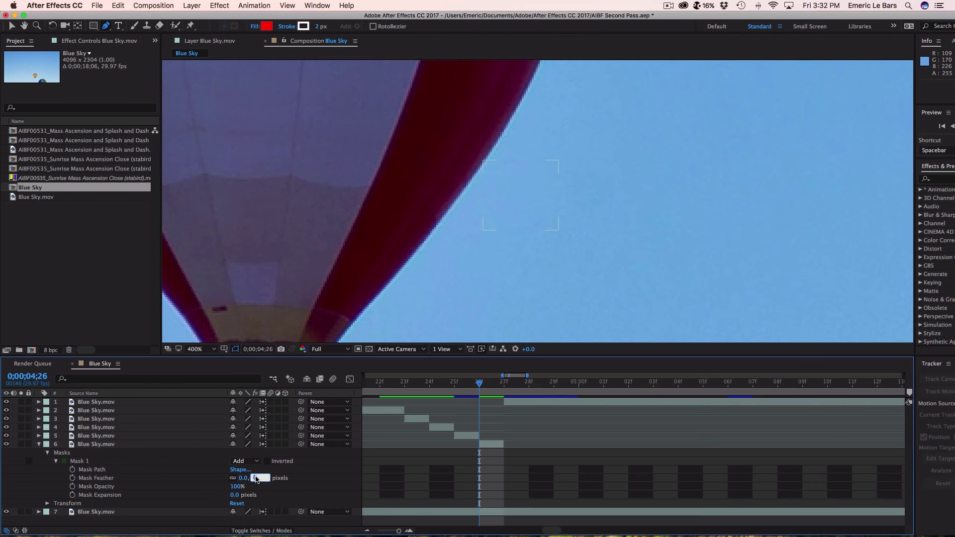
pyautogui.write('15')
pyautogui.press('Return')
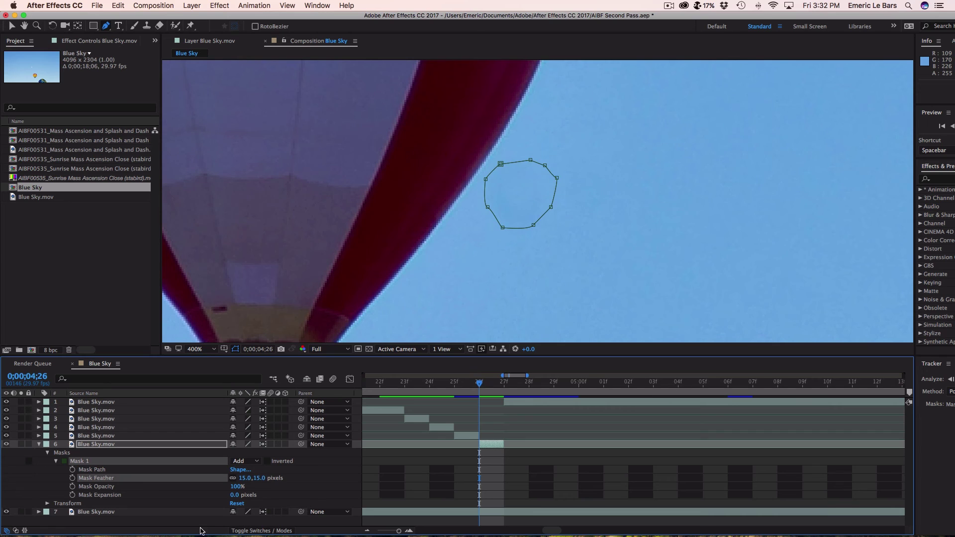
# Step: Set the sky patch's Mask Feather to 10 pixels and collapse and deselect its layer
pyautogui.click(259, 478)
pyautogui.write('10')
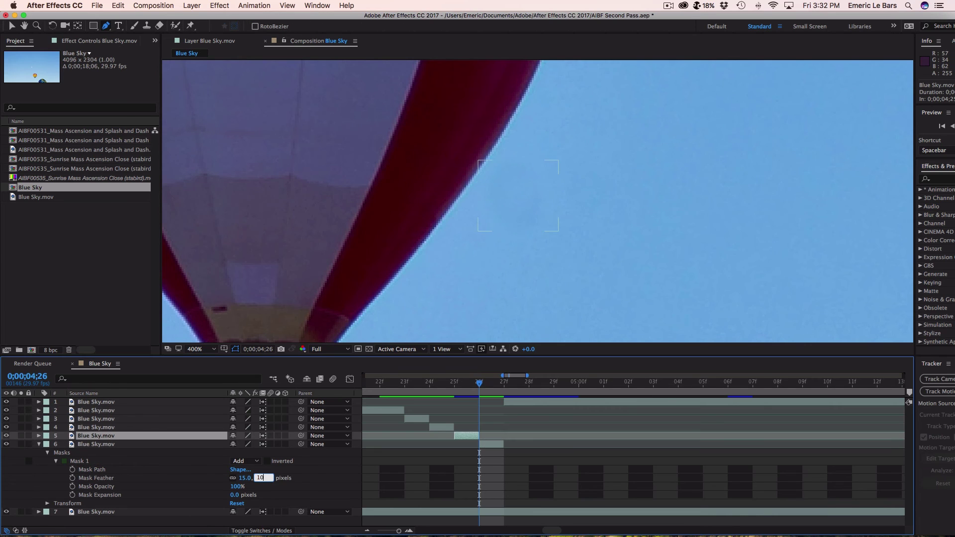
pyautogui.press('Return')
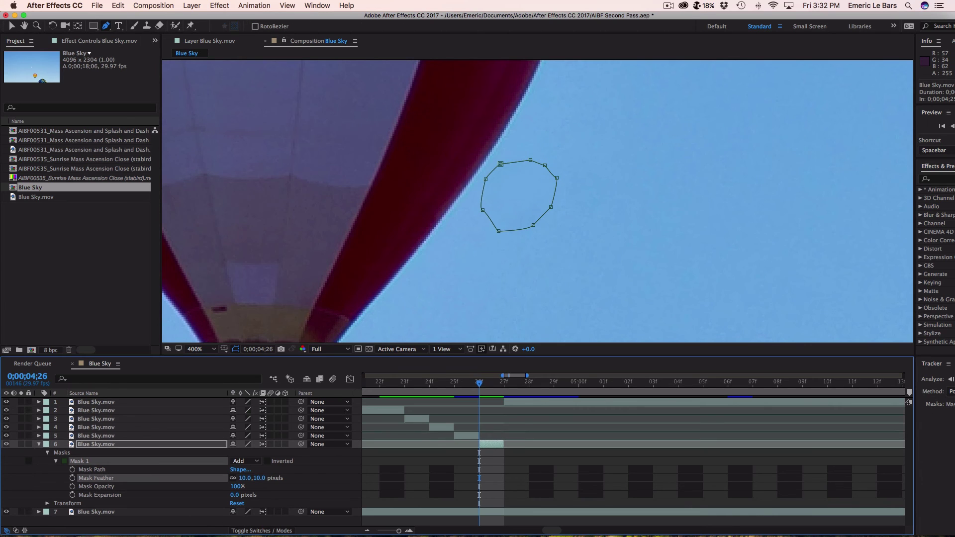
pyautogui.click(38, 444)
pyautogui.click(120, 492)
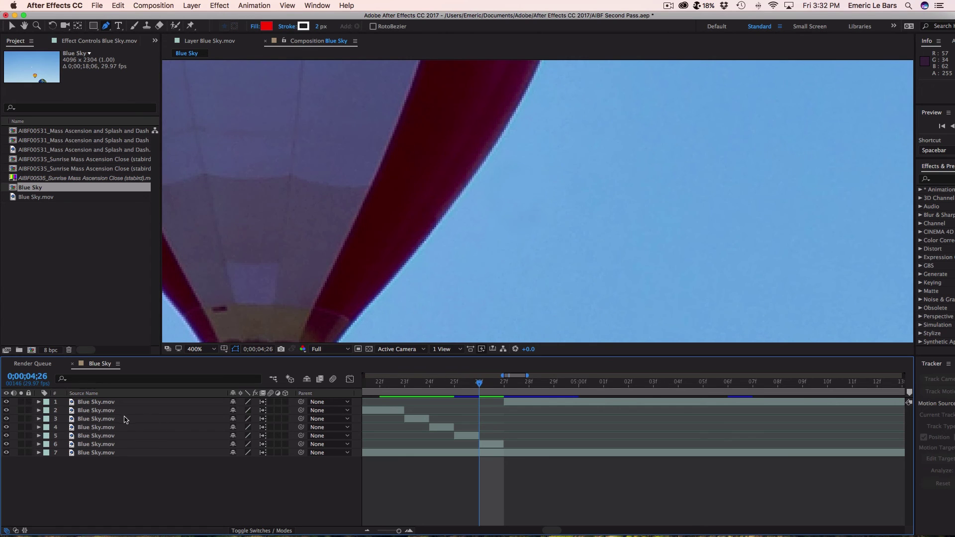
# Step: Compare frame 0;00;04;26 with the single-frame sky patch hidden and shown, and fit the whole composition in view
pyautogui.click(7, 445)
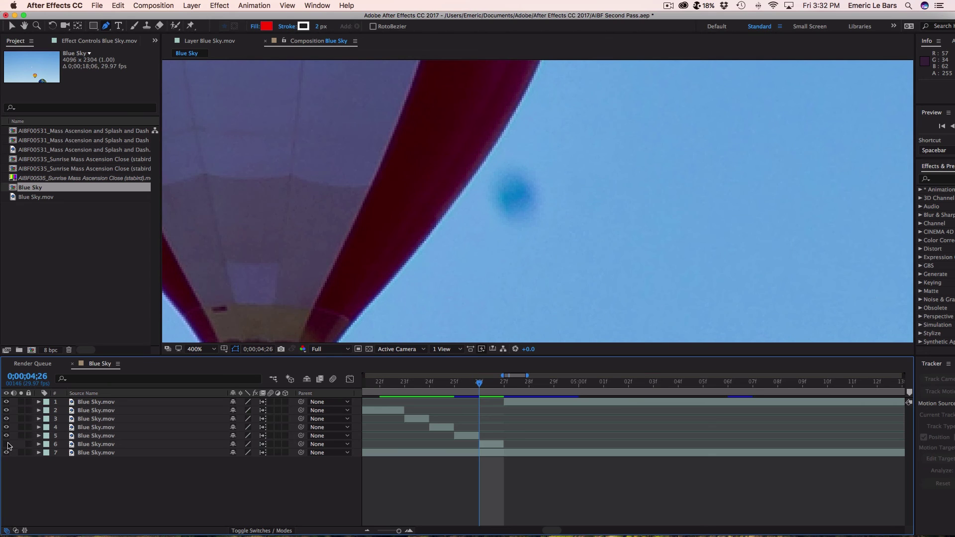
pyautogui.click(7, 445)
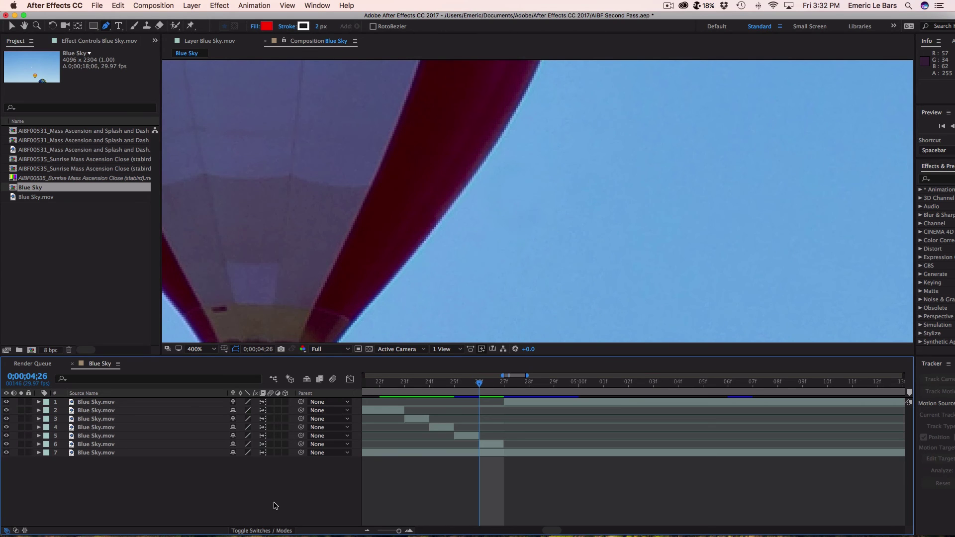
pyautogui.click(202, 349)
pyautogui.click(209, 366)
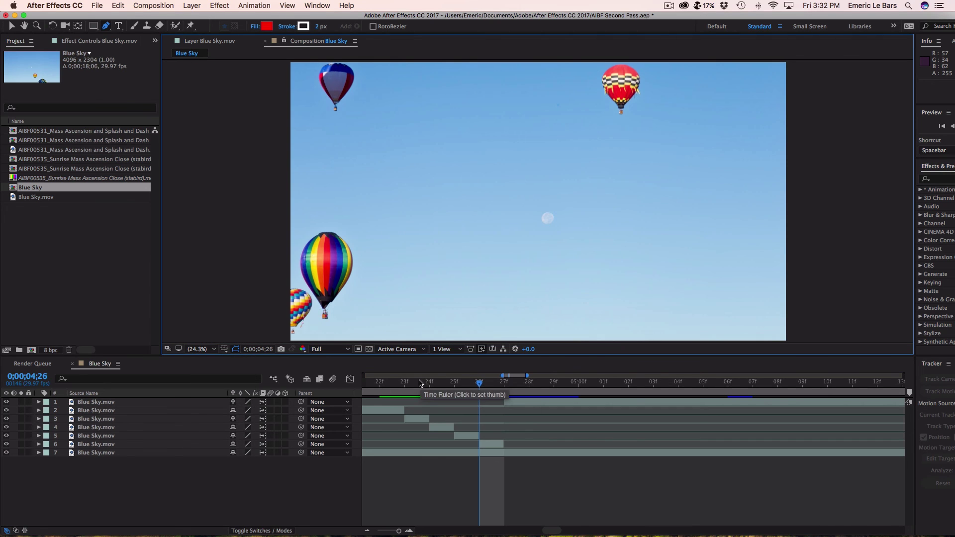
# Step: Preview the composition from 0;00;04;22 to check the patched frames in motion
pyautogui.click(528, 387)
pyautogui.moveTo(527, 388); pyautogui.dragTo(380, 388)
pyautogui.press('-')
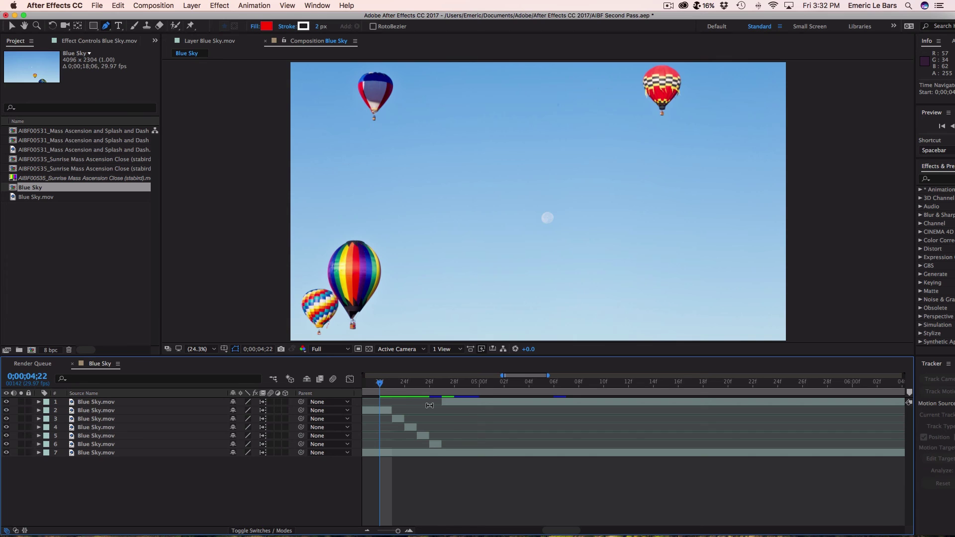
pyautogui.press('space')
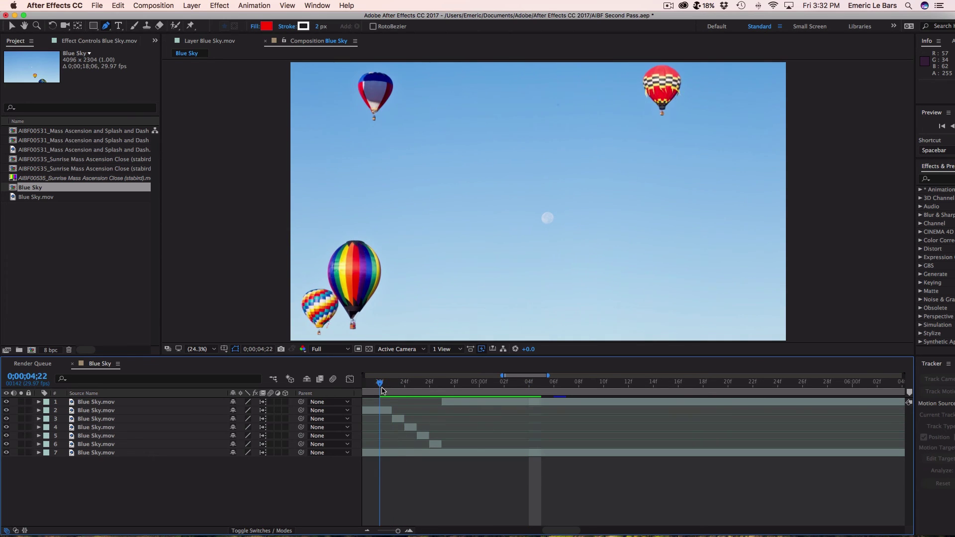
pyautogui.press('space')
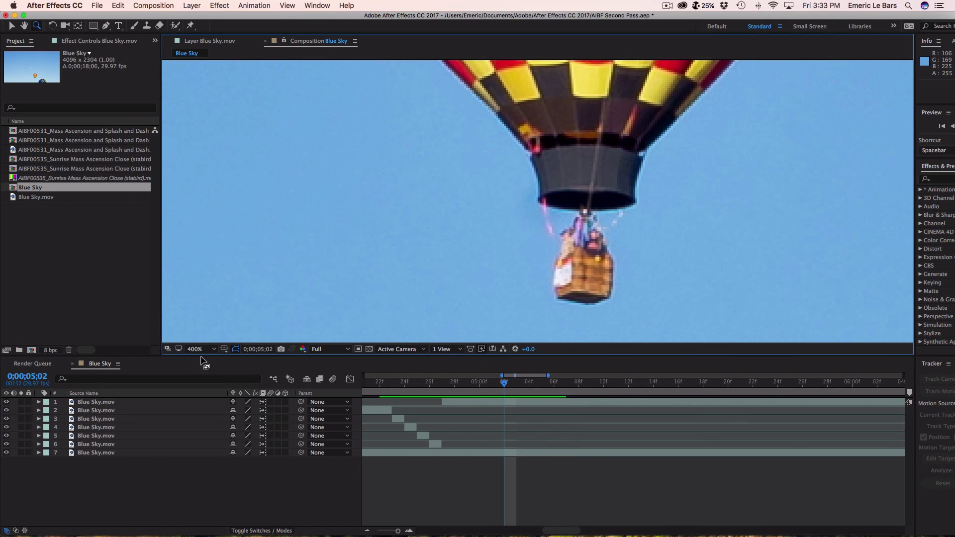
# Step: Fit the whole frame in view, replay the patched section from 0;00;04;22, and return to that frame
pyautogui.click(204, 349)
pyautogui.click(207, 364)
pyautogui.click(291, 506)
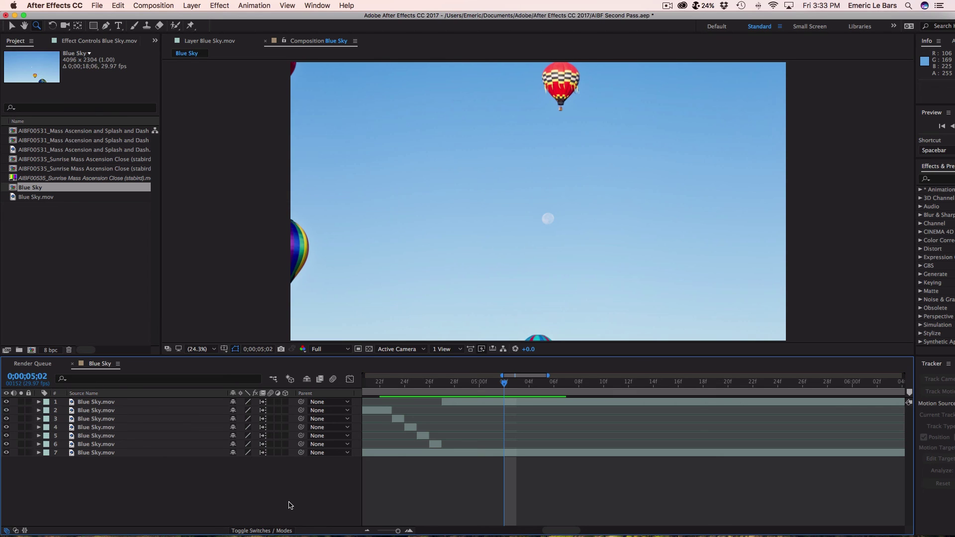
pyautogui.moveTo(504, 382); pyautogui.dragTo(384, 388)
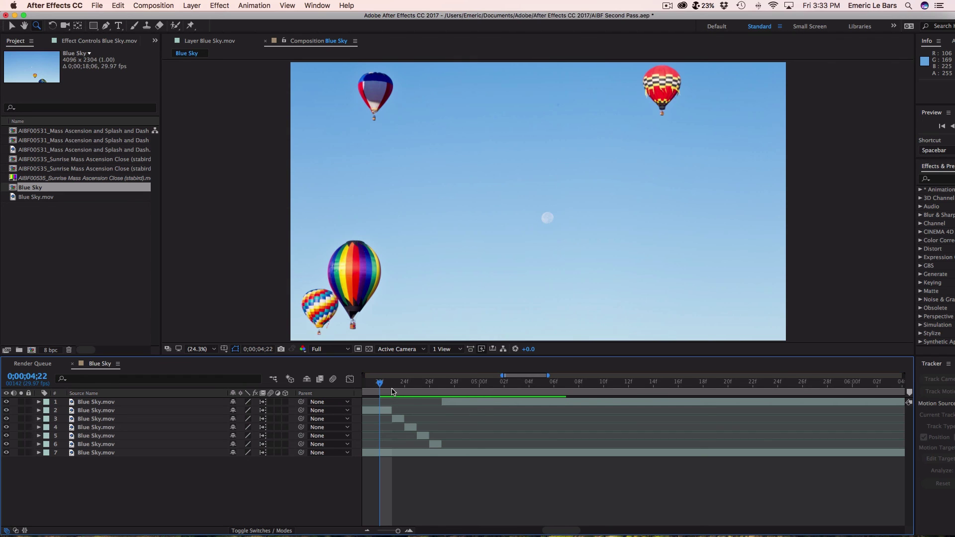
pyautogui.press('space')
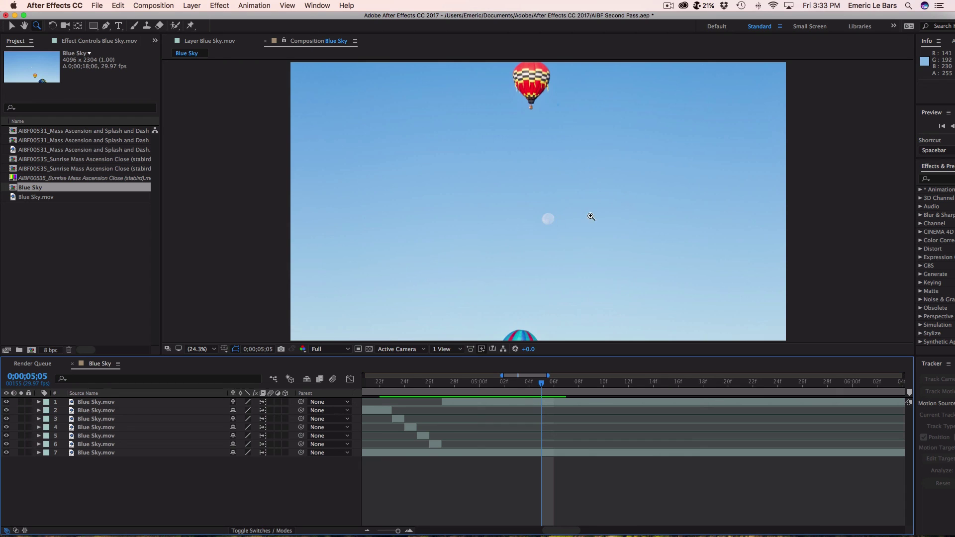
pyautogui.moveTo(541, 392); pyautogui.dragTo(382, 397)
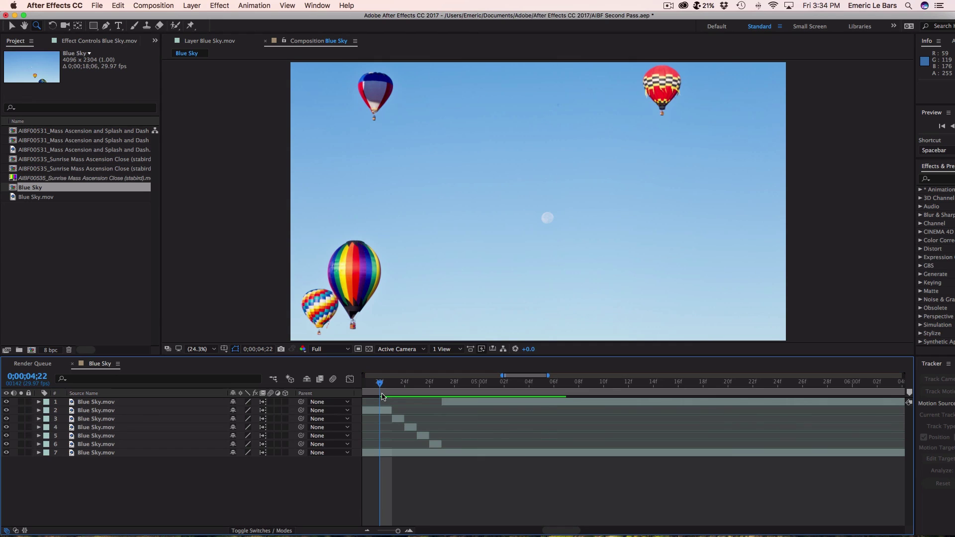